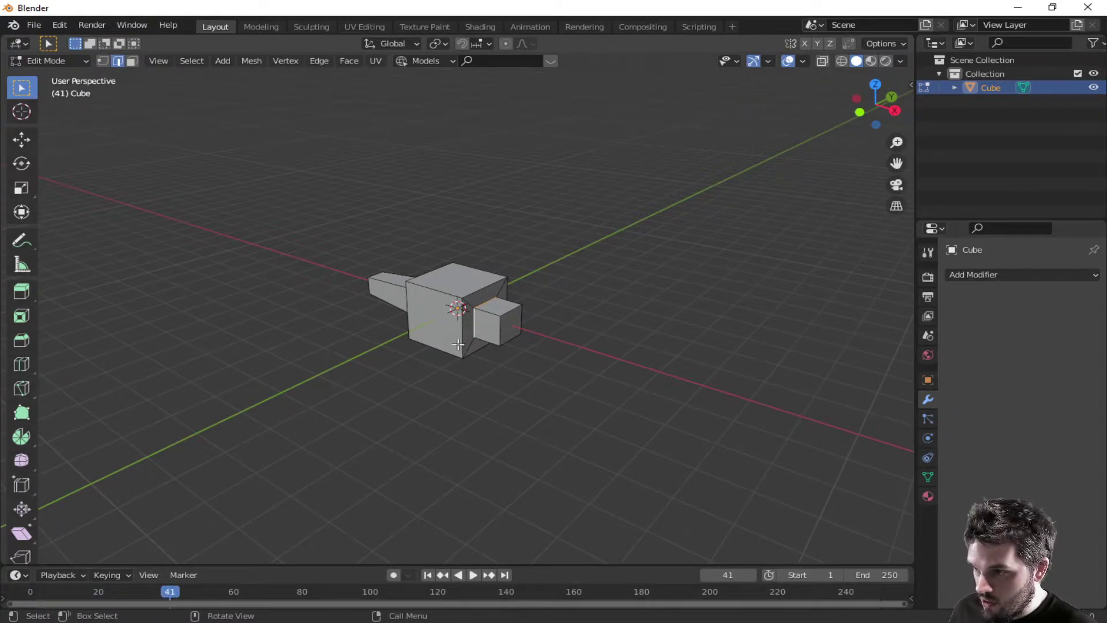
- Try scaling the edge loop at the base of the small front block to about 0.79
{"action": "key", "text": "s"}
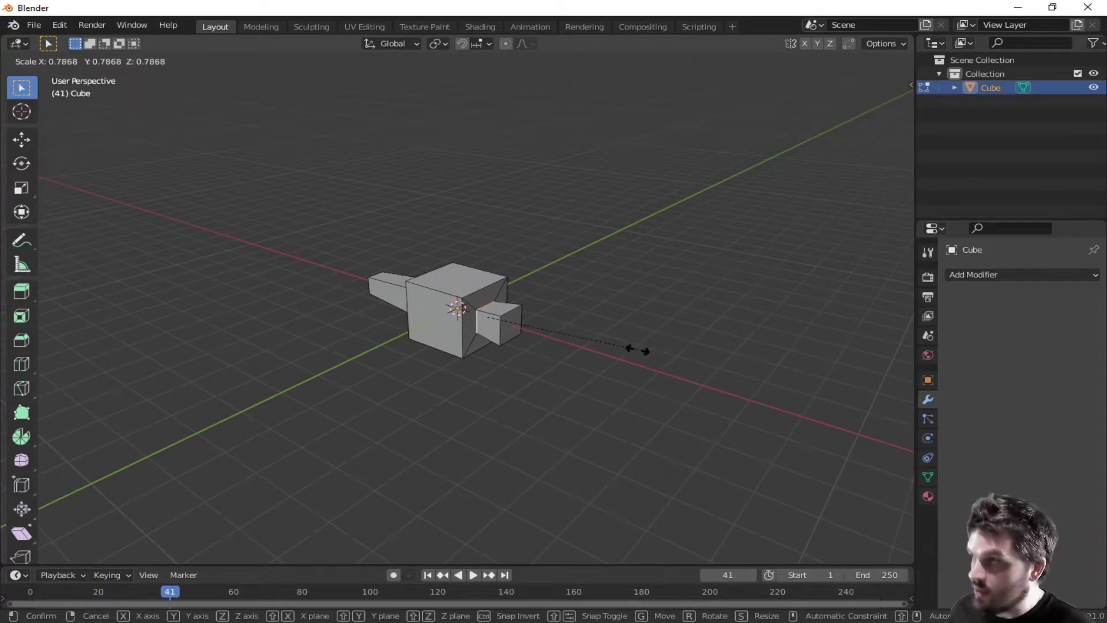
{"action": "left_click", "coordinate": [635, 349]}
{"action": "middle_click_drag", "start_coordinate": [583, 348], "coordinate": [470, 363]}
{"action": "middle_click_drag", "start_coordinate": [424, 287], "coordinate": [493, 300]}
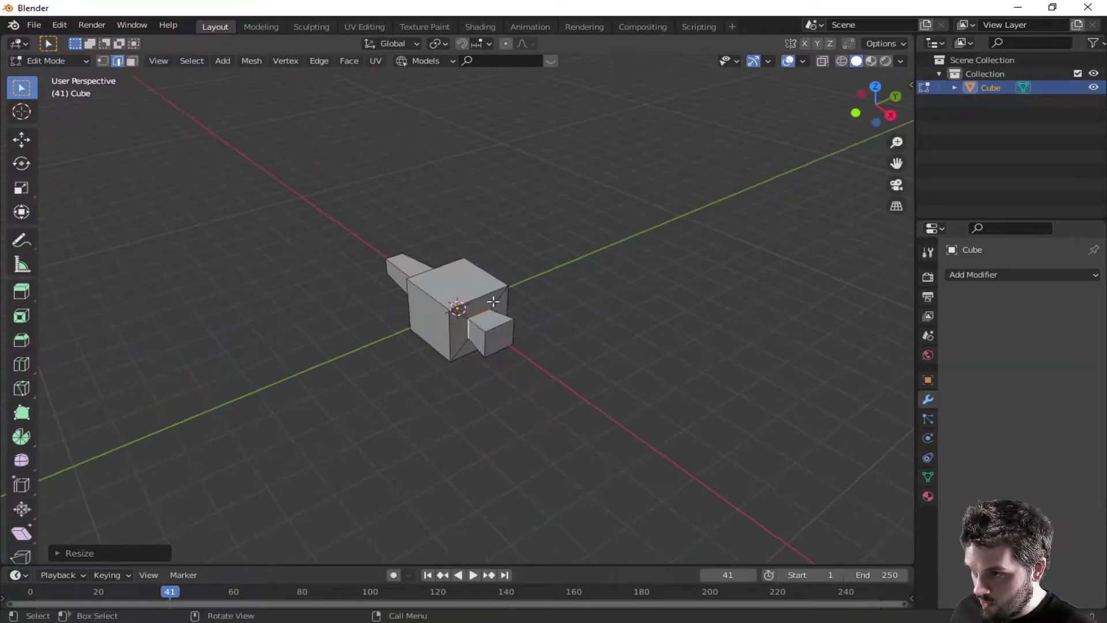
{"action": "key", "text": "ctrl+z"}
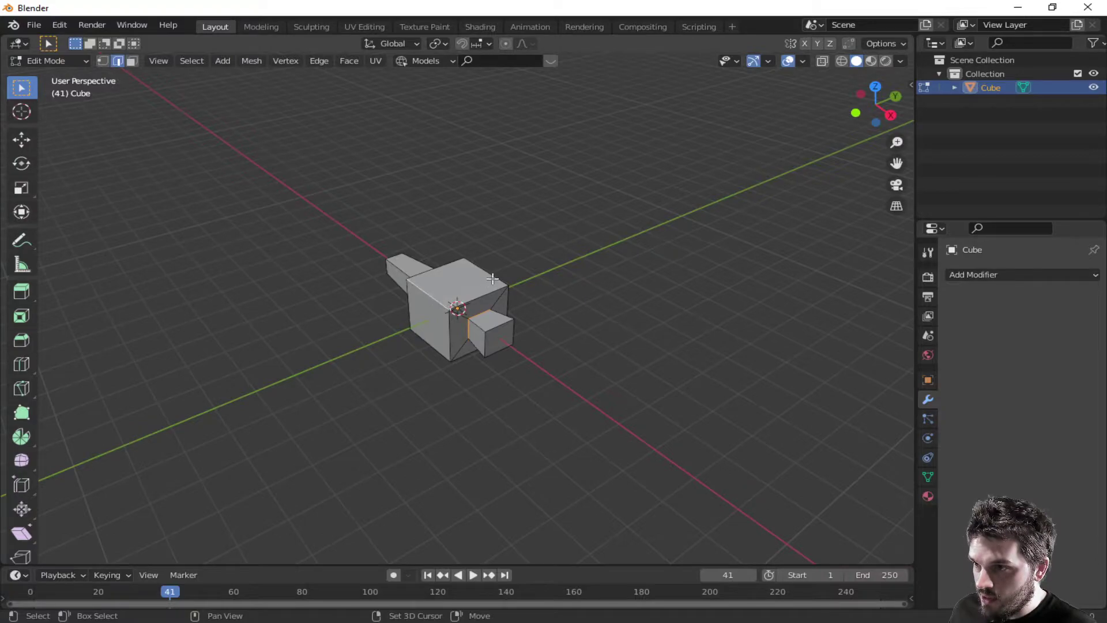
- Bevel the main body's lengthwise edges with 3 segments at a width of about 0.67 m to round it
{"action": "middle_click_drag", "start_coordinate": [480, 283], "coordinate": [444, 339]}
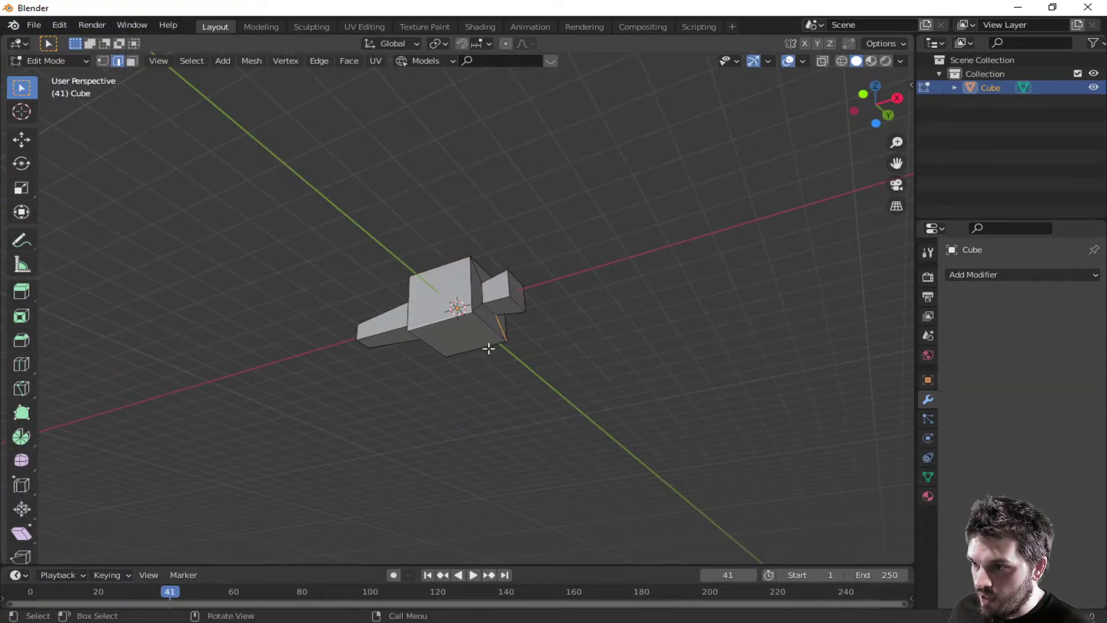
{"action": "middle_click_drag", "start_coordinate": [443, 316], "coordinate": [458, 286]}
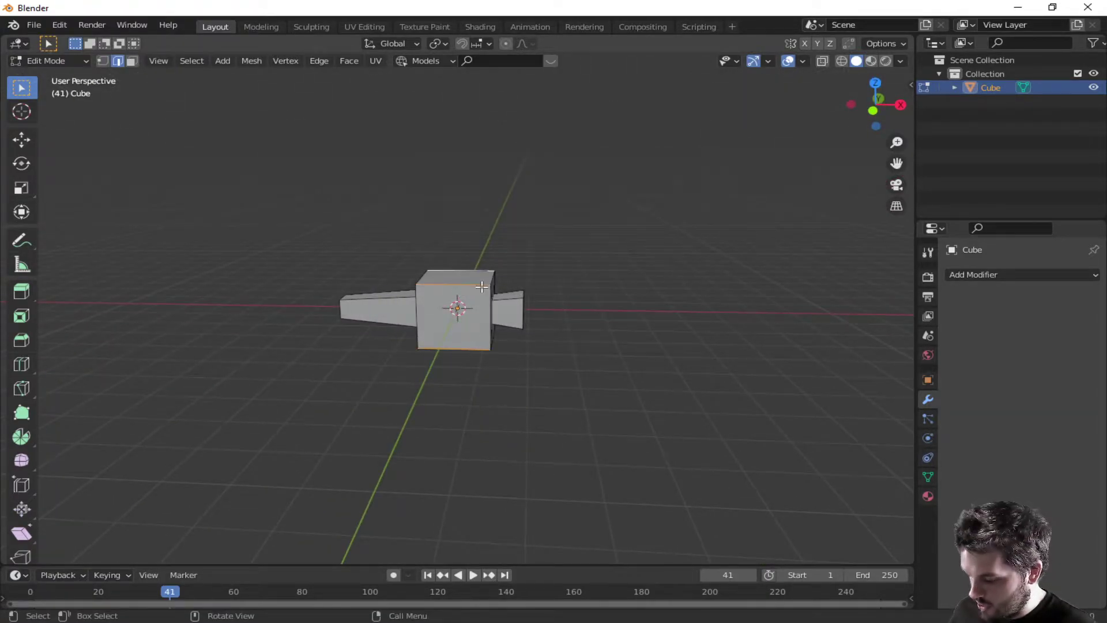
{"action": "key", "text": "ctrl+b"}
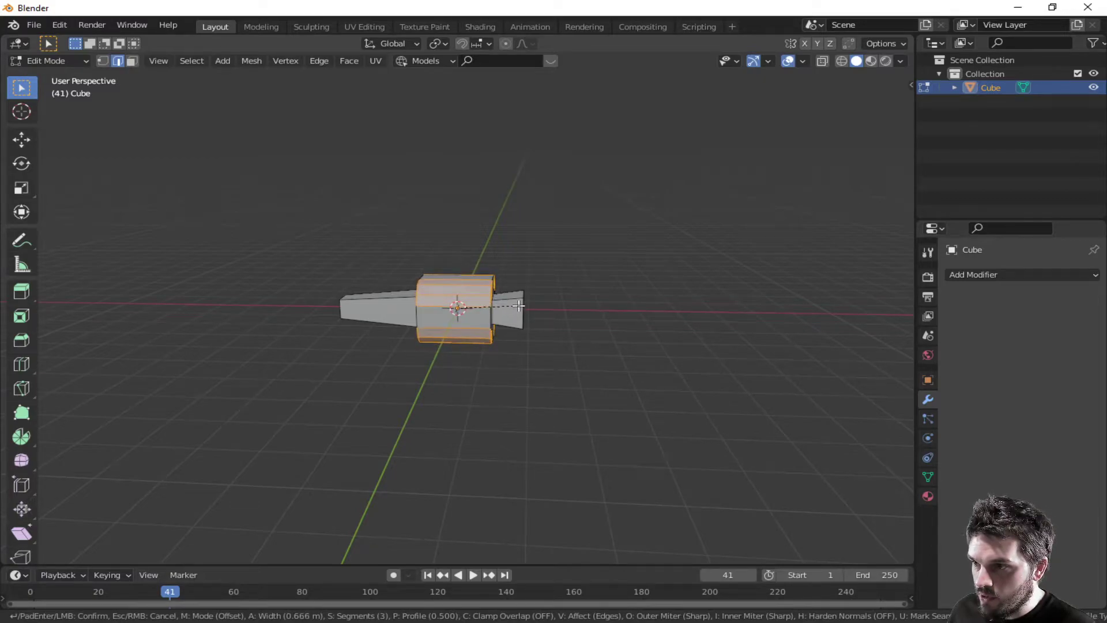
{"action": "left_click", "coordinate": [517, 305]}
{"action": "key", "text": "Tab"}
{"action": "middle_click_drag", "start_coordinate": [598, 321], "coordinate": [507, 360]}
{"action": "key", "text": "Tab"}
{"action": "left_click", "coordinate": [591, 333]}
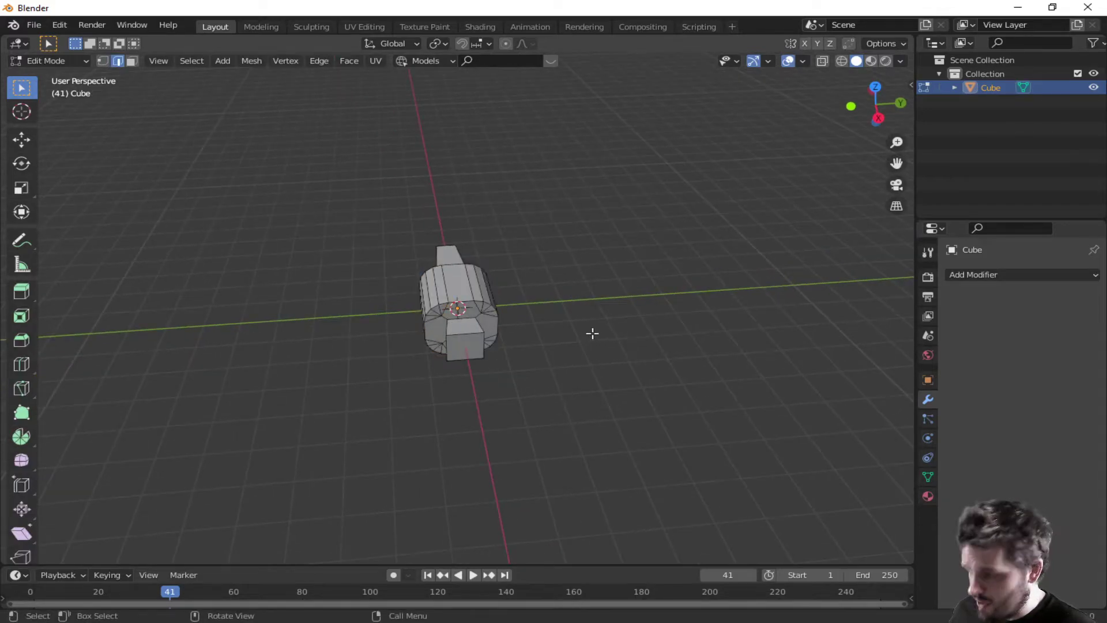
- Add a cube within the mesh and move it about 1.5 m along negative Y to the side of the body
{"action": "key", "text": "shift+a"}
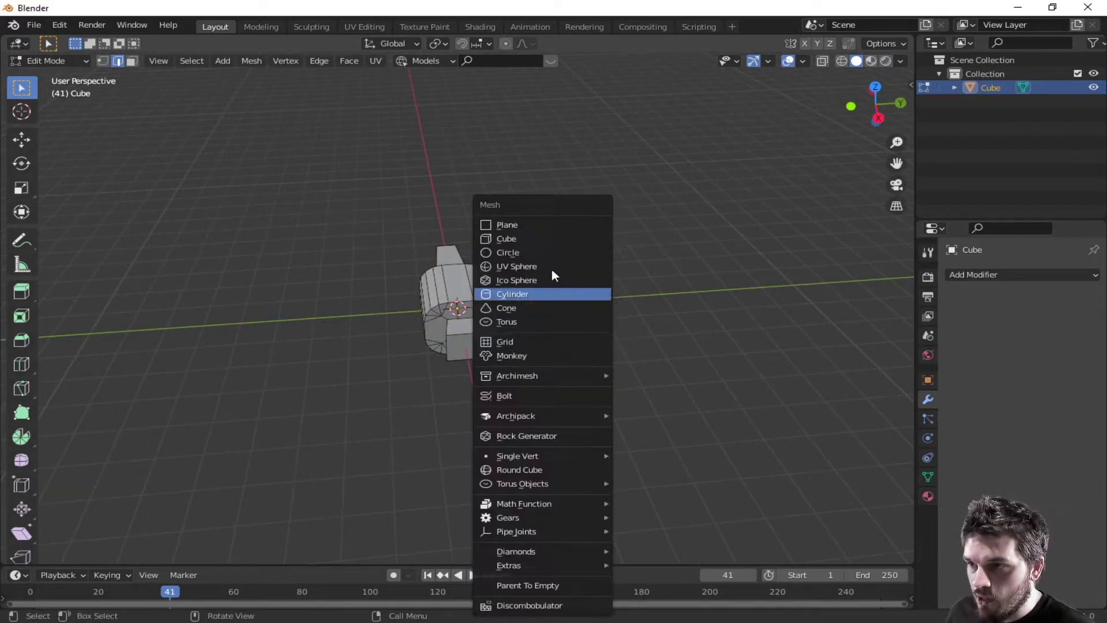
{"action": "left_click", "coordinate": [531, 238]}
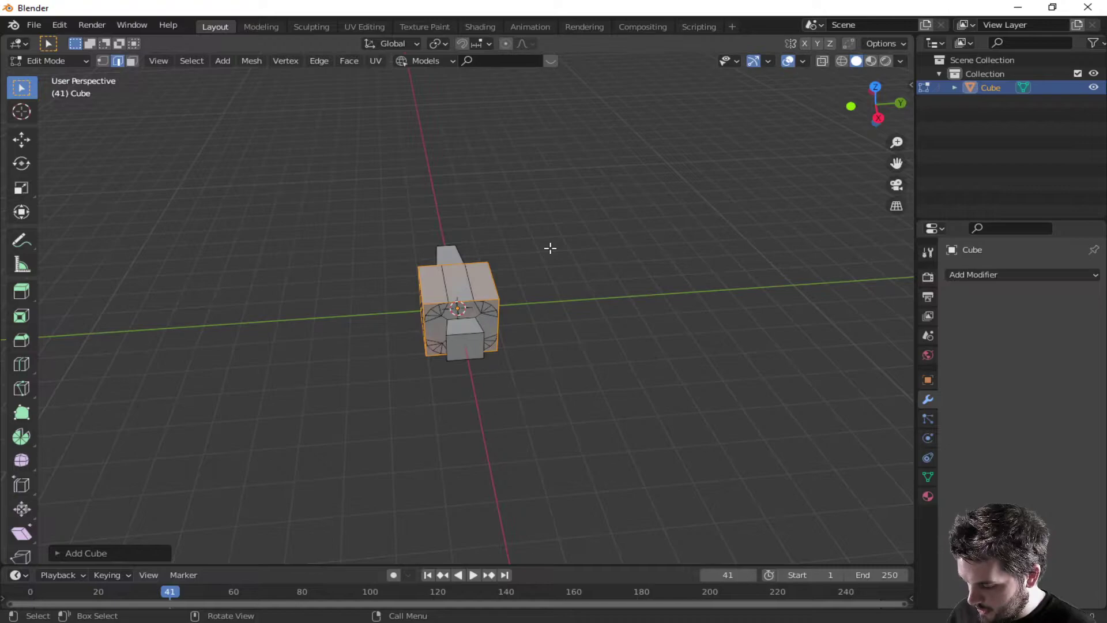
{"action": "key", "text": "g"}
{"action": "key", "text": "x"}
{"action": "key", "text": "y"}
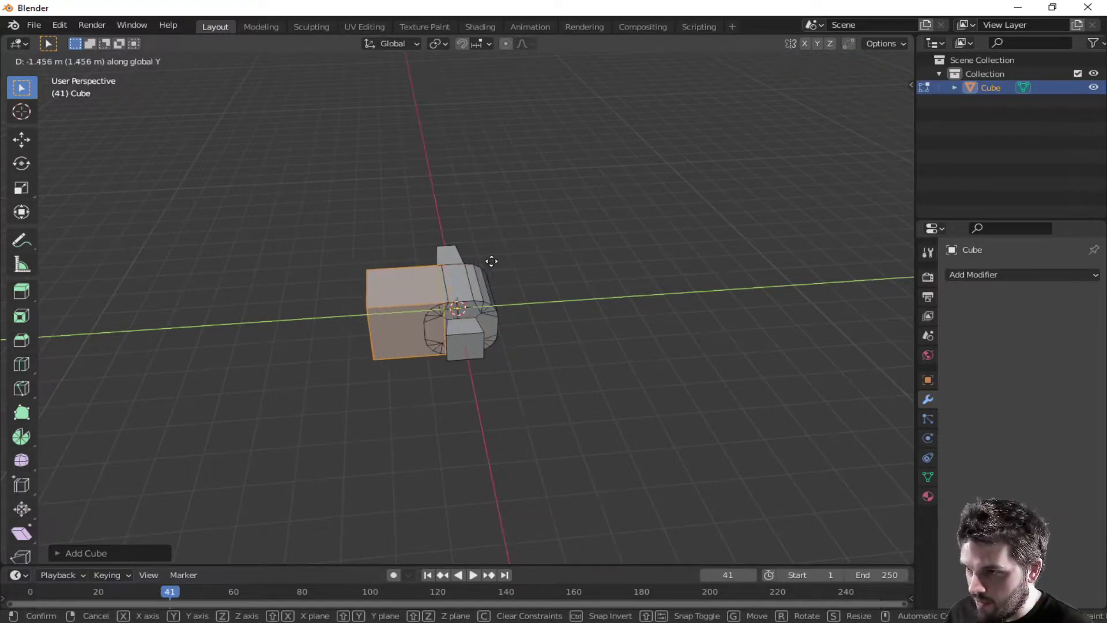
{"action": "left_click", "coordinate": [499, 265]}
- Flatten the new cube along Z and narrow it along X to form a slim wing block
{"action": "key", "text": "s"}
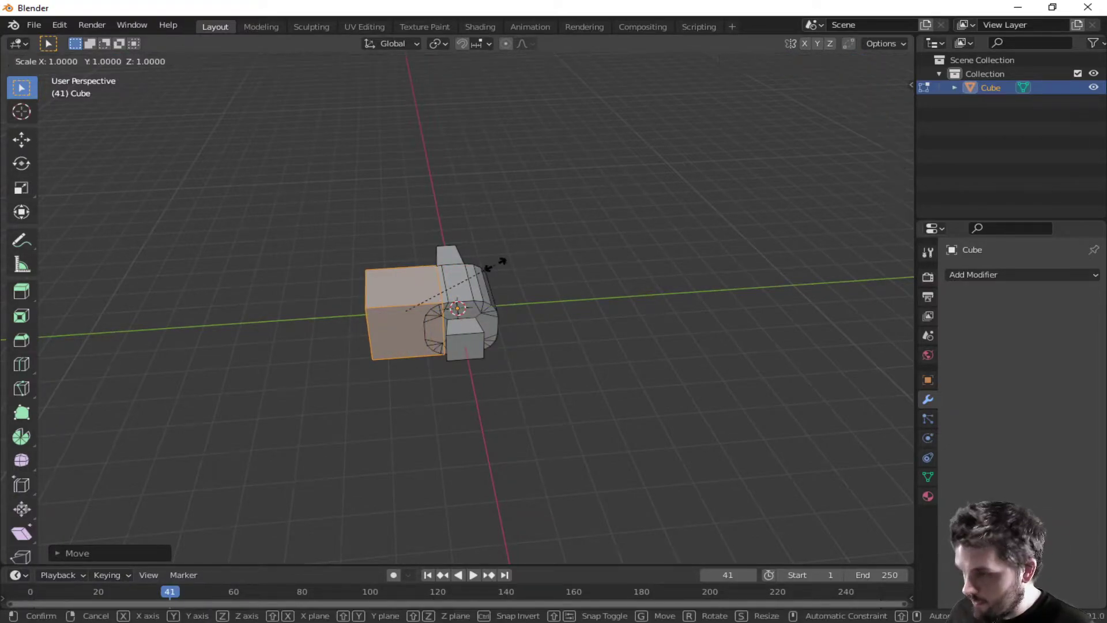
{"action": "key", "text": "z"}
{"action": "left_click", "coordinate": [417, 303]}
{"action": "key", "text": "s"}
{"action": "key", "text": "x"}
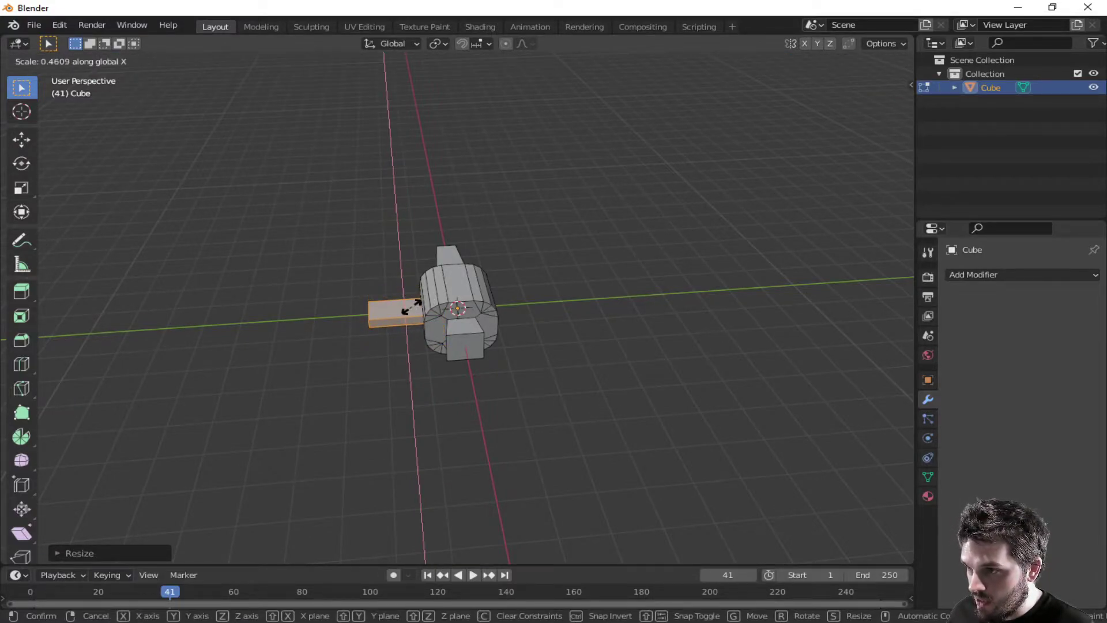
{"action": "left_click", "coordinate": [415, 307]}
- Move the wing block slightly outward along Y and thin it further along Z
{"action": "key", "text": "g"}
{"action": "key", "text": "y"}
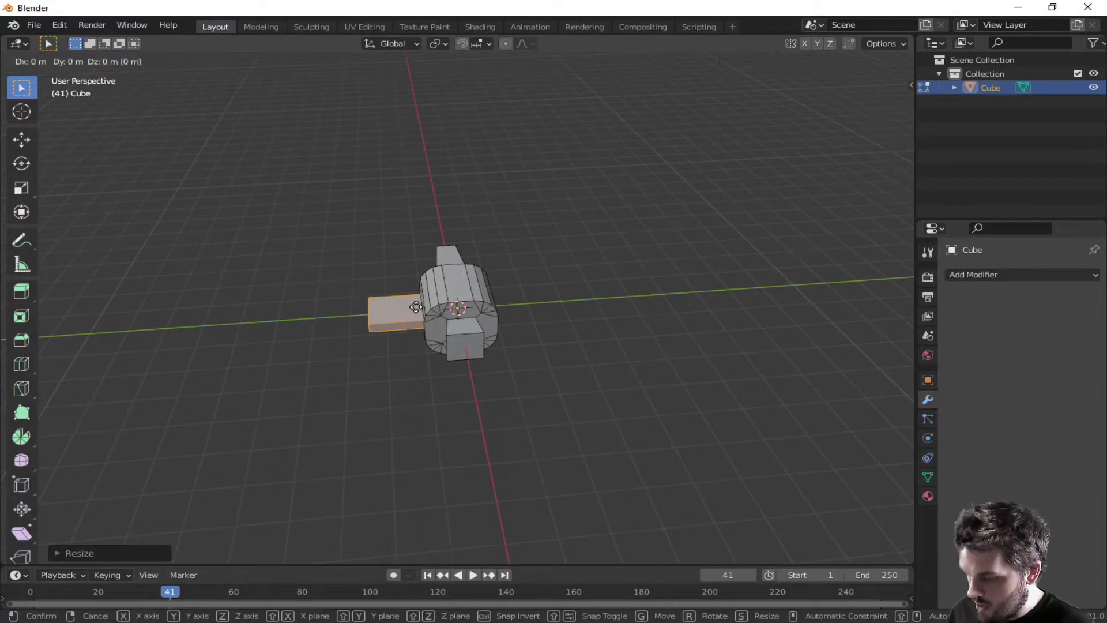
{"action": "left_click", "coordinate": [401, 307]}
{"action": "key", "text": "s"}
{"action": "key", "text": "z"}
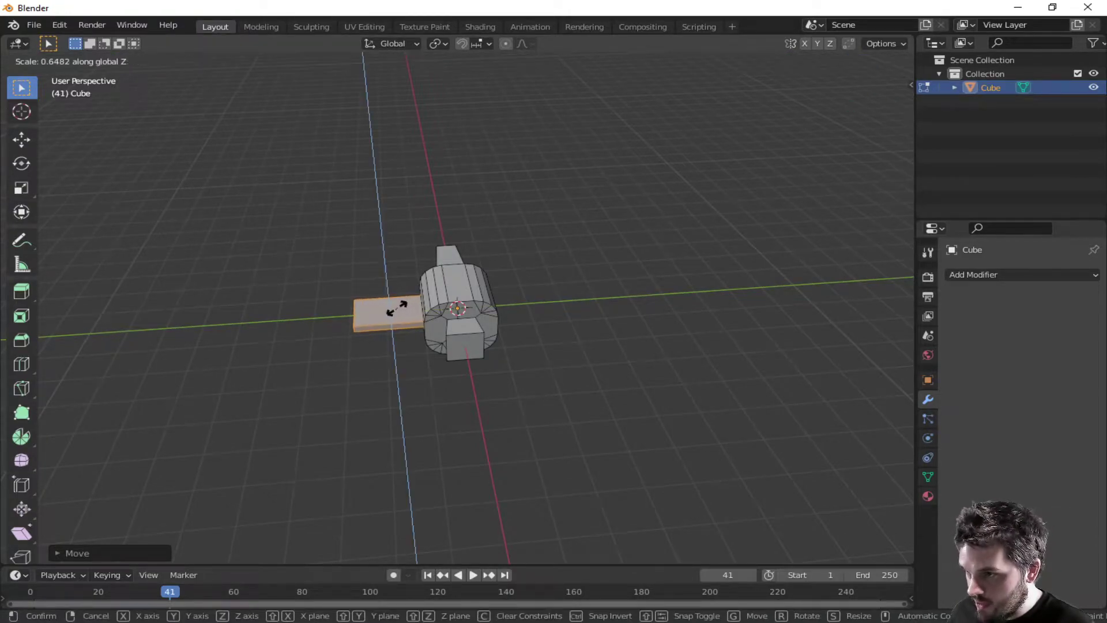
{"action": "left_click", "coordinate": [395, 309]}
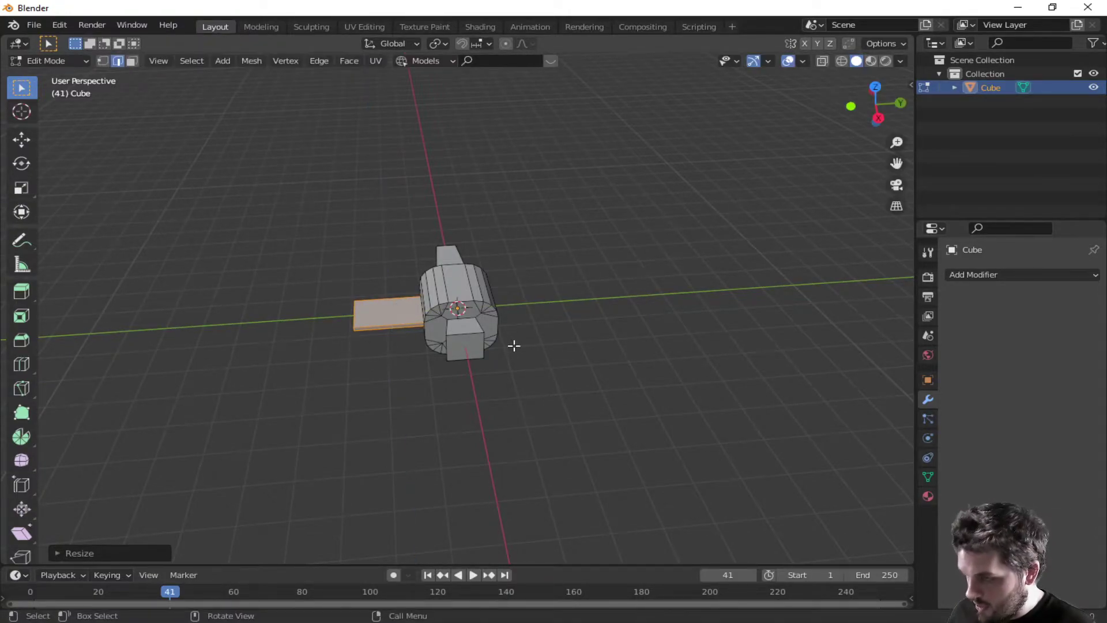
- Stretch the wing along Y to about twice its length and shift it outward so its inner end meets the body
{"action": "key", "text": "s"}
{"action": "key", "text": "y"}
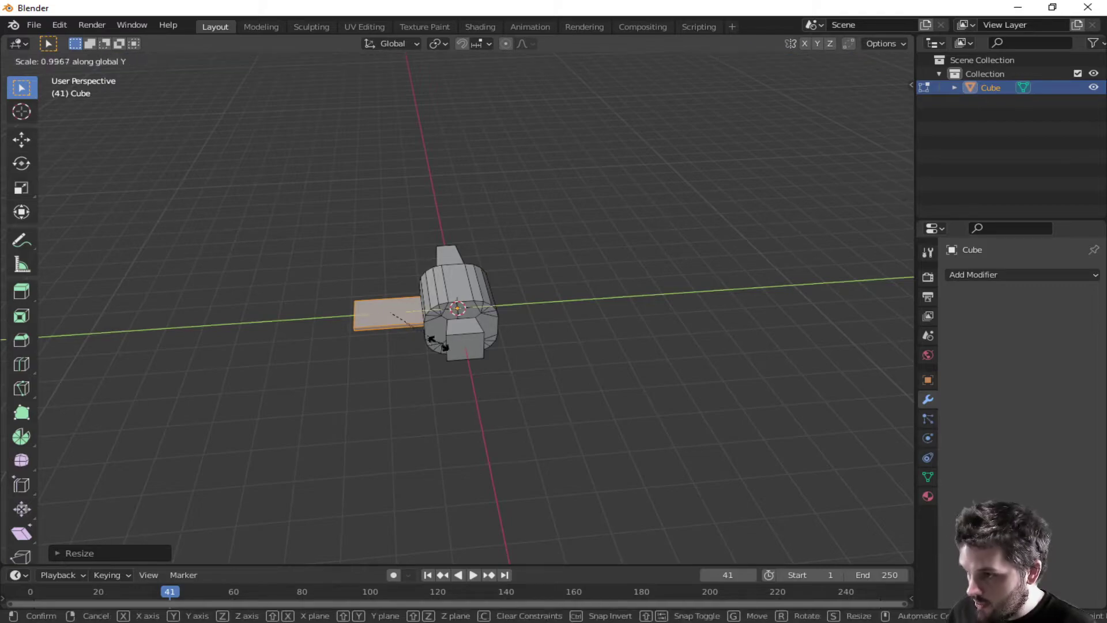
{"action": "left_click", "coordinate": [497, 344]}
{"action": "key", "text": "g"}
{"action": "key", "text": "y"}
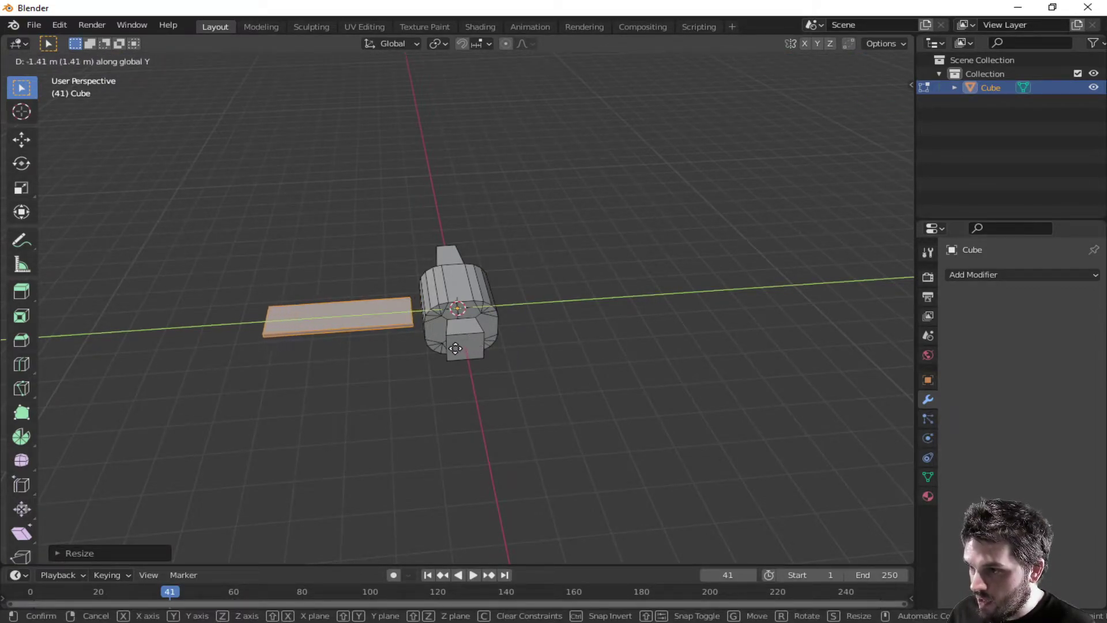
{"action": "left_click", "coordinate": [472, 348]}
- Add a centred loop cut across the wing and scale it outward along X to widen the wing's middle
{"action": "key", "text": "ctrl+r"}
{"action": "left_click", "coordinate": [361, 318]}
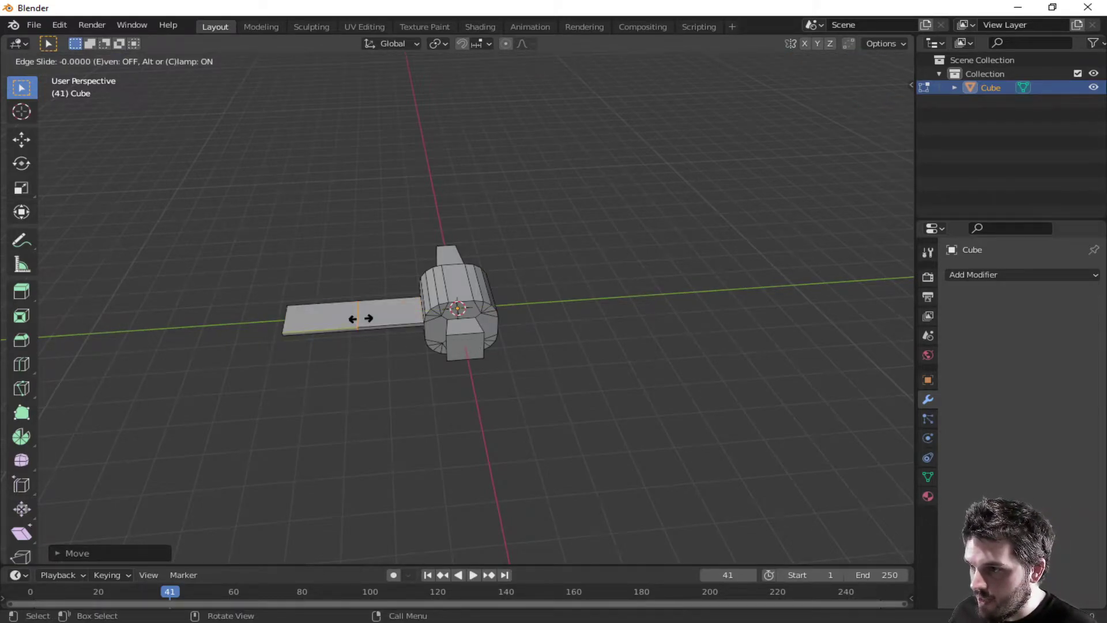
{"action": "key", "text": "y"}
{"action": "key", "text": "x"}
{"action": "key", "text": "Escape"}
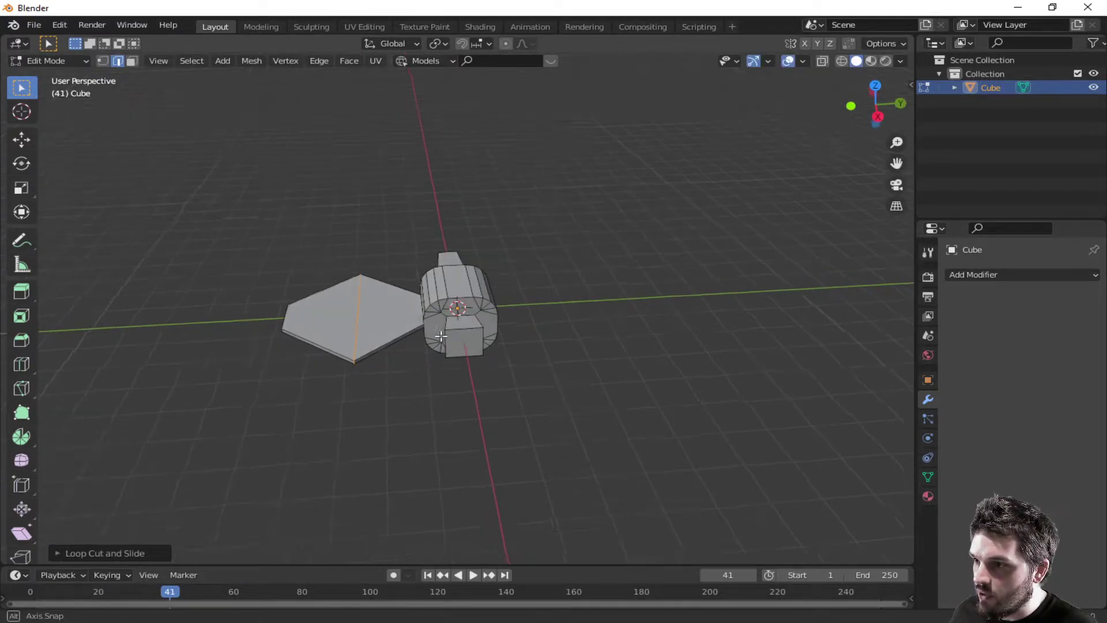
- Try rotating the whole wing 45° in view, then moving it along Z and Y against the body's side
{"action": "middle_click_drag", "start_coordinate": [364, 323], "coordinate": [426, 302]}
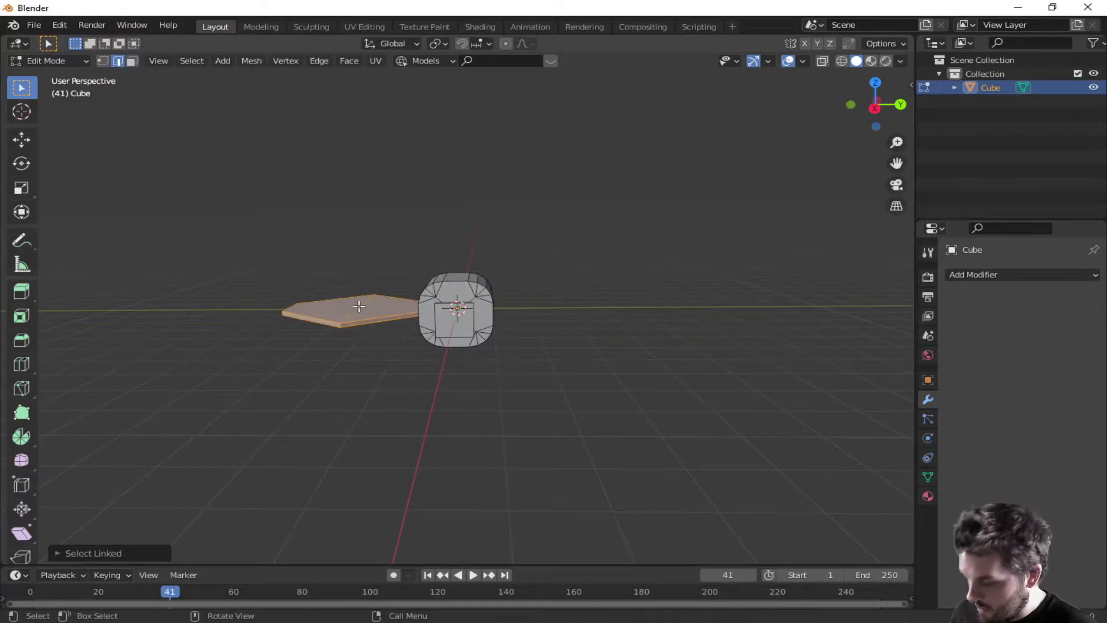
{"action": "type", "text": "r4"}
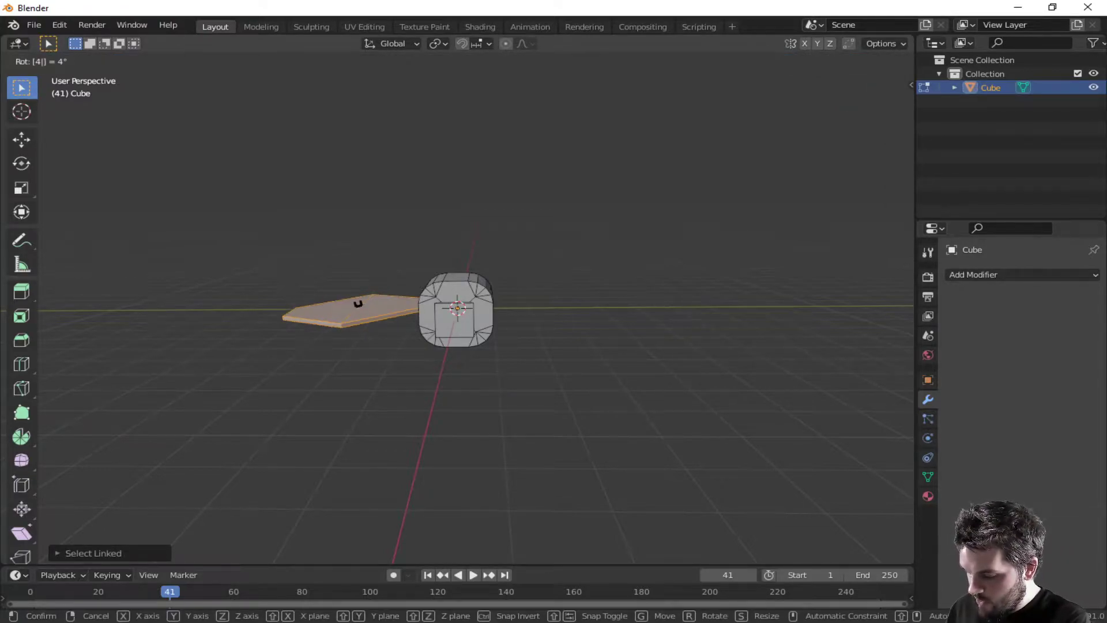
{"action": "type", "text": "5"}
{"action": "key", "text": "Return"}
{"action": "key", "text": "g"}
{"action": "key", "text": "z"}
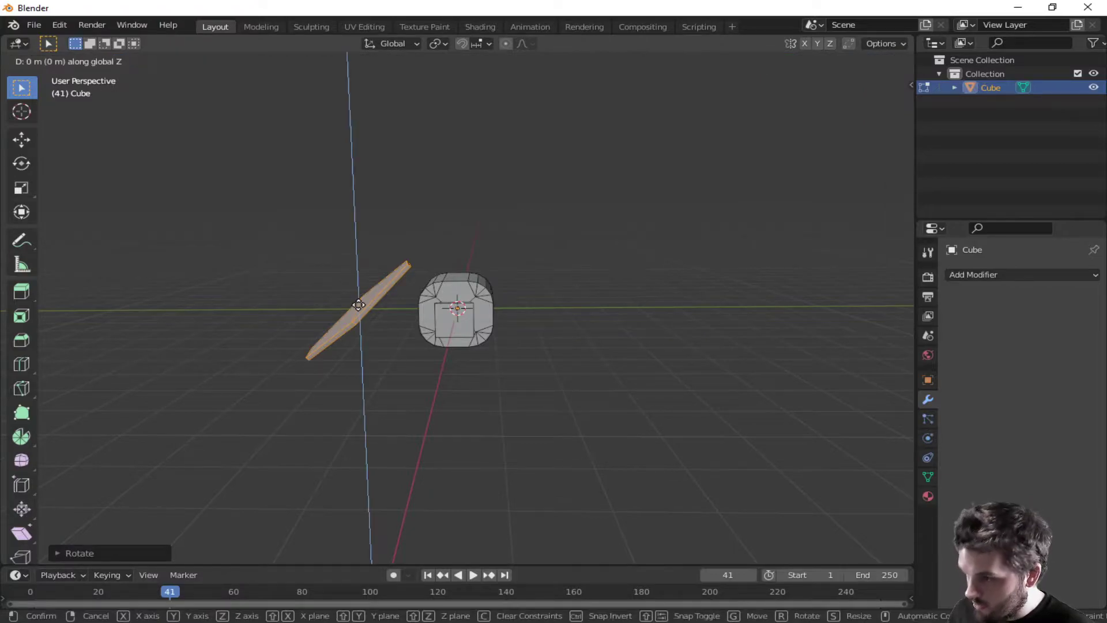
{"action": "left_click", "coordinate": [366, 339]}
{"action": "key", "text": "g"}
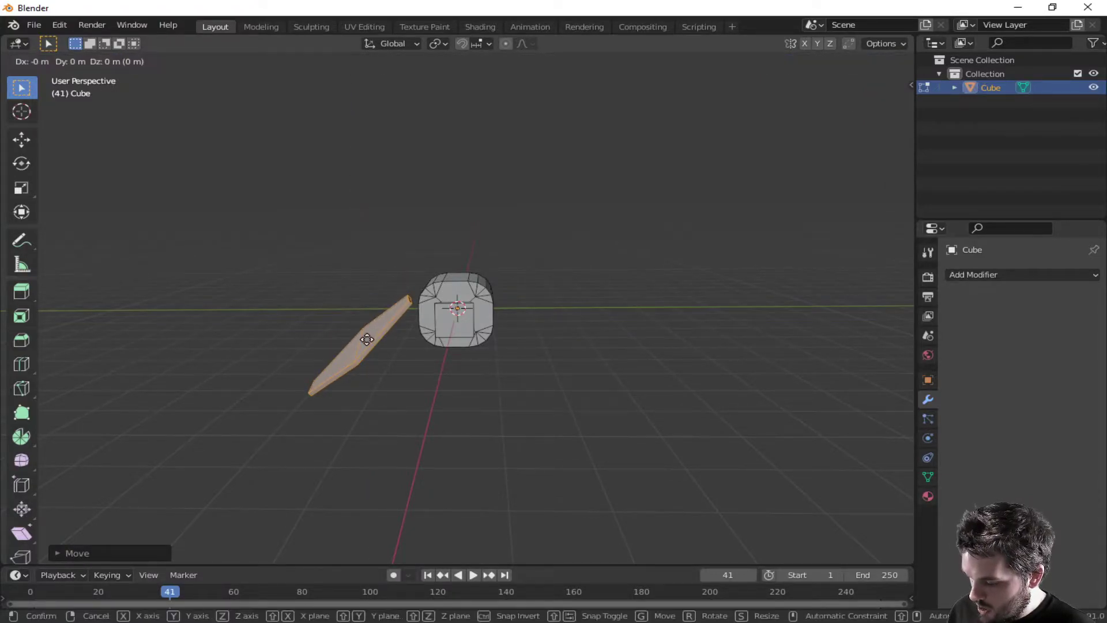
{"action": "key", "text": "y"}
{"action": "left_click", "coordinate": [412, 339]}
{"action": "middle_click_drag", "start_coordinate": [413, 339], "coordinate": [499, 371]}
- Undo the wing's moves and its view-based rotation
{"action": "key", "text": "ctrl+z"}
{"action": "key", "text": "ctrl+z"}
{"action": "key", "text": "ctrl+z"}
- Rotate the whole wing 45° about the X axis
{"action": "type", "text": "r"}
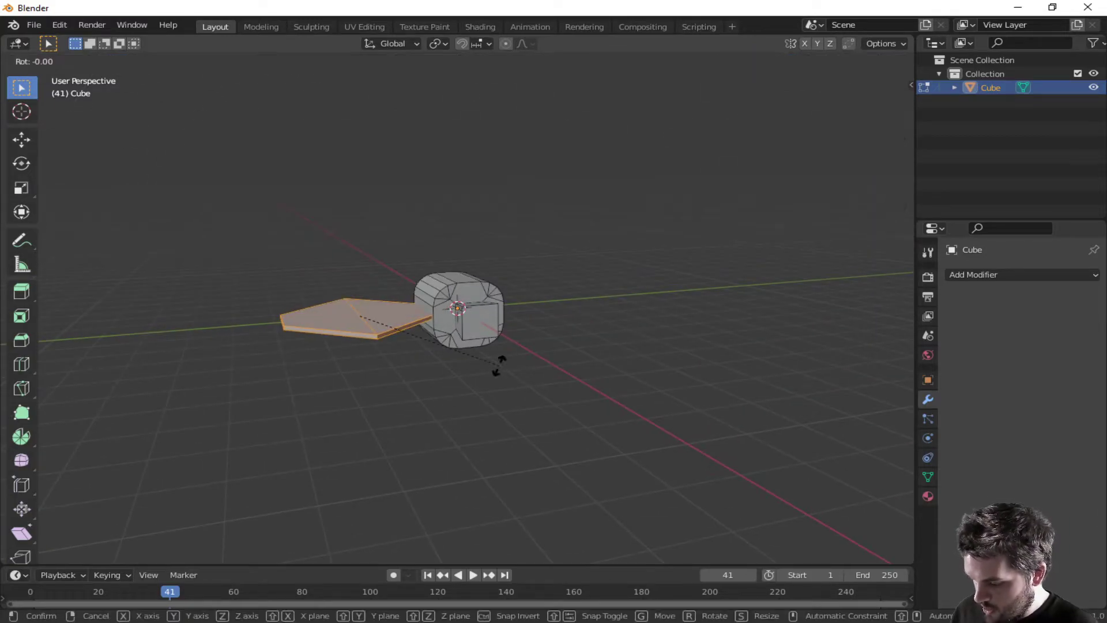
{"action": "type", "text": "45"}
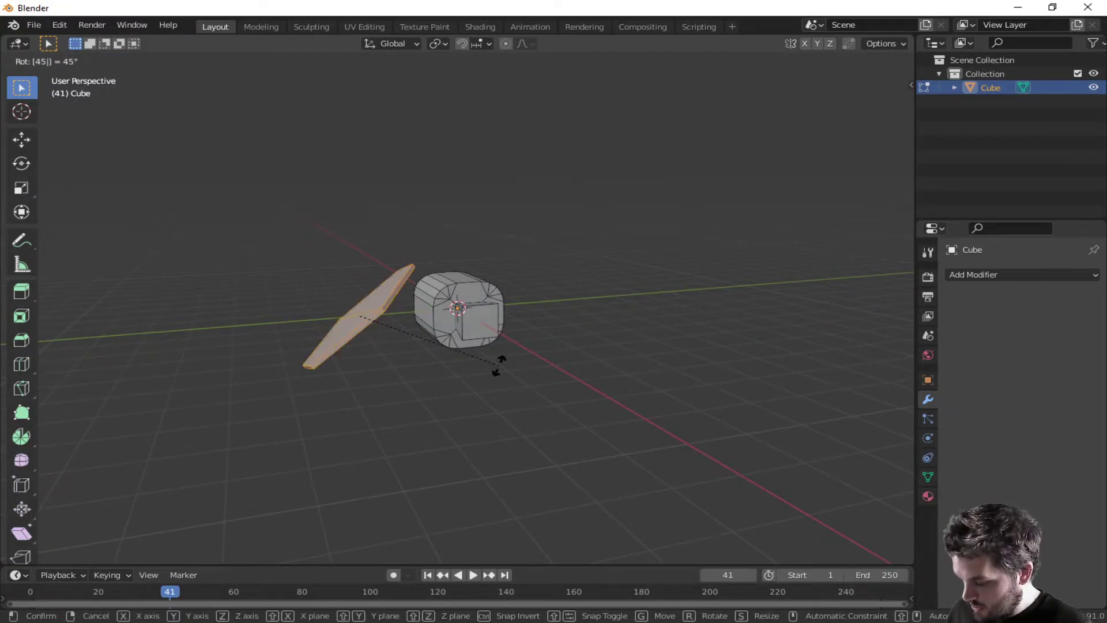
{"action": "type", "text": "x"}
{"action": "key", "text": "Return"}
{"action": "middle_click_drag", "start_coordinate": [476, 413], "coordinate": [434, 389]}
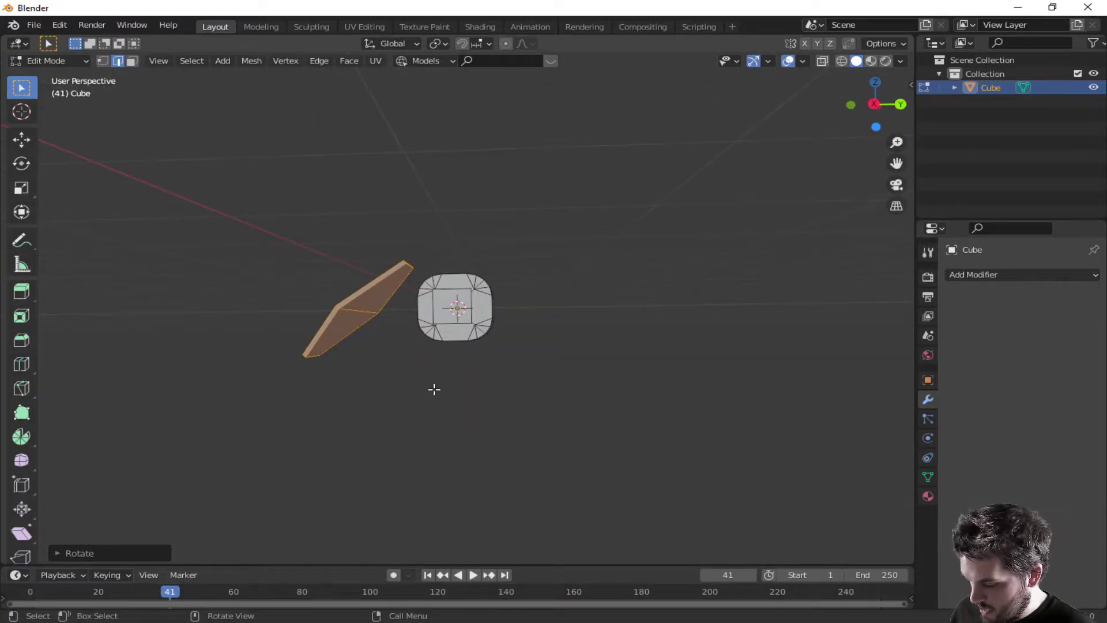
- Lower the wing along Z and move it inward along Y until its upper end meets the body's side
{"action": "key", "text": "g"}
{"action": "key", "text": "z"}
{"action": "left_click", "coordinate": [439, 422]}
{"action": "key", "text": "g"}
{"action": "key", "text": "y"}
{"action": "key", "text": "y"}
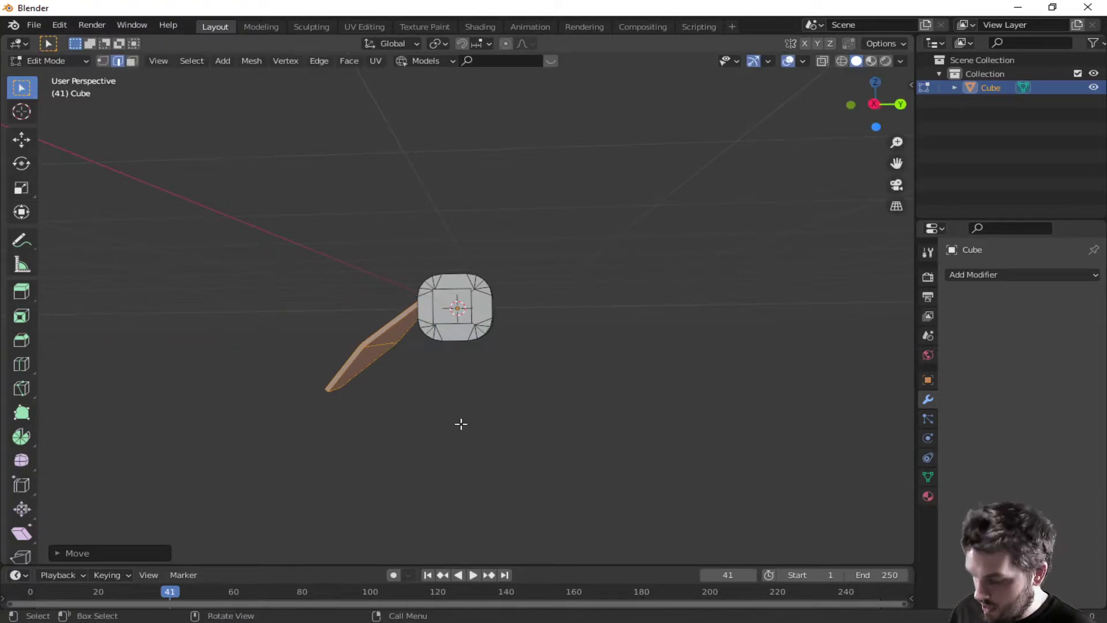
{"action": "key", "text": "z"}
{"action": "left_click", "coordinate": [459, 430]}
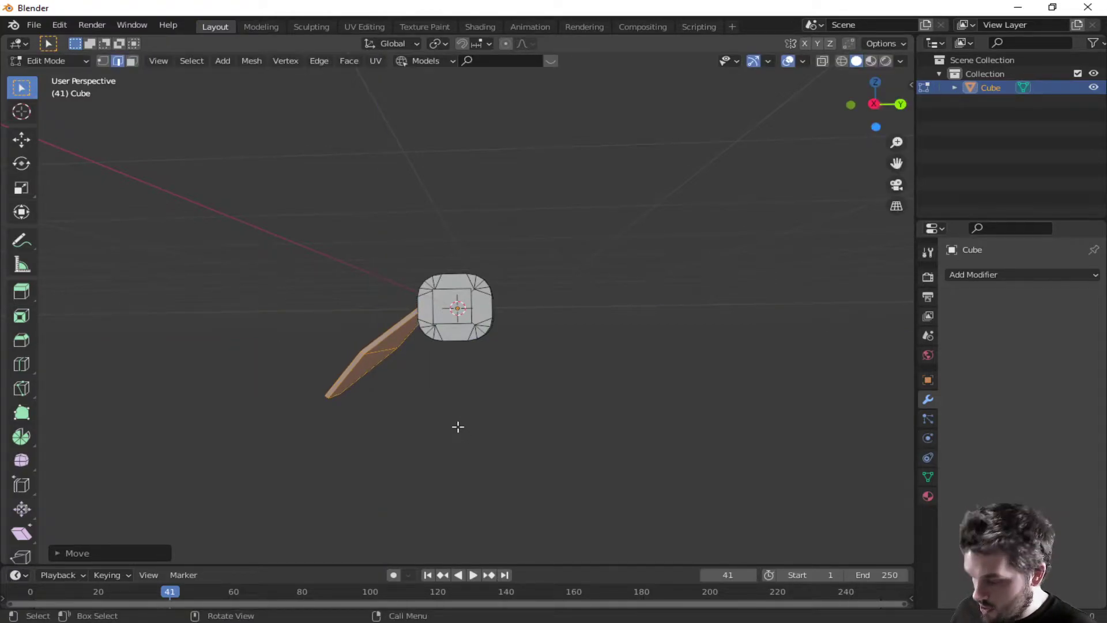
- Duplicate the wing and rotate the copy 180° about the Z axis
{"action": "key", "text": "g"}
{"action": "type", "text": "r180z"}
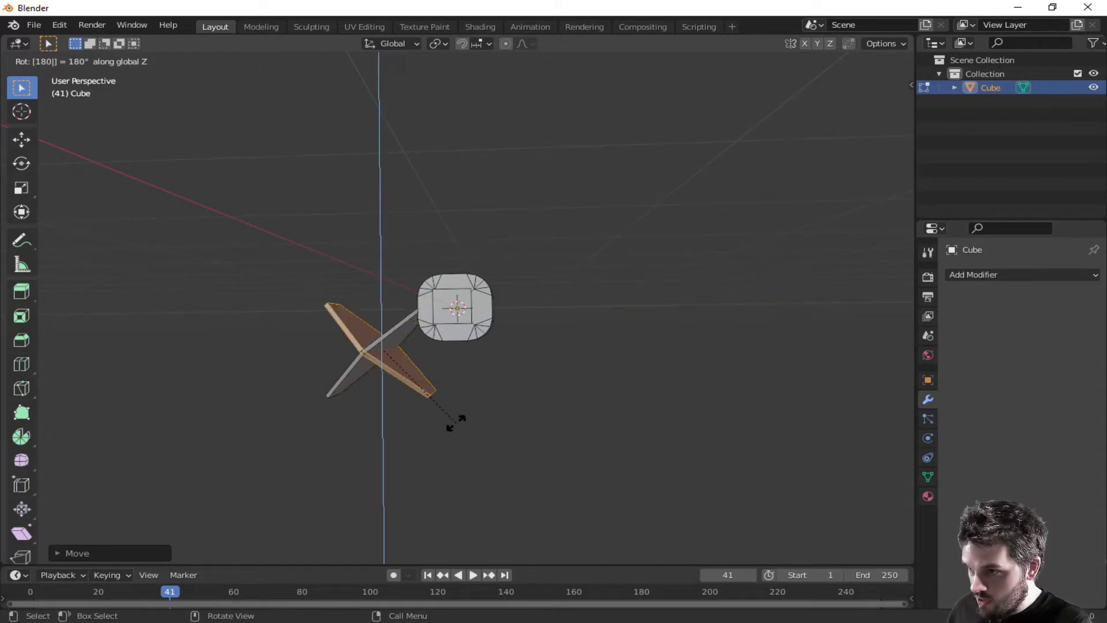
{"action": "key", "text": "Return"}
- Move the rotated wing copy about 4 m along Y to attach it to the body's opposite side
{"action": "key", "text": "shift+d"}
{"action": "key", "text": "x"}
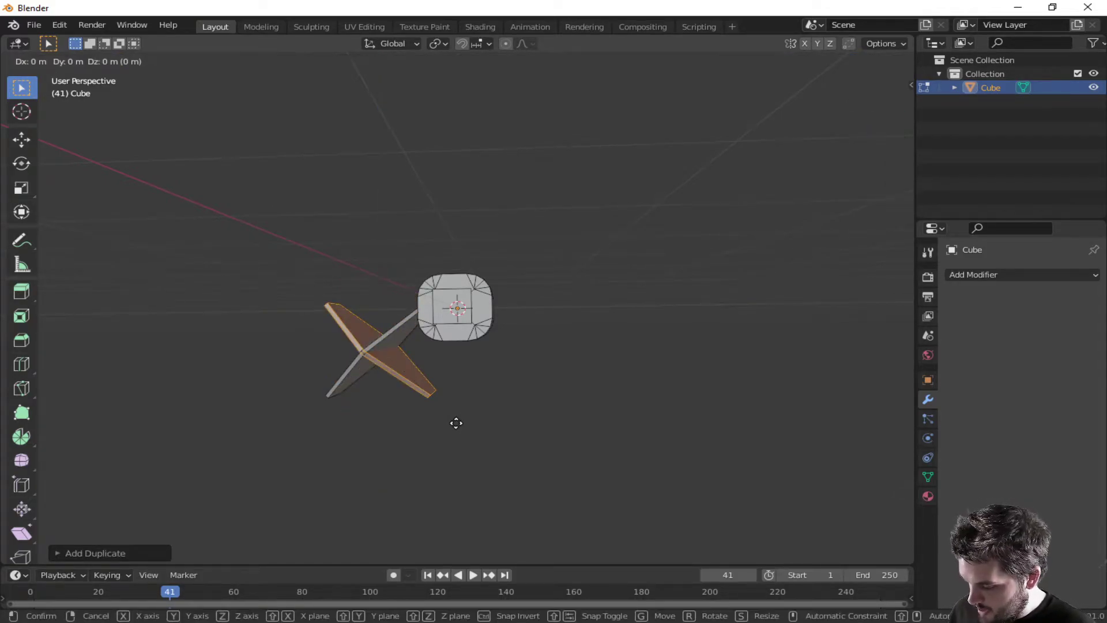
{"action": "key", "text": "y"}
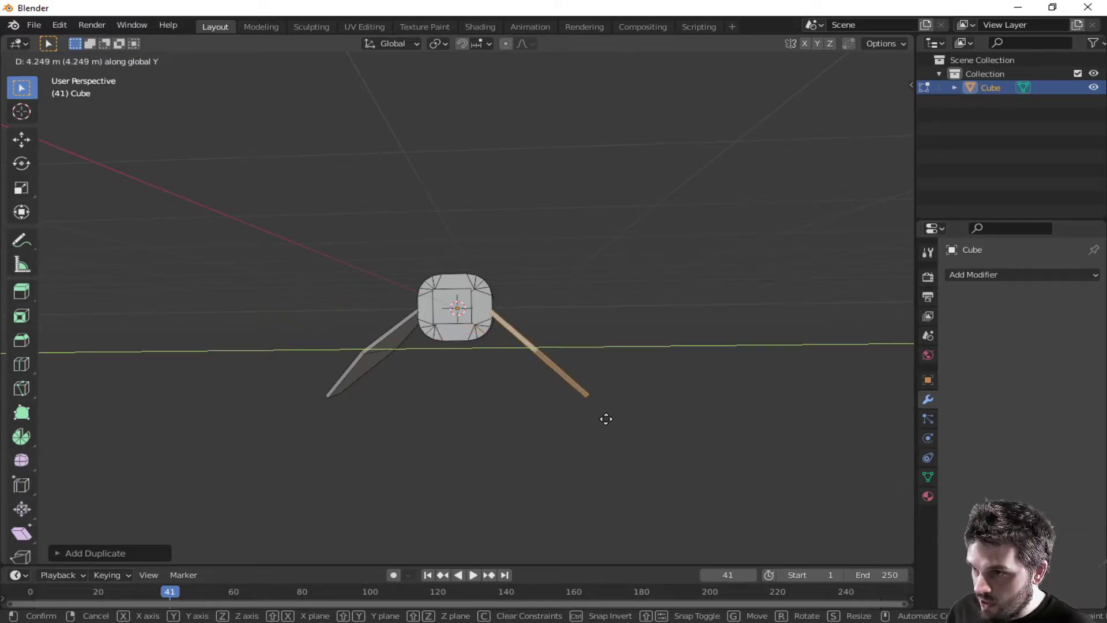
{"action": "left_click", "coordinate": [590, 430]}
{"action": "middle_click_drag", "start_coordinate": [591, 430], "coordinate": [446, 478]}
{"action": "left_click", "coordinate": [630, 447]}
{"action": "middle_click_drag", "start_coordinate": [594, 464], "coordinate": [830, 460]}
{"action": "middle_click_drag", "start_coordinate": [558, 403], "coordinate": [494, 358]}
- Return to Object Mode, add a Basis shape key and a second shape key, and name the second one wingsd
{"action": "key", "text": "Tab"}
{"action": "left_click", "coordinate": [927, 475]}
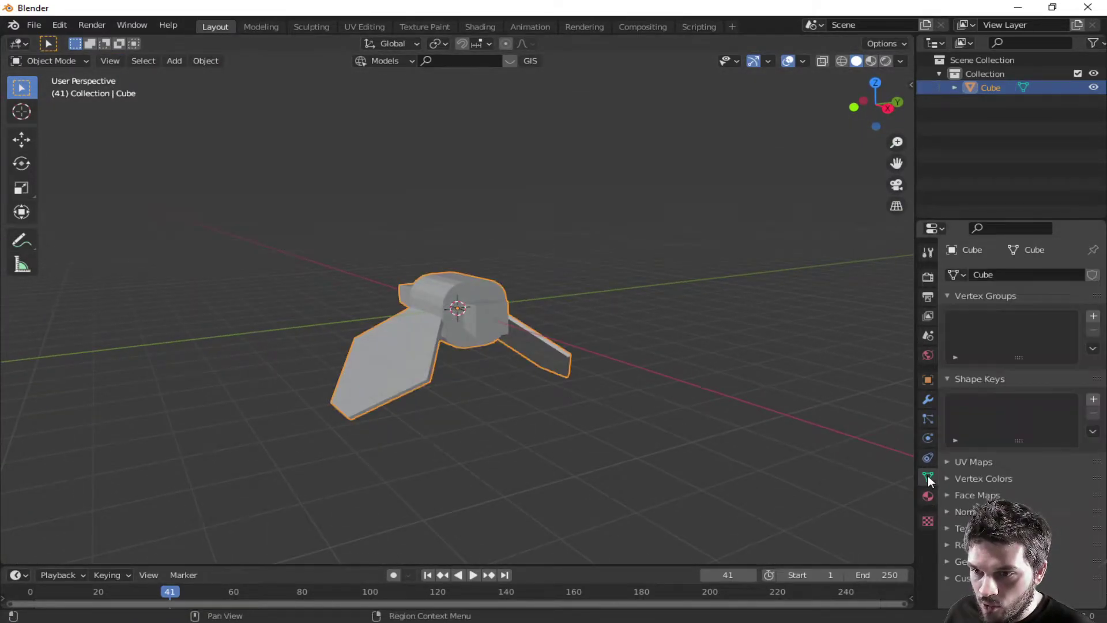
{"action": "left_click", "coordinate": [1093, 399]}
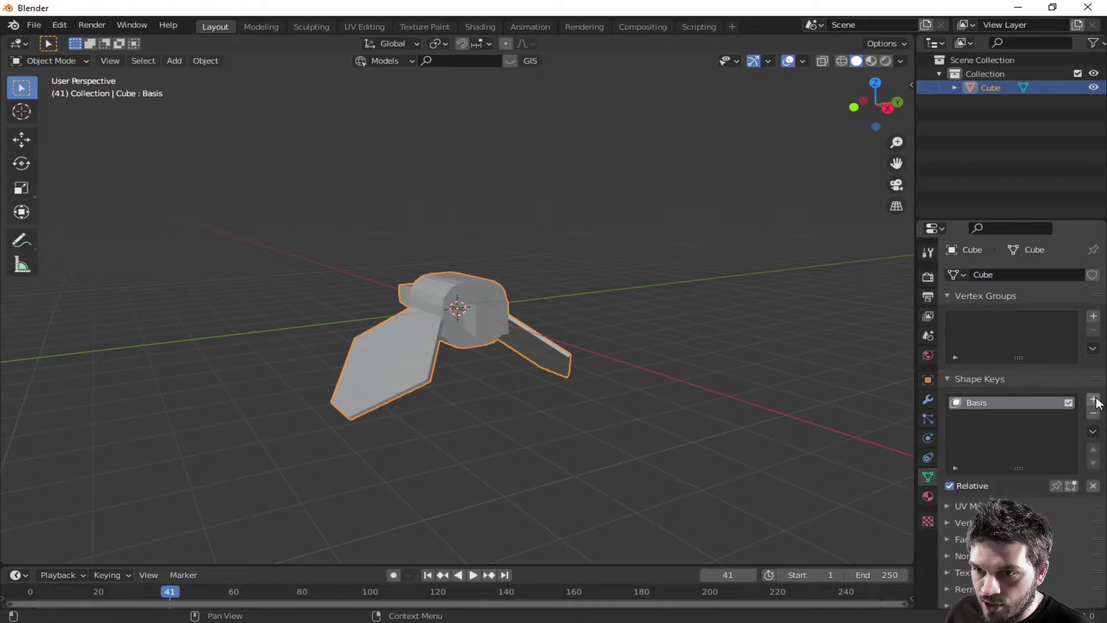
{"action": "left_click", "coordinate": [1094, 399]}
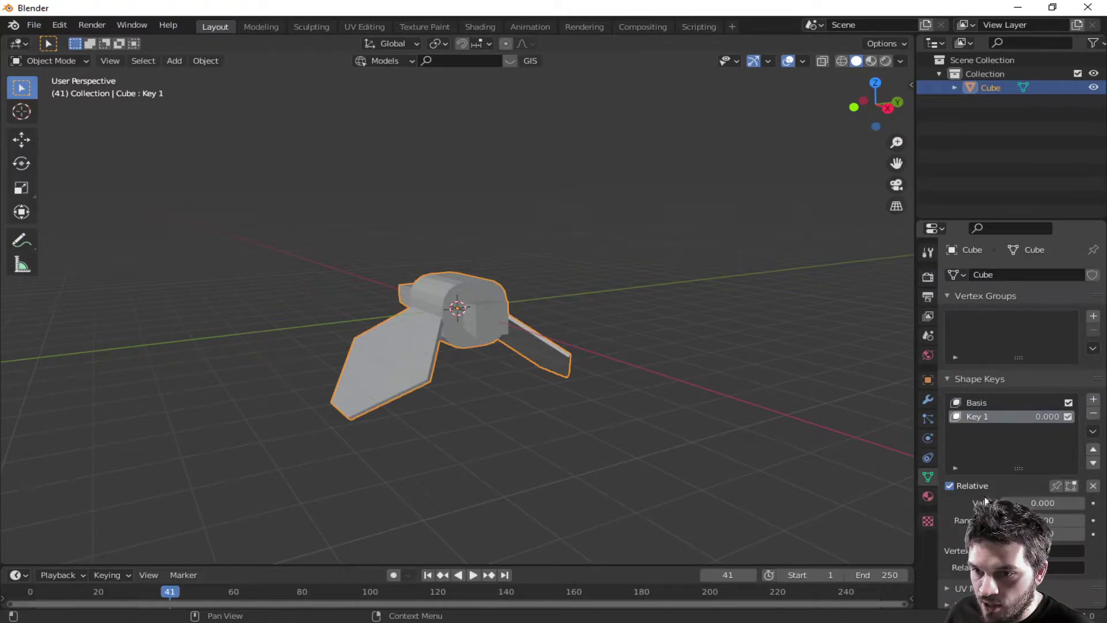
{"action": "type", "text": "wingsd"}
{"action": "key", "text": "Return"}
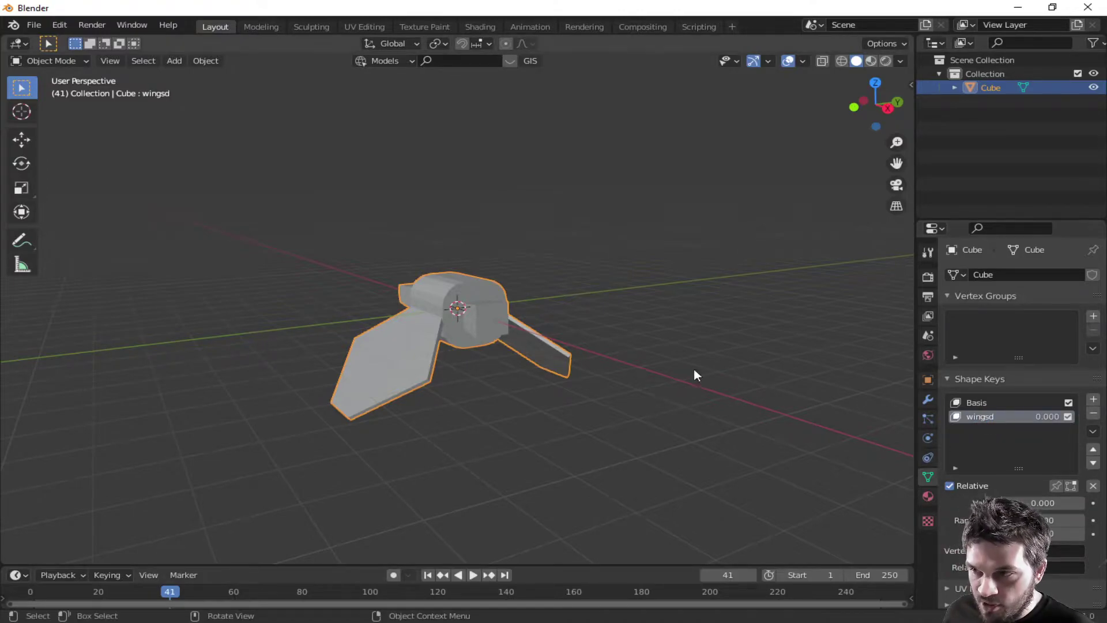
- With the wingsd shape key active, enter Edit Mode and rotate the wing on the body's negative Y side 90° about the X axis
{"action": "key", "text": "Tab"}
{"action": "middle_click_drag", "start_coordinate": [499, 411], "coordinate": [378, 344]}
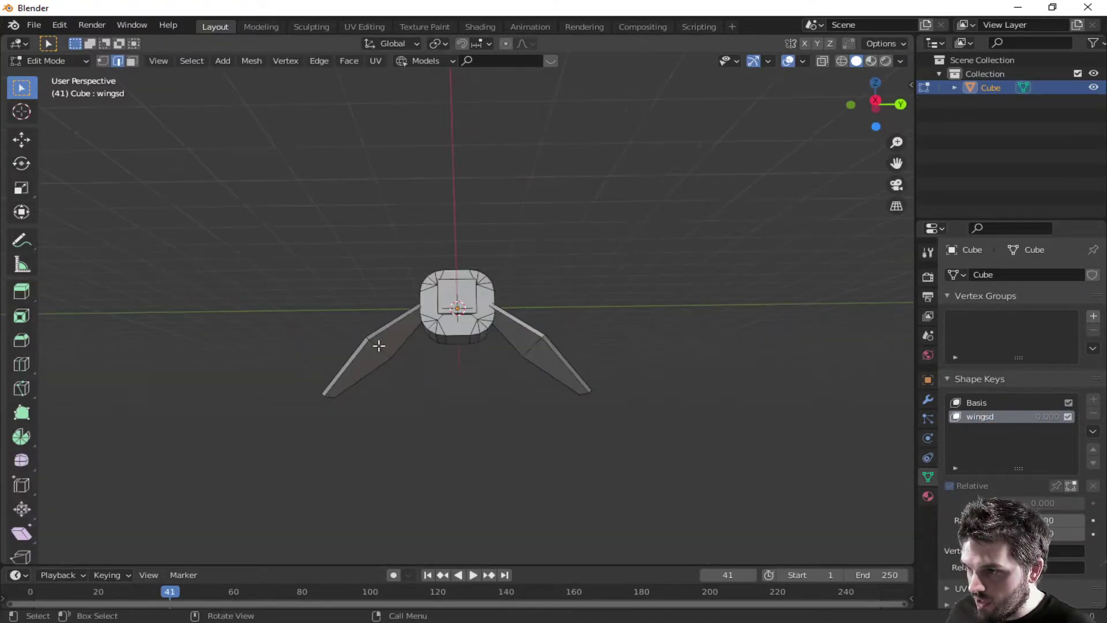
{"action": "type", "text": "lr"}
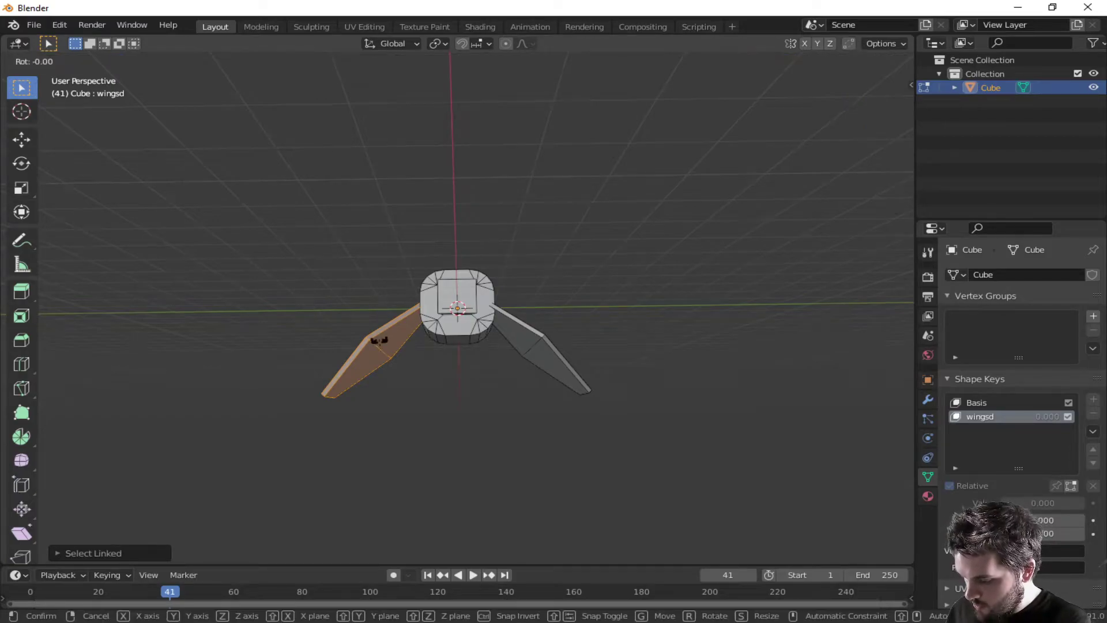
{"action": "type", "text": "90x"}
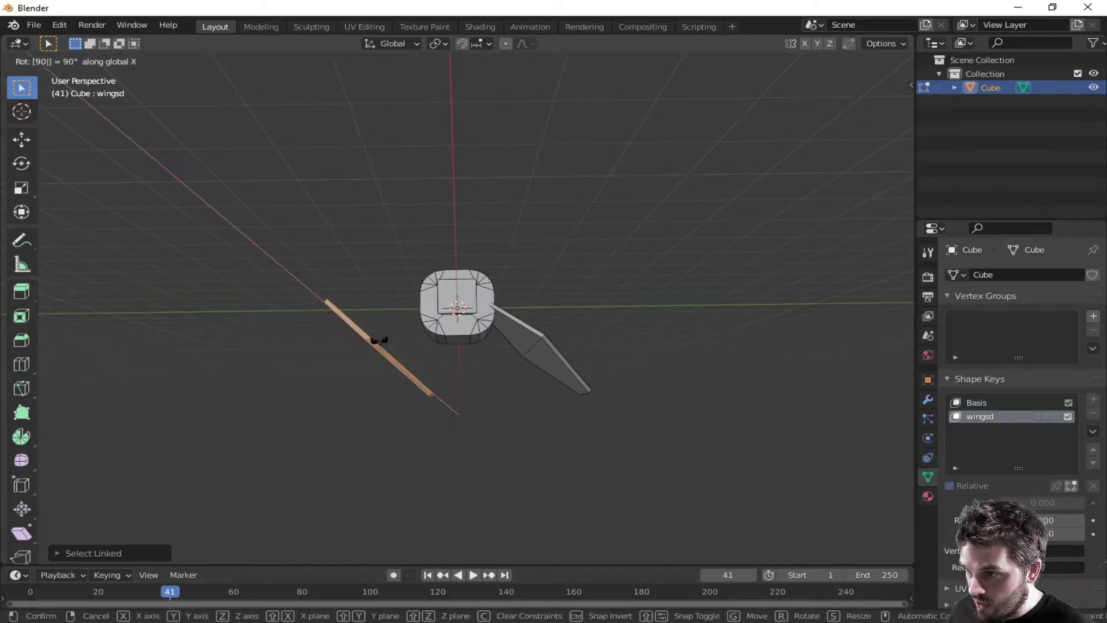
{"action": "key", "text": "Return"}
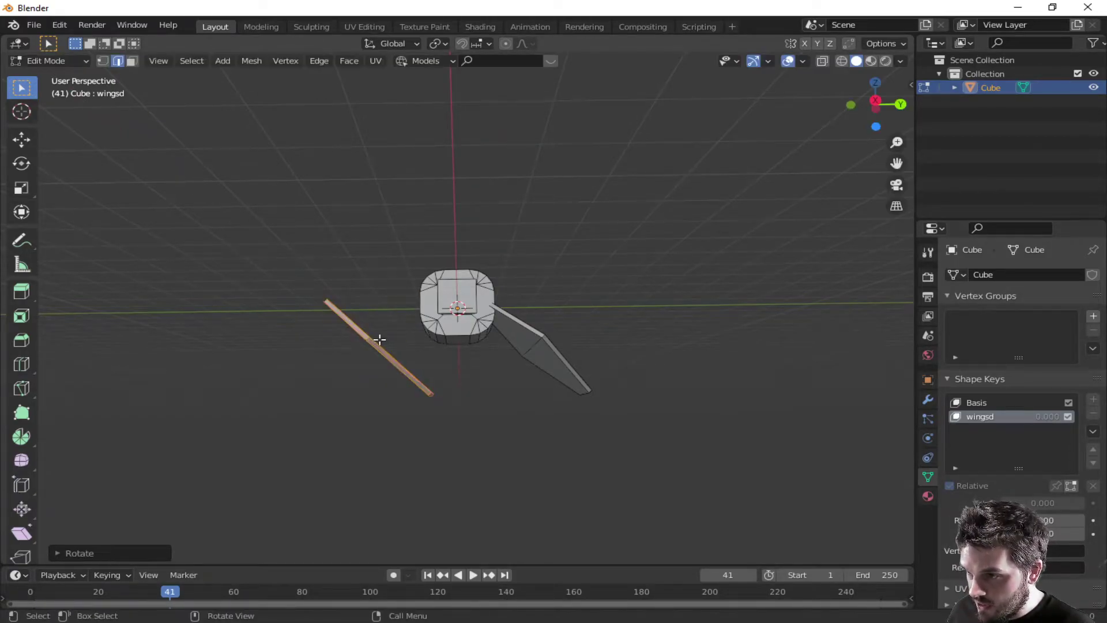
- Rotate the other wing, on the positive Y side, 90° about the X axis
{"action": "left_click", "coordinate": [536, 340]}
{"action": "type", "text": "l"}
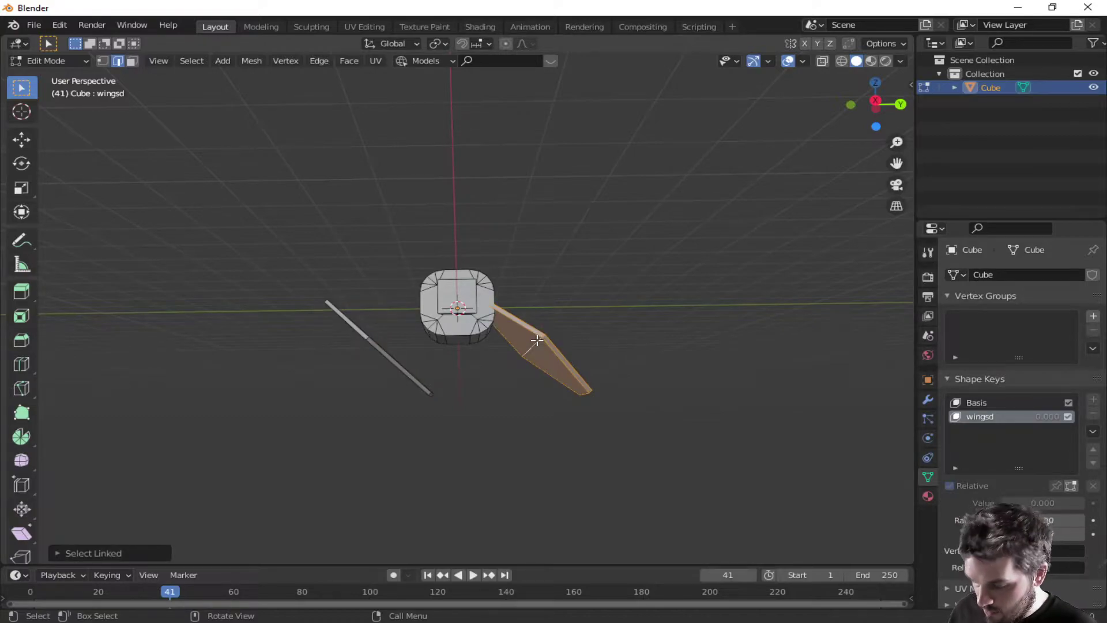
{"action": "type", "text": "r90x"}
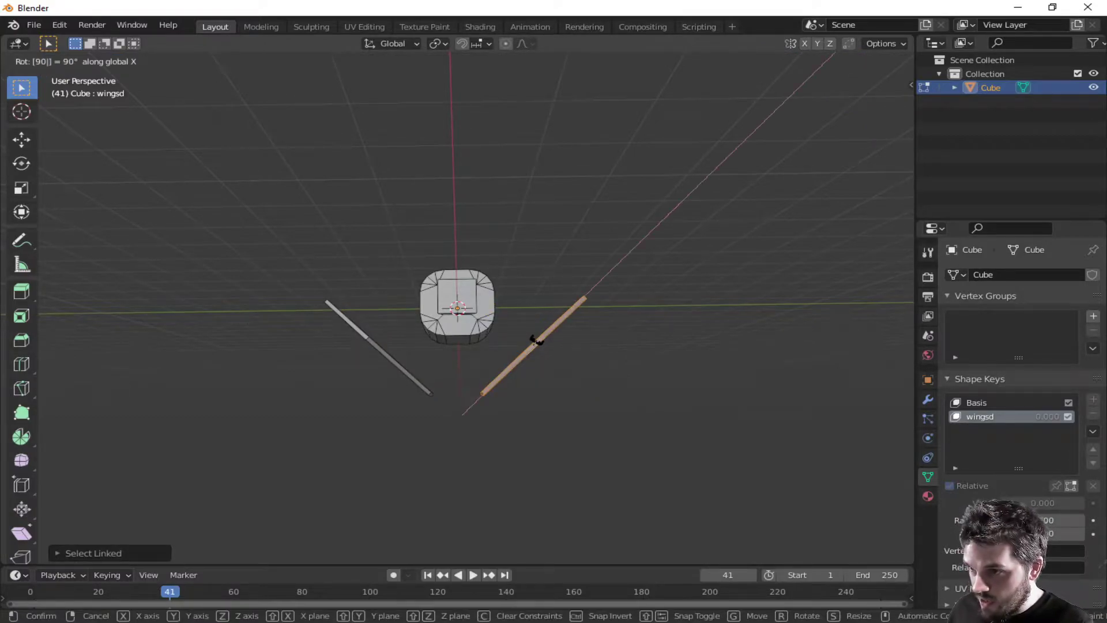
{"action": "key", "text": "Return"}
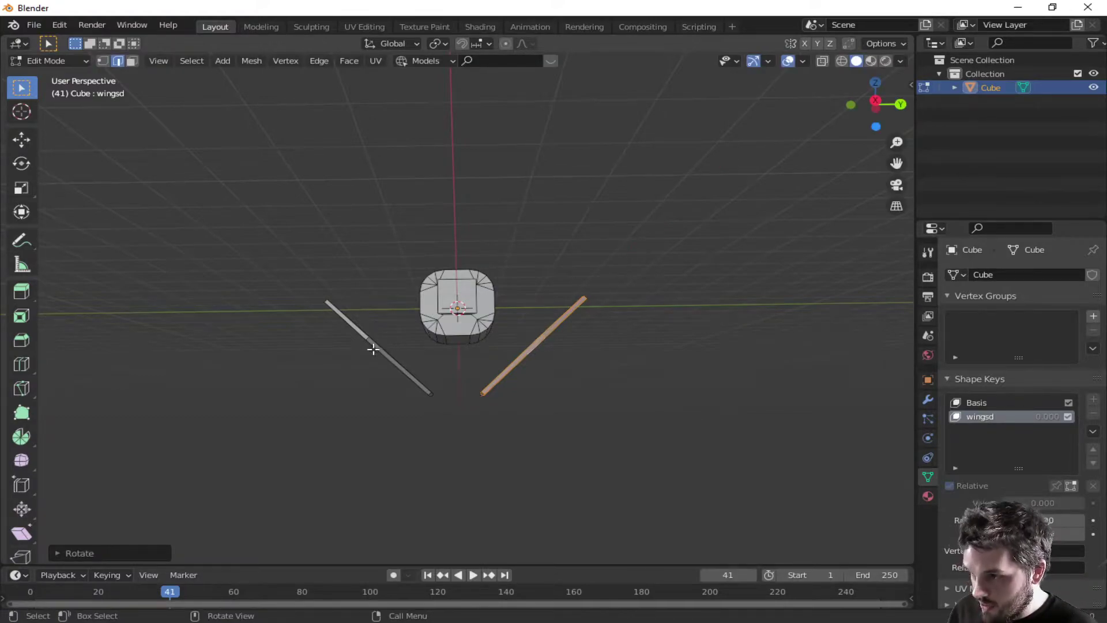
- Select both wings and raise them about 2.4 m along Z until their lower ends meet the body's sides
{"action": "key", "text": "l"}
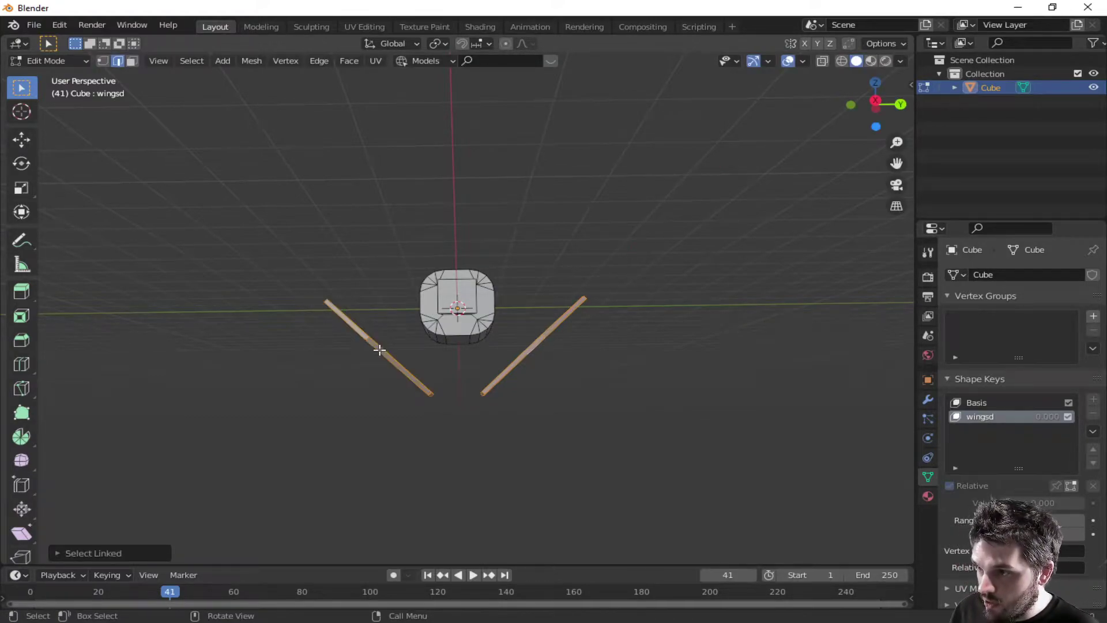
{"action": "key", "text": "g"}
{"action": "key", "text": "z"}
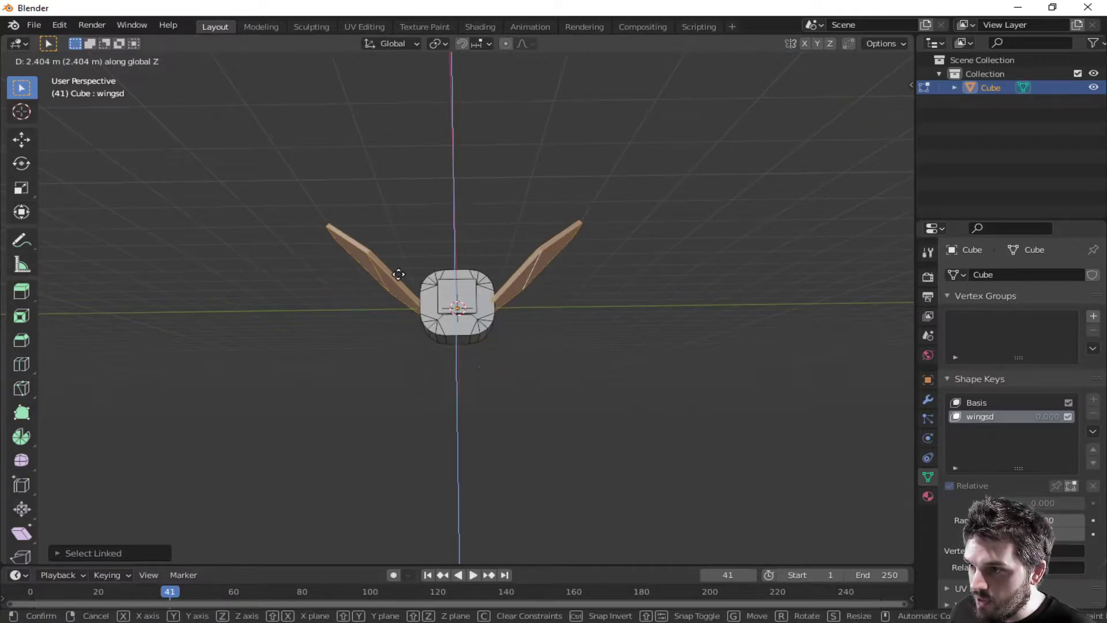
{"action": "left_click", "coordinate": [401, 273]}
{"action": "middle_click_drag", "start_coordinate": [527, 311], "coordinate": [756, 445]}
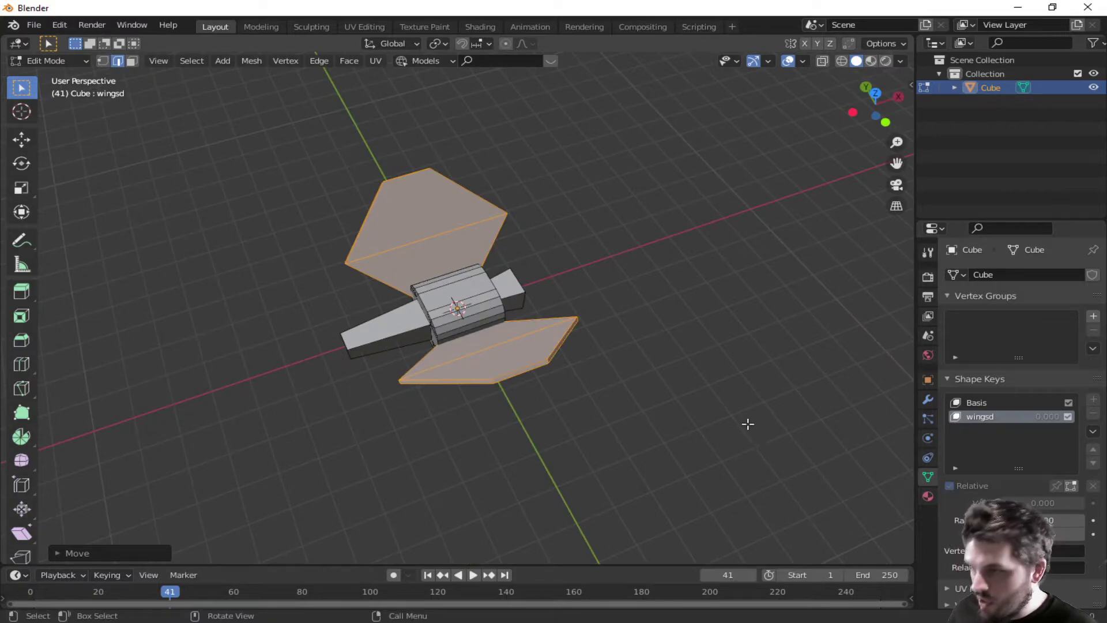
- Return to Object Mode and vary the wingsd shape key's value to check how the wings move
{"action": "key", "text": "Tab"}
{"action": "left_click_drag", "start_coordinate": [1035, 505], "coordinate": [1006, 504]}
{"action": "middle_click_drag", "start_coordinate": [661, 411], "coordinate": [493, 324]}
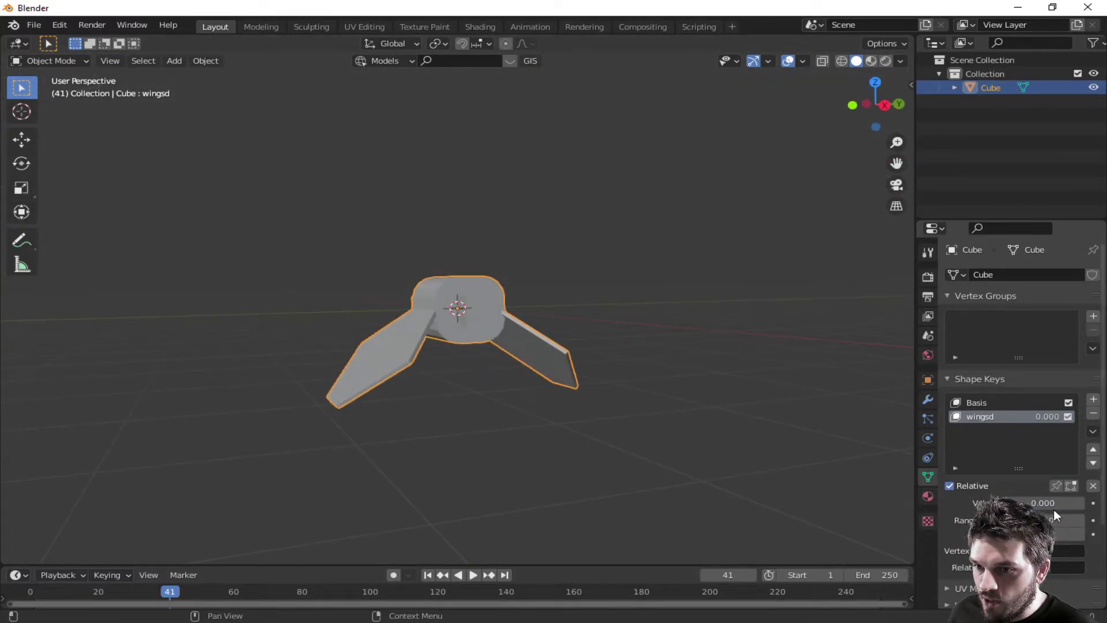
{"action": "left_click_drag", "start_coordinate": [1053, 504], "coordinate": [961, 494]}
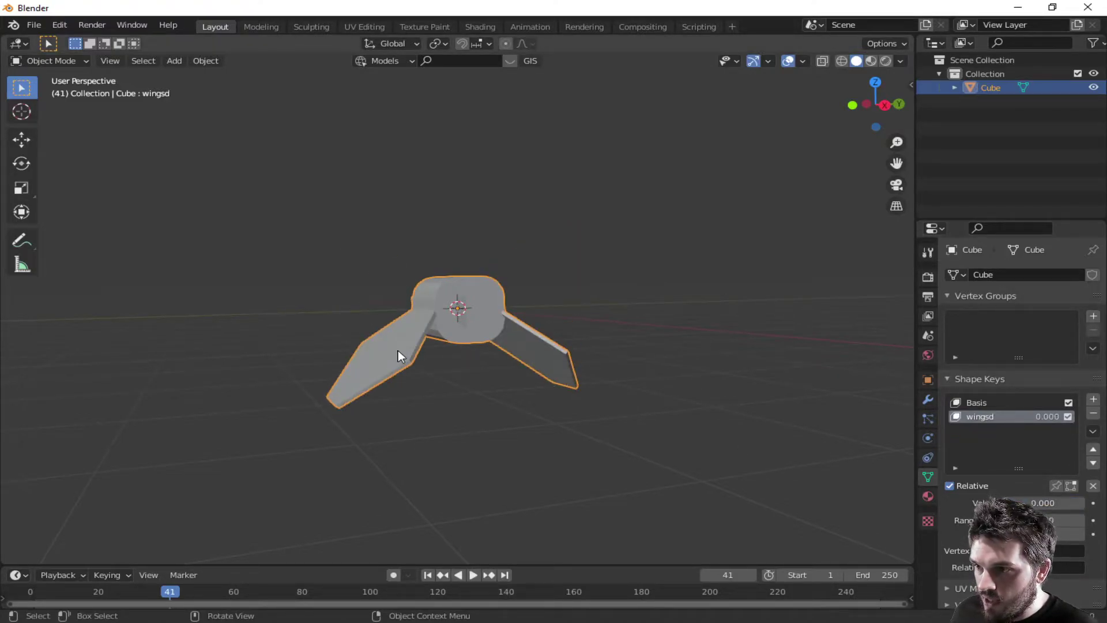
- In the wingsd shape key, rotate the negative Y side wing -180° about the X axis, and set the key's value to 0 in Object Mode
{"action": "key", "text": "Tab"}
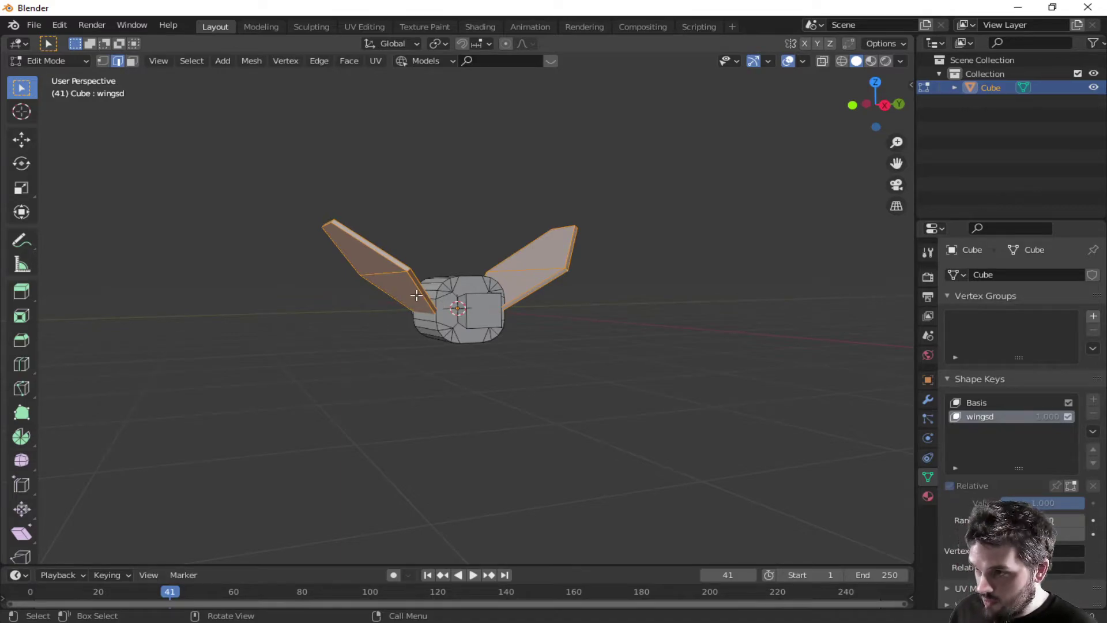
{"action": "left_click", "coordinate": [418, 295]}
{"action": "key", "text": "ctrl+l"}
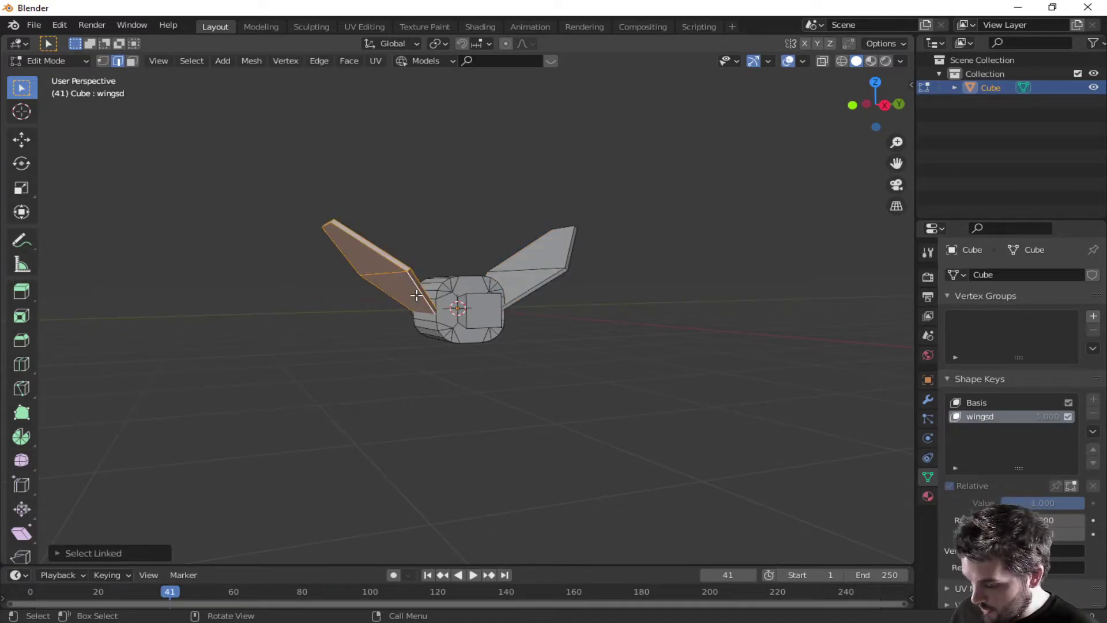
{"action": "key", "text": "r"}
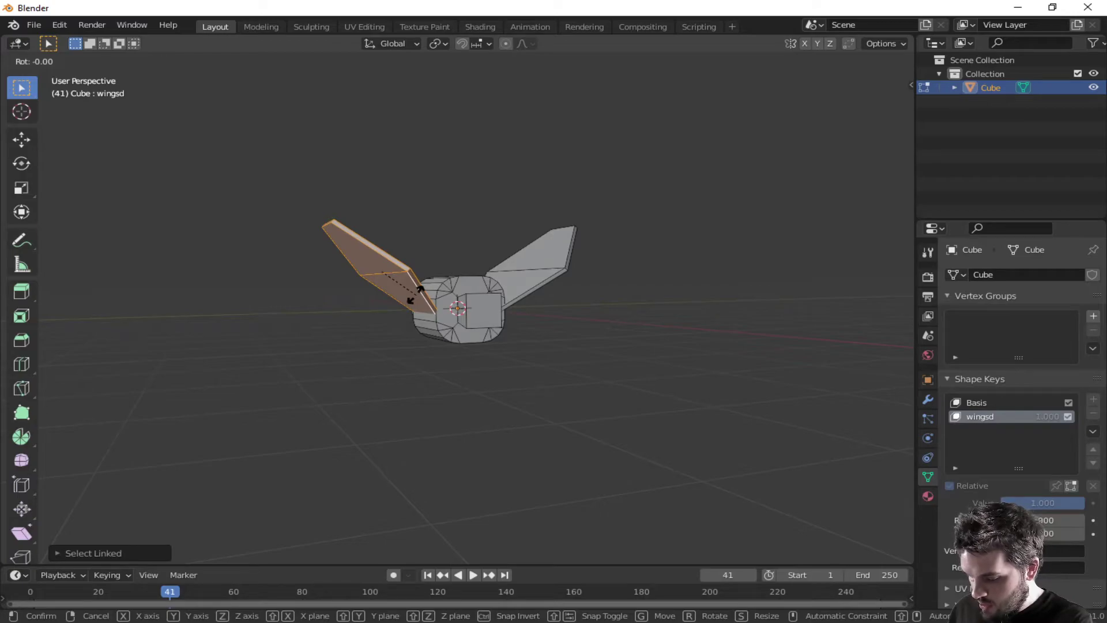
{"action": "type", "text": "-180"}
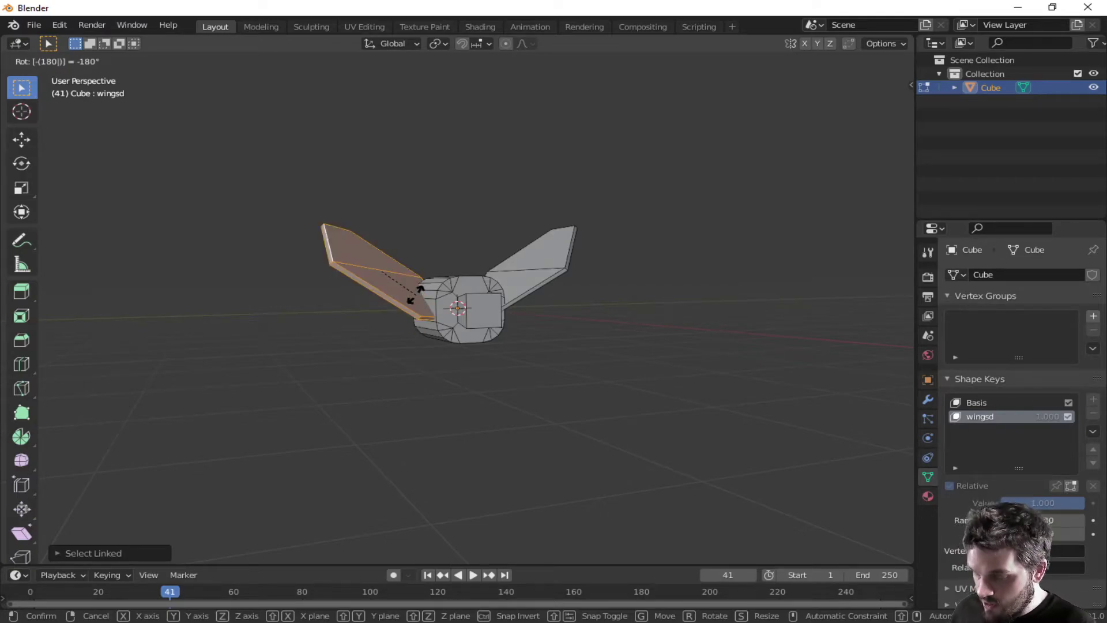
{"action": "type", "text": "y"}
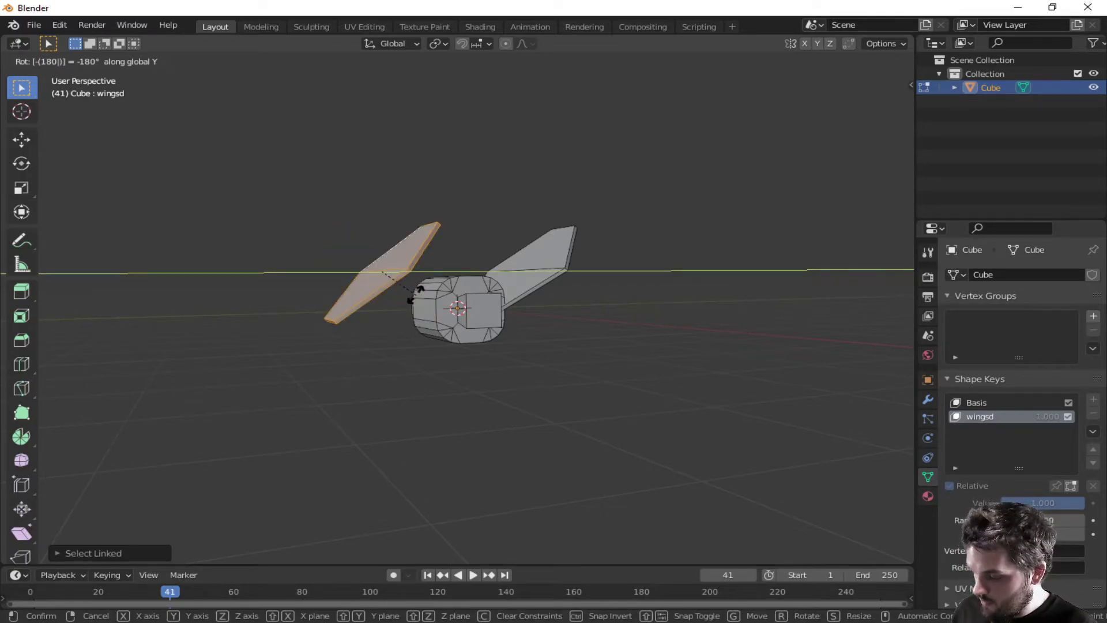
{"action": "type", "text": "x"}
{"action": "key", "text": "Return"}
{"action": "key", "text": "Tab"}
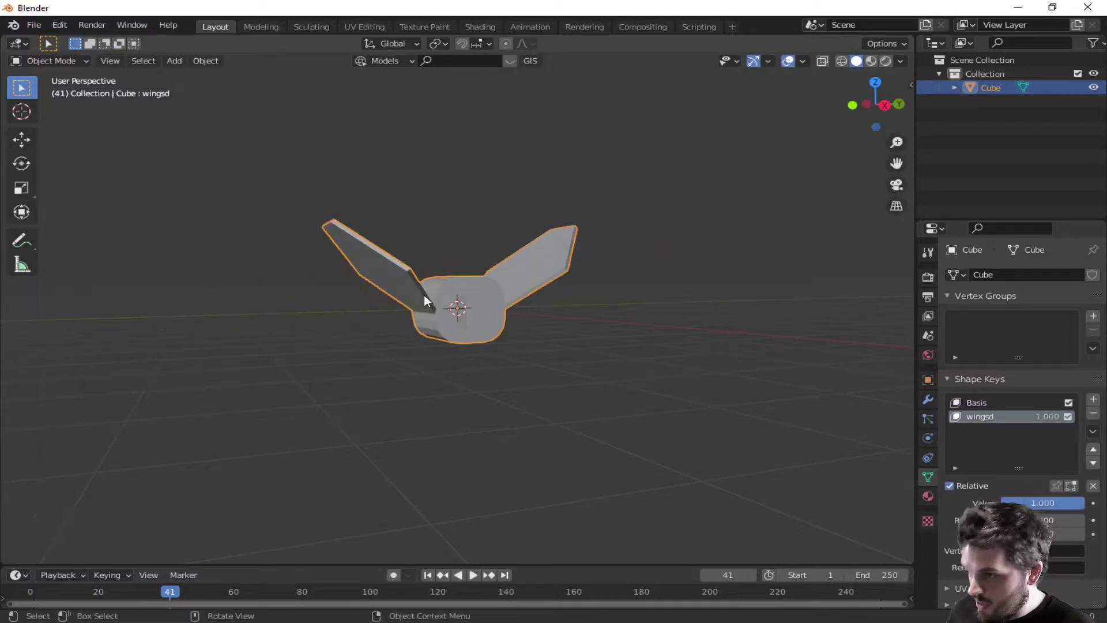
{"action": "left_click_drag", "start_coordinate": [1063, 500], "coordinate": [981, 503]}
{"action": "middle_click_drag", "start_coordinate": [732, 467], "coordinate": [505, 307]}
- In the Basis shape key, slightly bevel the edges around the head's front face with 4 segments and return to Object Mode
{"action": "key", "text": "Tab"}
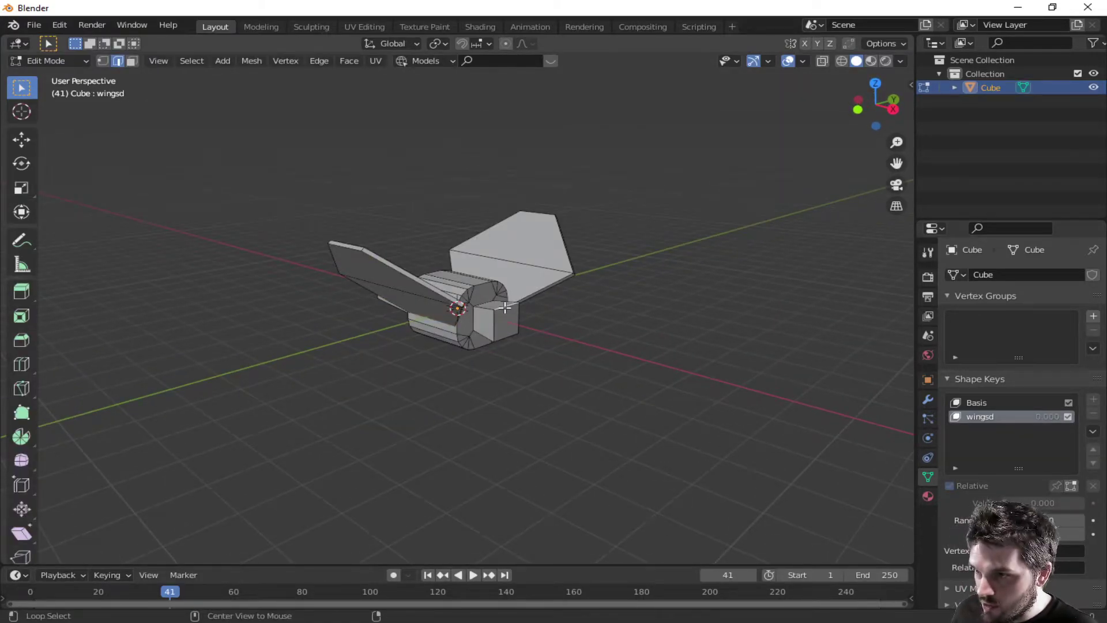
{"action": "left_click", "coordinate": [494, 325], "text": "shift"}
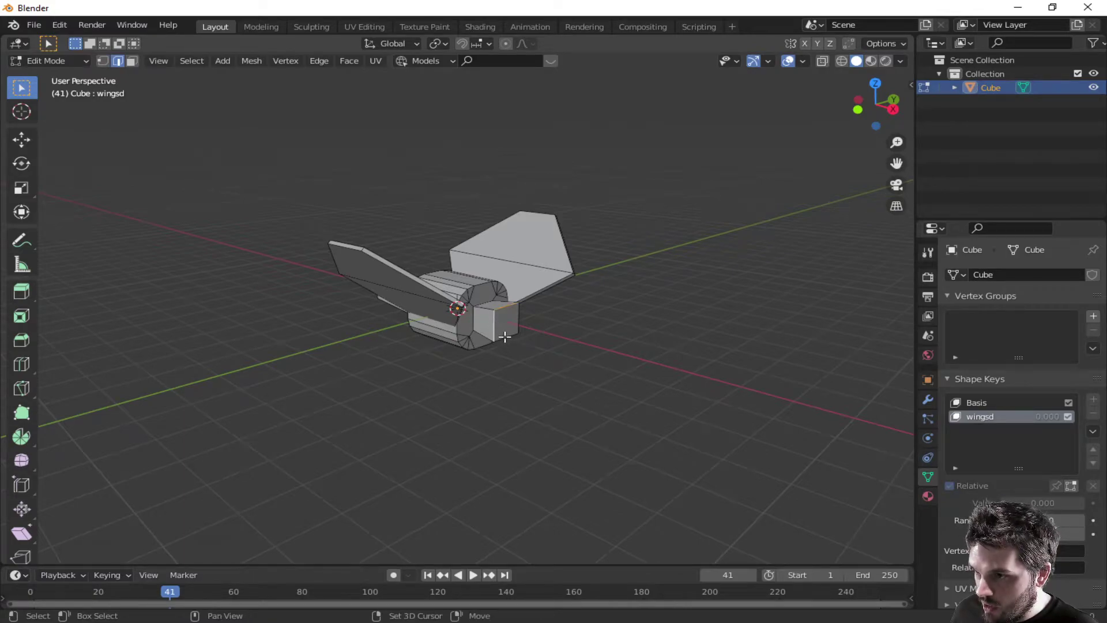
{"action": "left_click", "coordinate": [601, 349]}
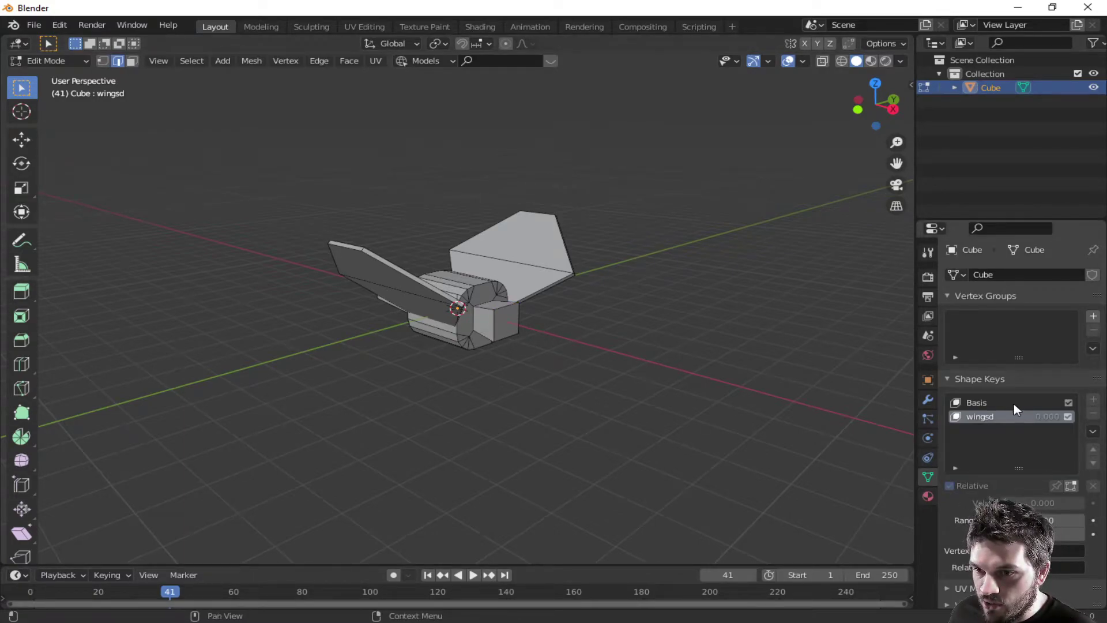
{"action": "left_click", "coordinate": [985, 402]}
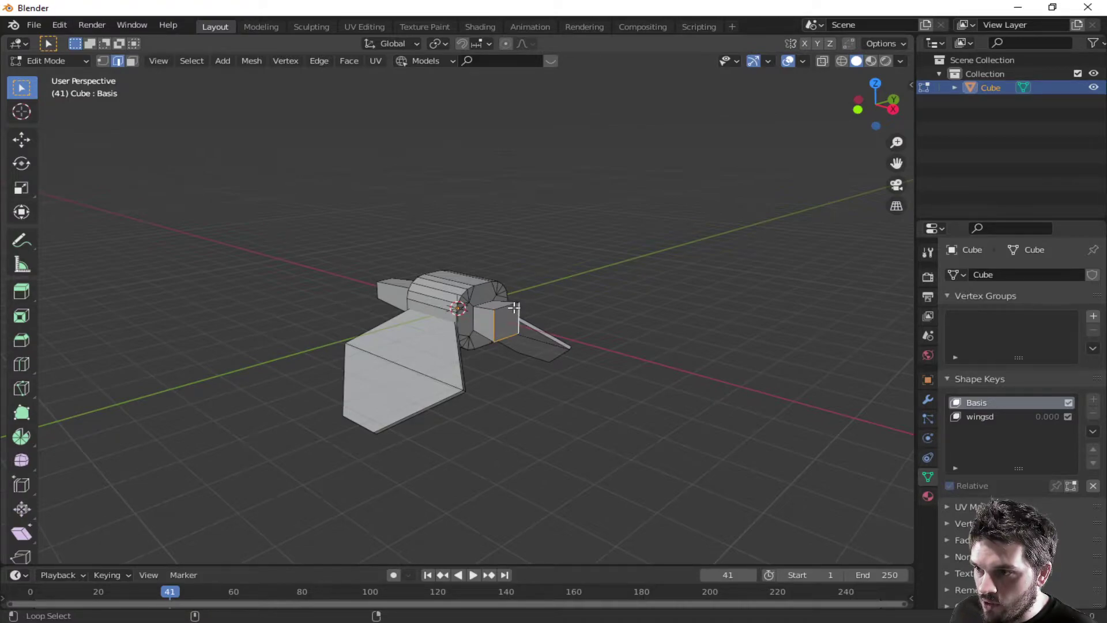
{"action": "key", "text": "ctrl+b"}
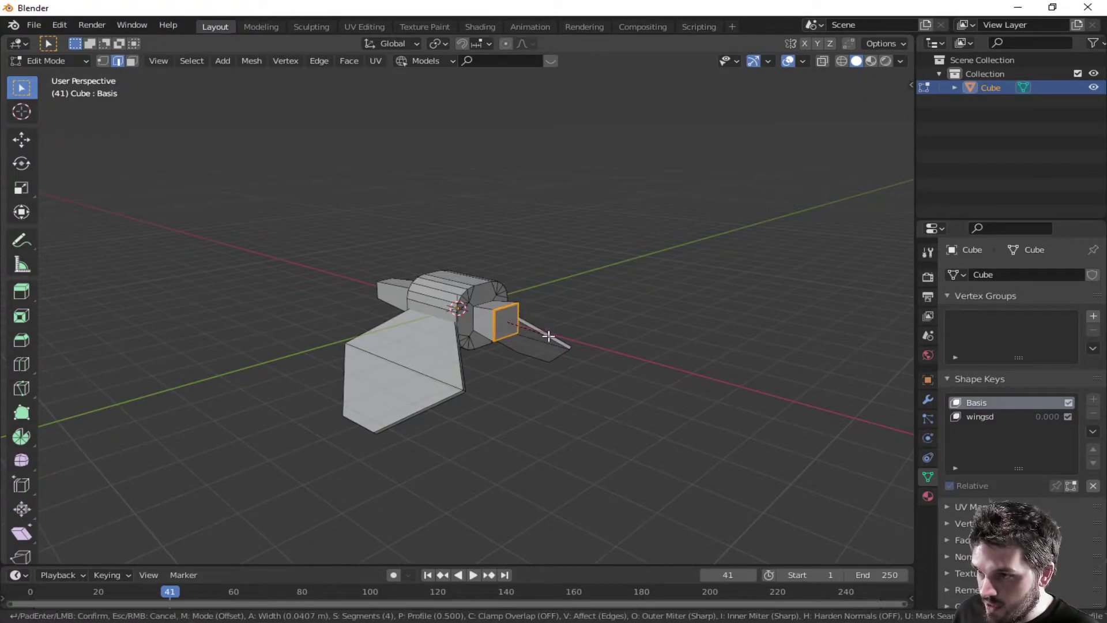
{"action": "left_click", "coordinate": [553, 339]}
{"action": "key", "text": "Tab"}
{"action": "middle_click_drag", "start_coordinate": [557, 347], "coordinate": [388, 437]}
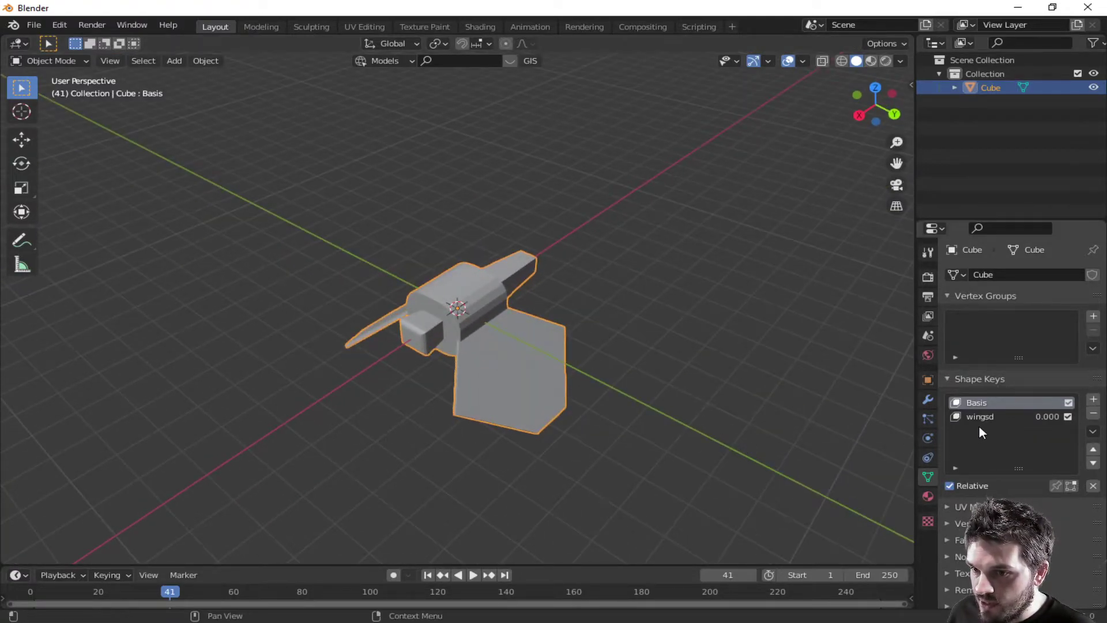
- Make wingsd the active shape key and set its value to 1
{"action": "left_click", "coordinate": [1007, 418]}
{"action": "left_click_drag", "start_coordinate": [1020, 502], "coordinate": [1083, 503]}
{"action": "middle_click_drag", "start_coordinate": [502, 429], "coordinate": [564, 341]}
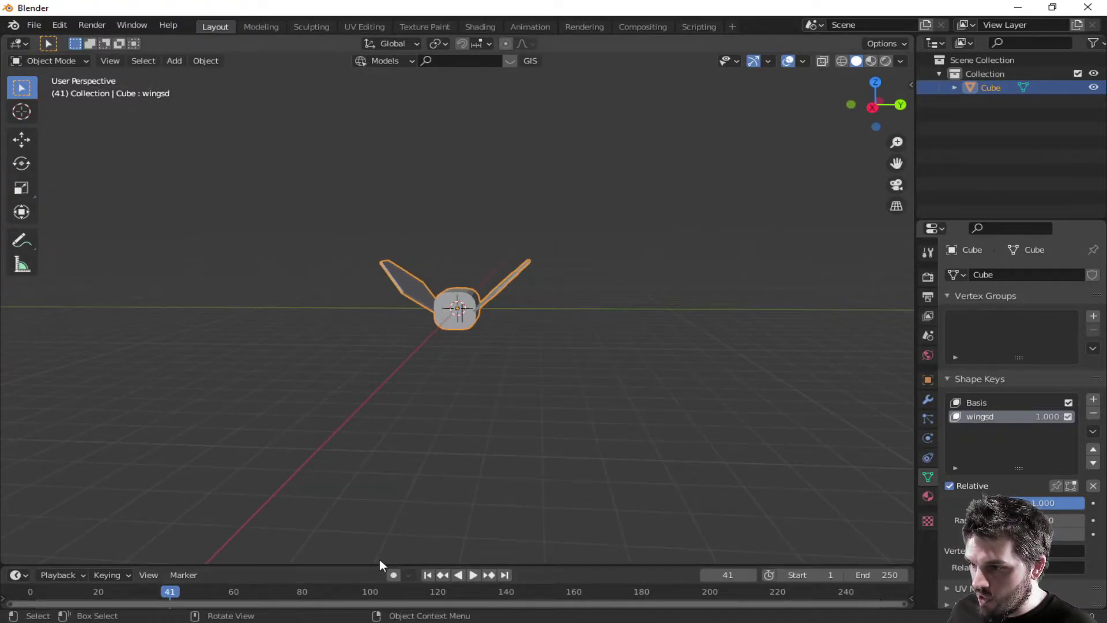
- Enlarge the timeline area and change it to the Graph Editor
{"action": "left_click_drag", "start_coordinate": [380, 564], "coordinate": [79, 371]}
{"action": "left_click", "coordinate": [68, 385]}
{"action": "left_click", "coordinate": [66, 381]}
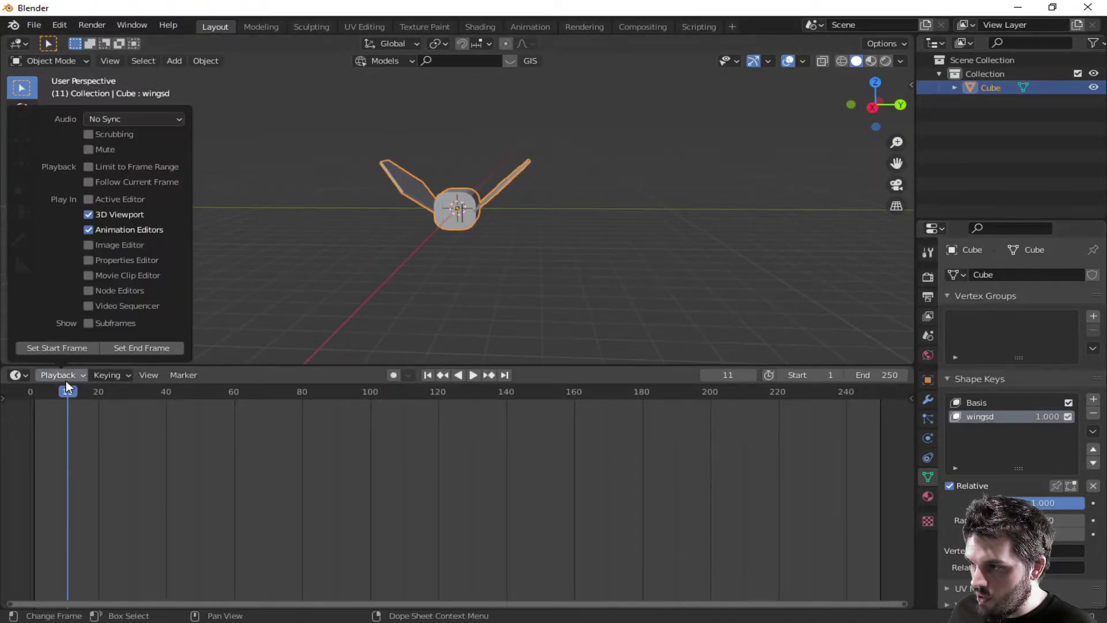
{"action": "left_click", "coordinate": [26, 374]}
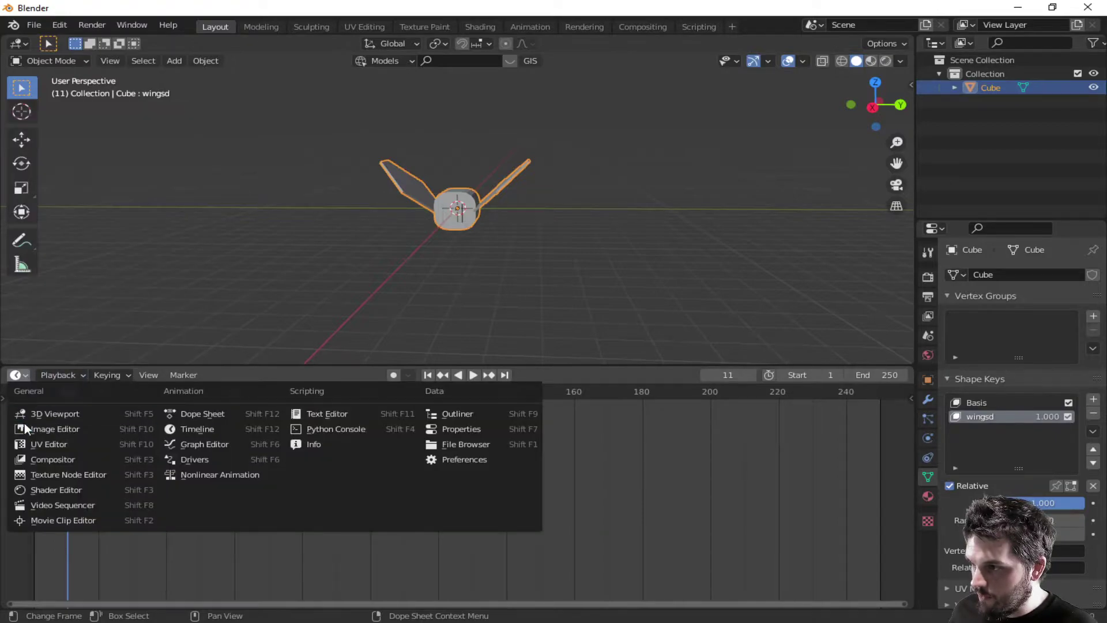
{"action": "left_click", "coordinate": [202, 444]}
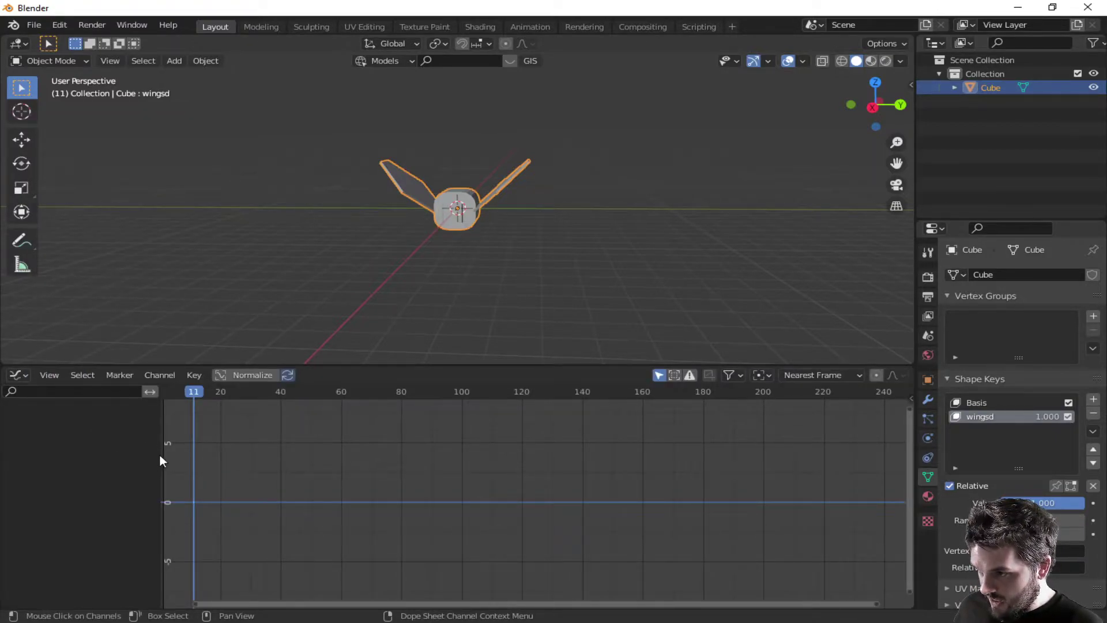
- Go to frame 1 and insert a keyframe on the wingsd shape key's value
{"action": "left_click_drag", "start_coordinate": [172, 396], "coordinate": [164, 394]}
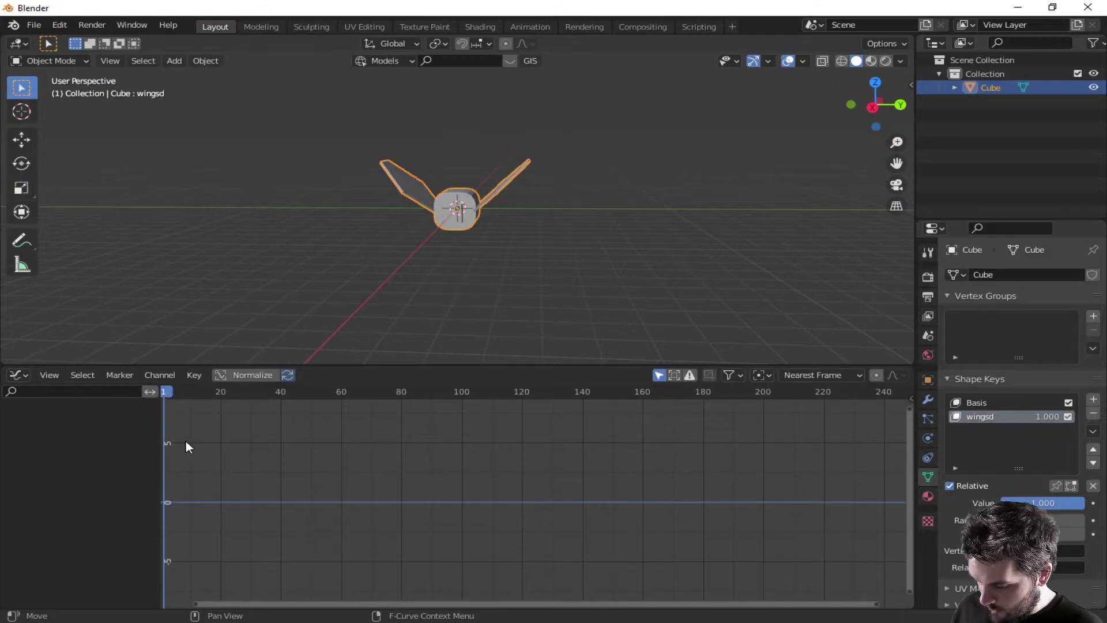
{"action": "key", "text": "i"}
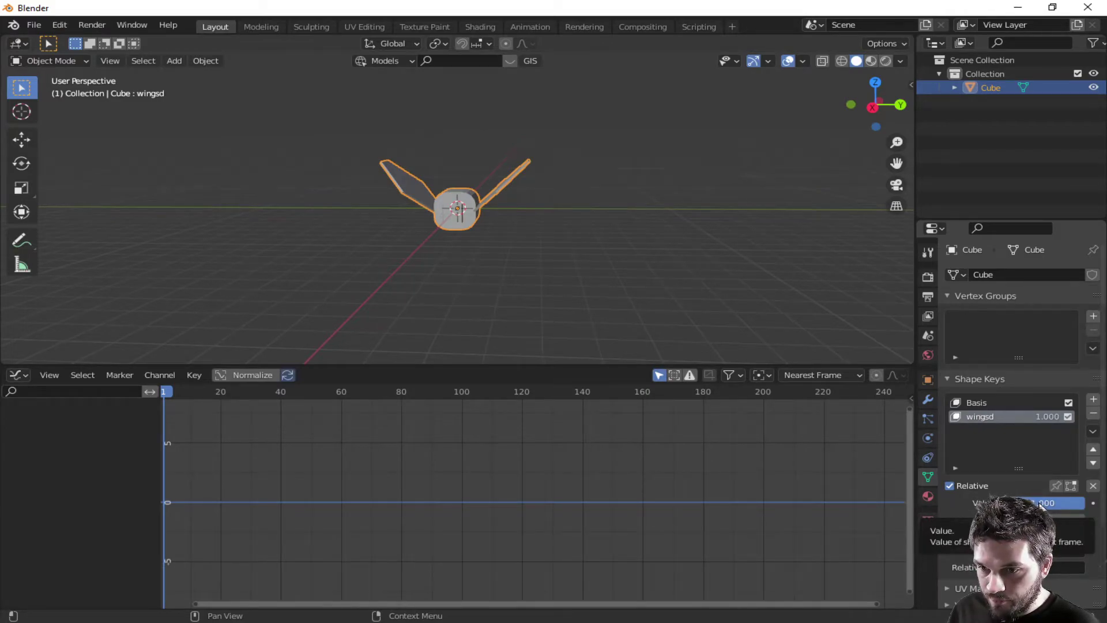
{"action": "key", "text": "i"}
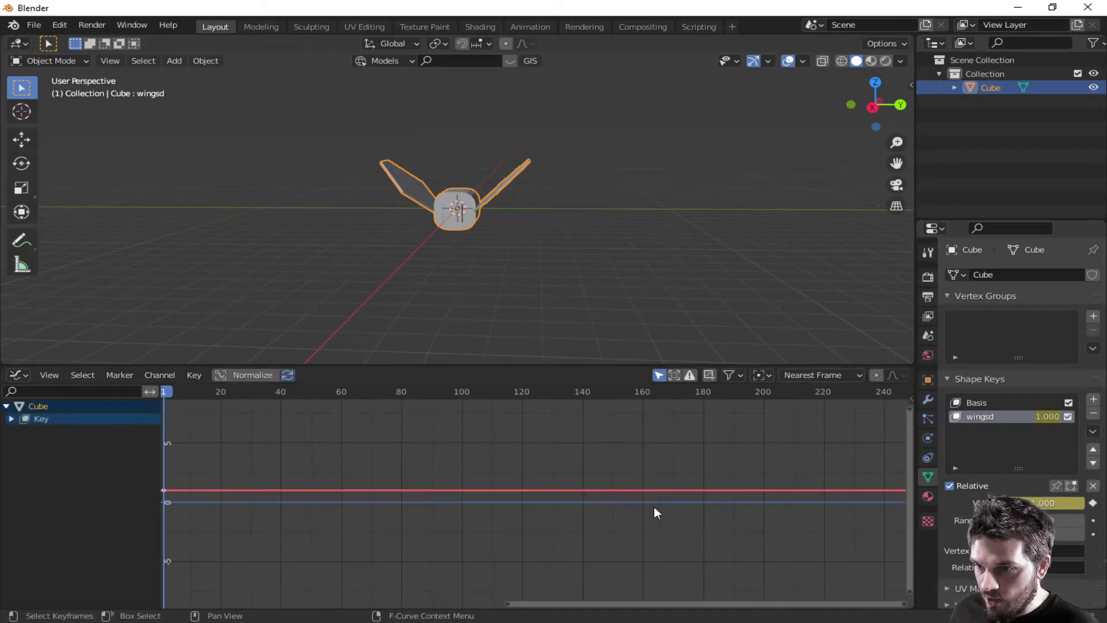
- Add a Noise modifier to the wingsd value curve and set its scale to 2.3 and strength to 8.4
{"action": "key", "text": "n"}
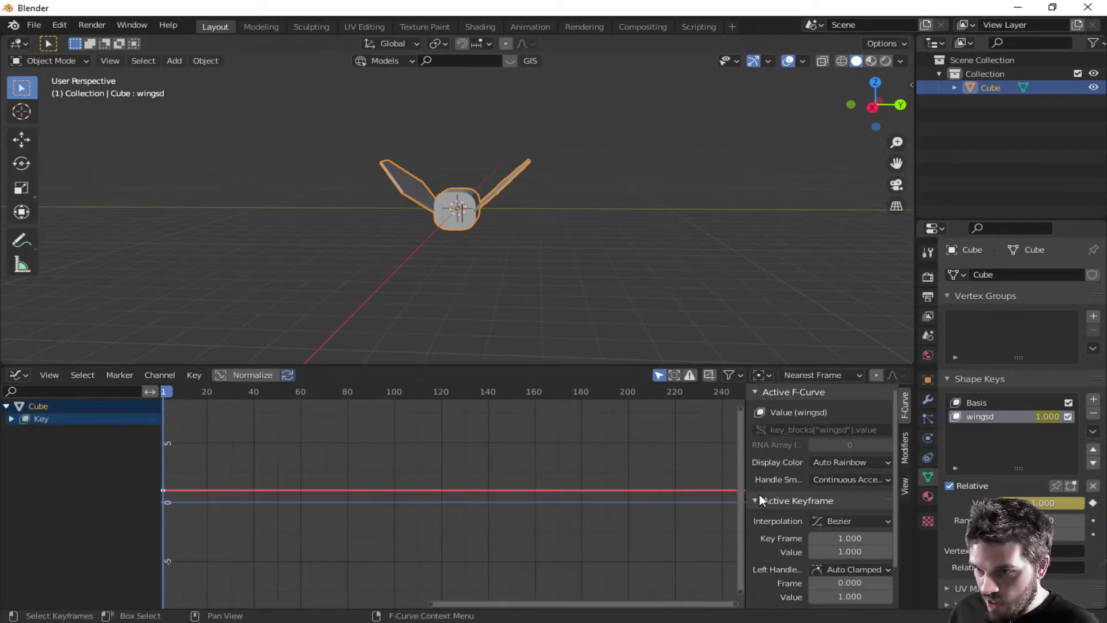
{"action": "left_click", "coordinate": [905, 447]}
{"action": "left_click", "coordinate": [822, 410]}
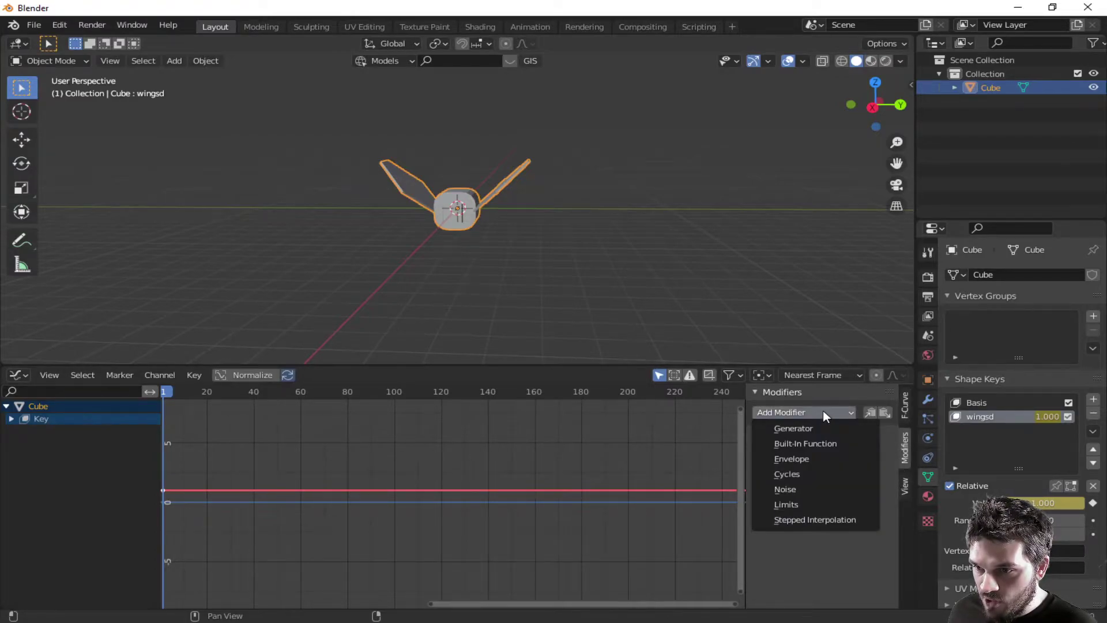
{"action": "left_click", "coordinate": [804, 489]}
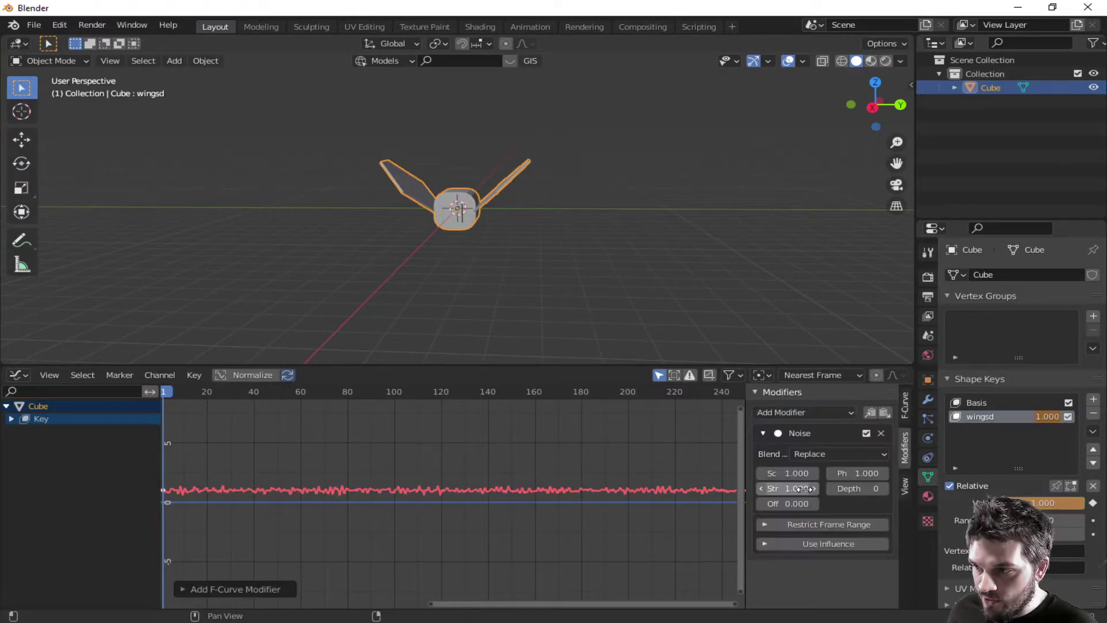
{"action": "left_click_drag", "start_coordinate": [787, 472], "coordinate": [865, 488]}
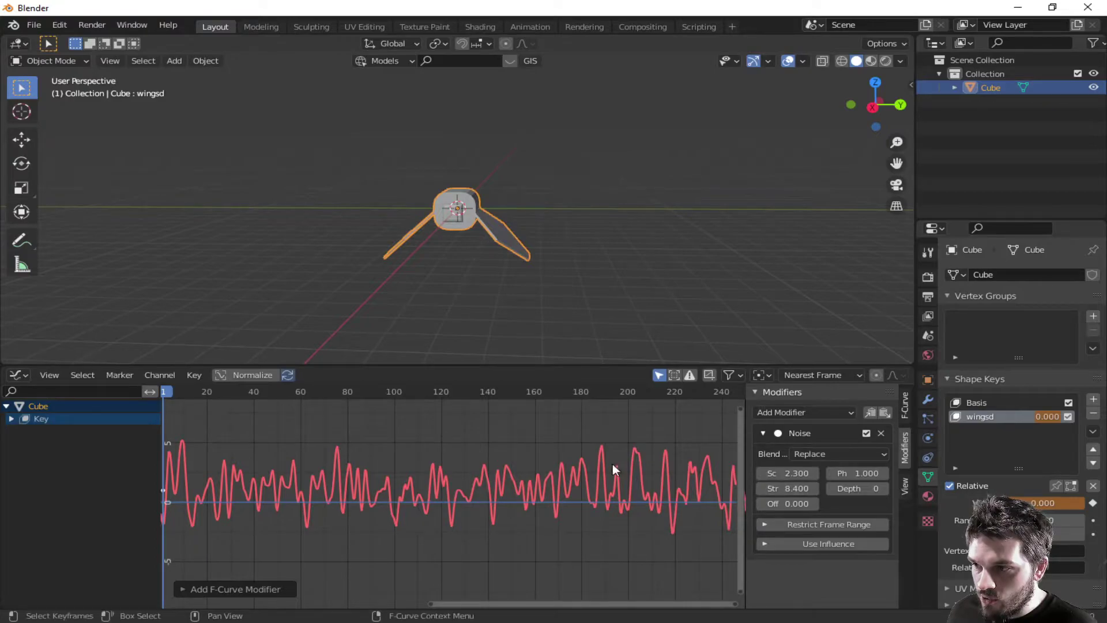
- Move the playhead to frame 75 and rename the winged creature object to moutyh.001
{"action": "left_click_drag", "start_coordinate": [173, 395], "coordinate": [336, 397]}
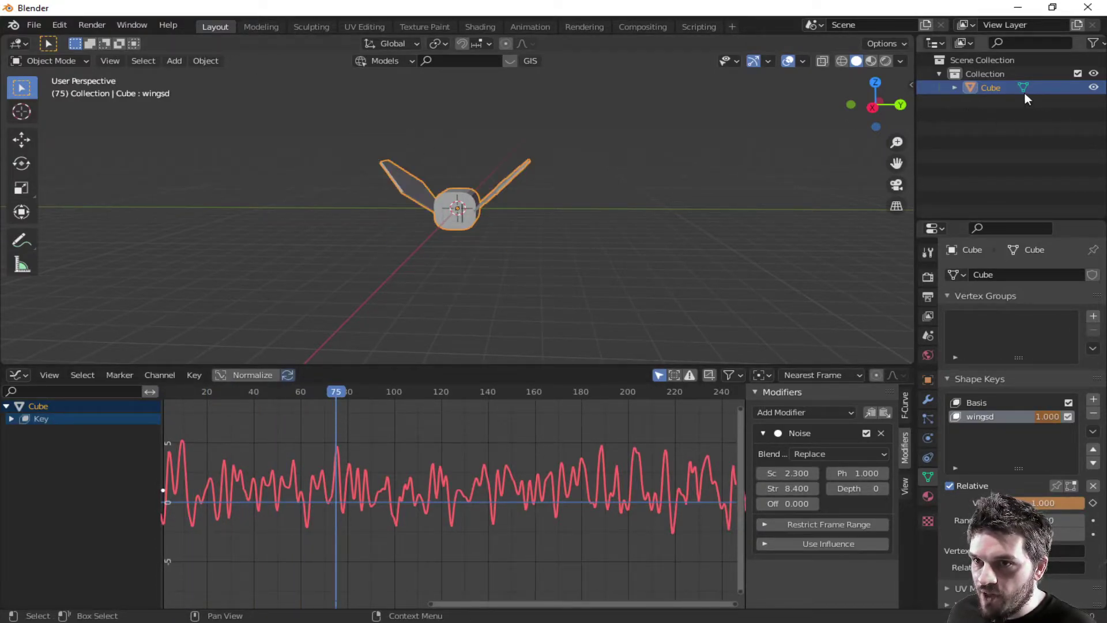
{"action": "double_click", "coordinate": [990, 86]}
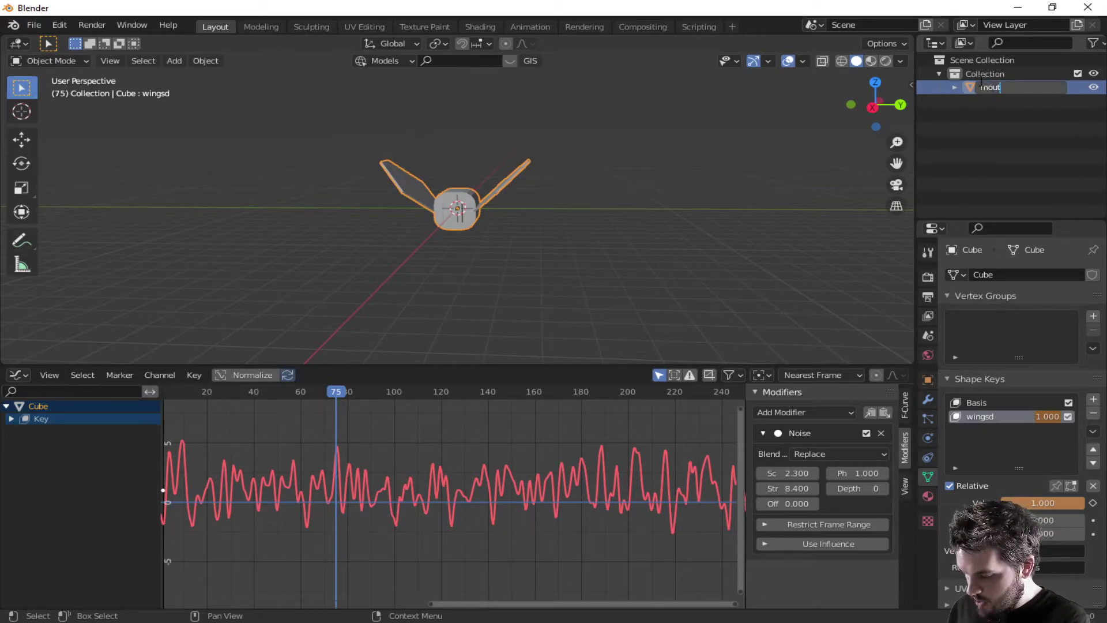
{"action": "type", "text": "moutyh.001"}
{"action": "key", "text": "Return"}
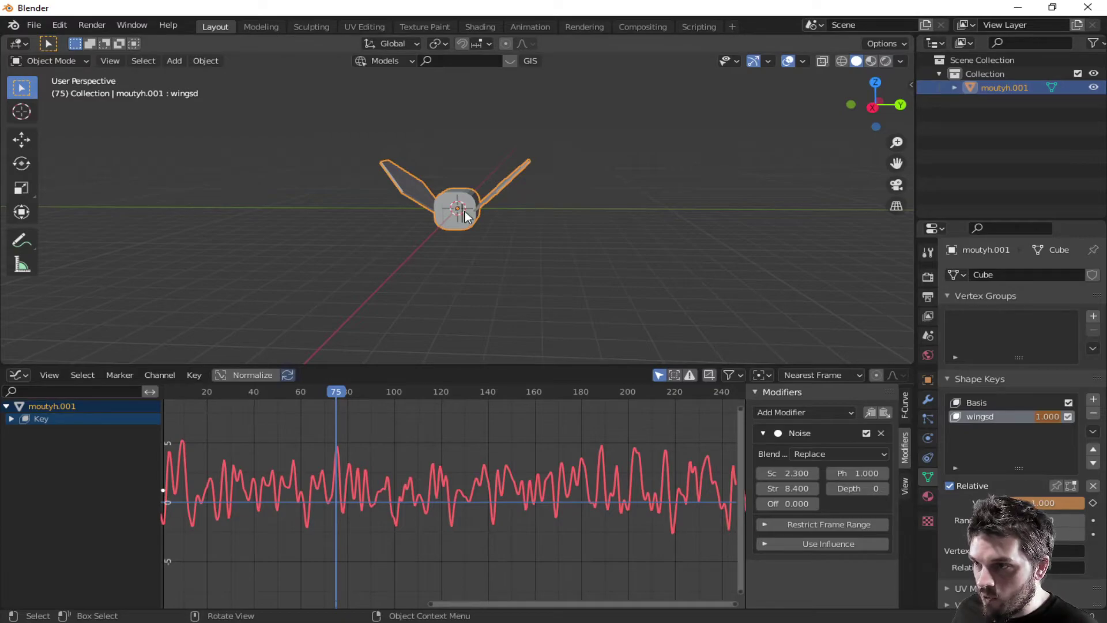
- Duplicate the creature beside and slightly below the original and set the copy's noise offset to 12.3
{"action": "key", "text": "shift+d"}
{"action": "left_click", "coordinate": [586, 247]}
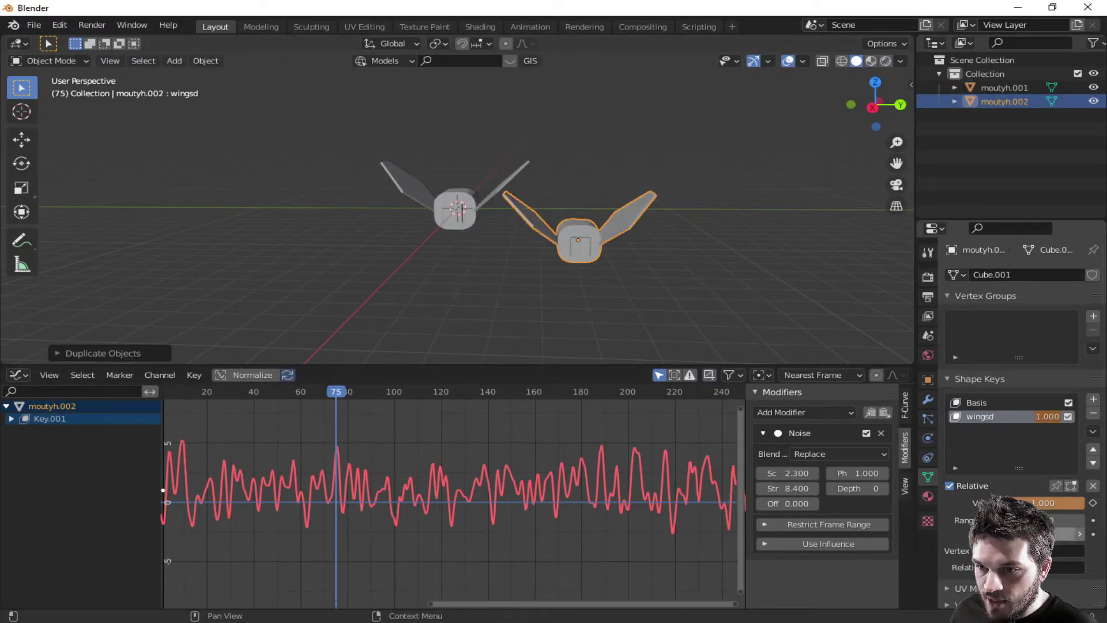
{"action": "left_click_drag", "start_coordinate": [793, 504], "coordinate": [830, 503]}
- Duplicate the second creature upward and change the noise offset of the new copy's wing curve
{"action": "key", "text": "shift+d"}
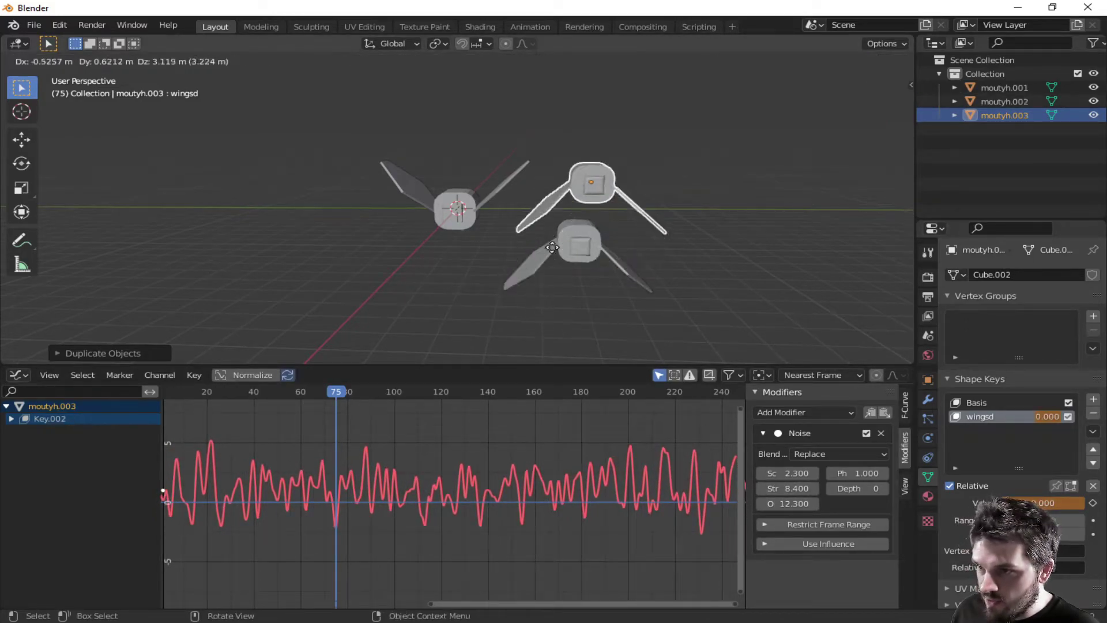
{"action": "left_click", "coordinate": [557, 223]}
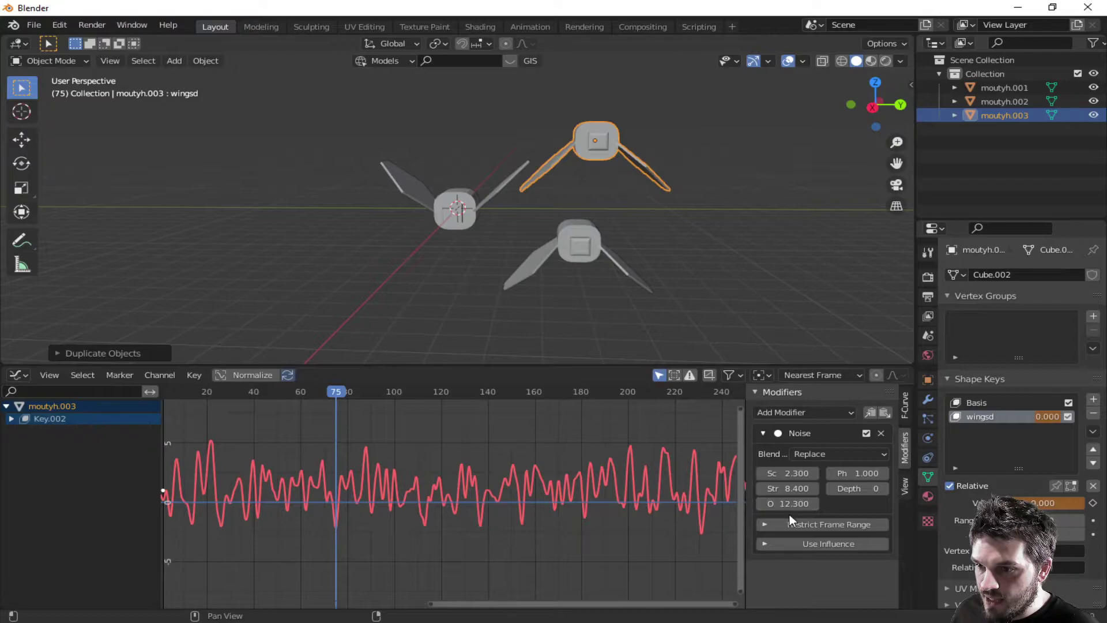
{"action": "mouse_move", "coordinate": [785, 504]}
{"action": "left_mouse_down"}
{"action": "mouse_move", "coordinate": [816, 504]}
{"action": "mouse_move", "coordinate": [785, 508]}
{"action": "left_mouse_up"}
- Make two more copies of the creature on the opposite side of the original, one below it and one above it
{"action": "key", "text": "shift+d"}
{"action": "left_click", "coordinate": [315, 305]}
{"action": "key", "text": "shift+d"}
{"action": "left_click", "coordinate": [403, 126]}
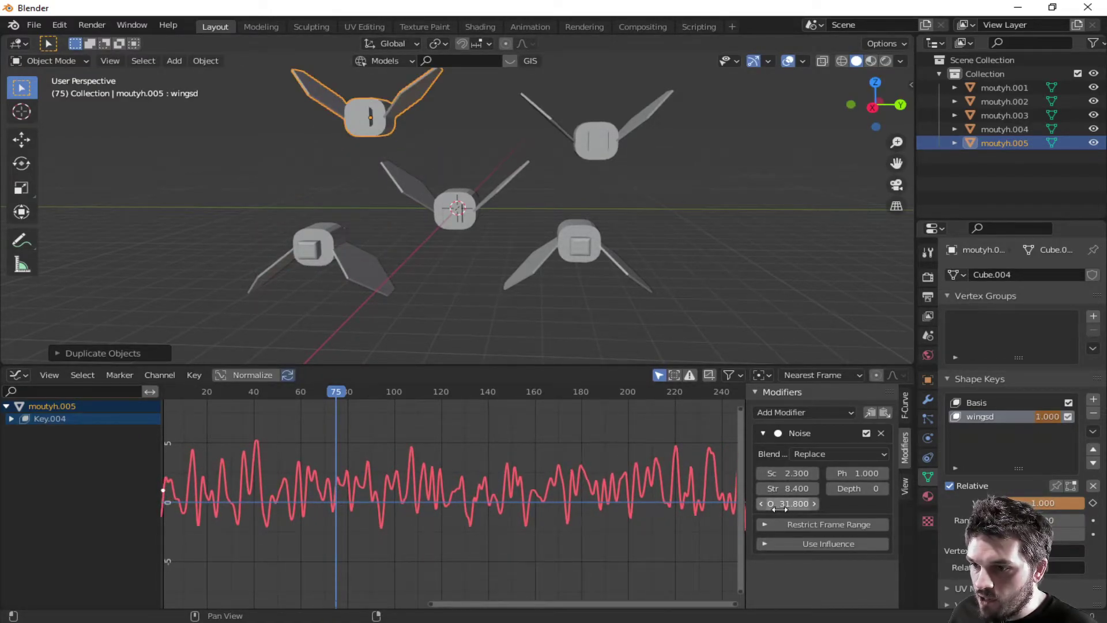
- Create a new collection in the scene and name it bugs
{"action": "right_click", "coordinate": [999, 153]}
{"action": "left_click", "coordinate": [998, 153]}
{"action": "double_click", "coordinate": [989, 154]}
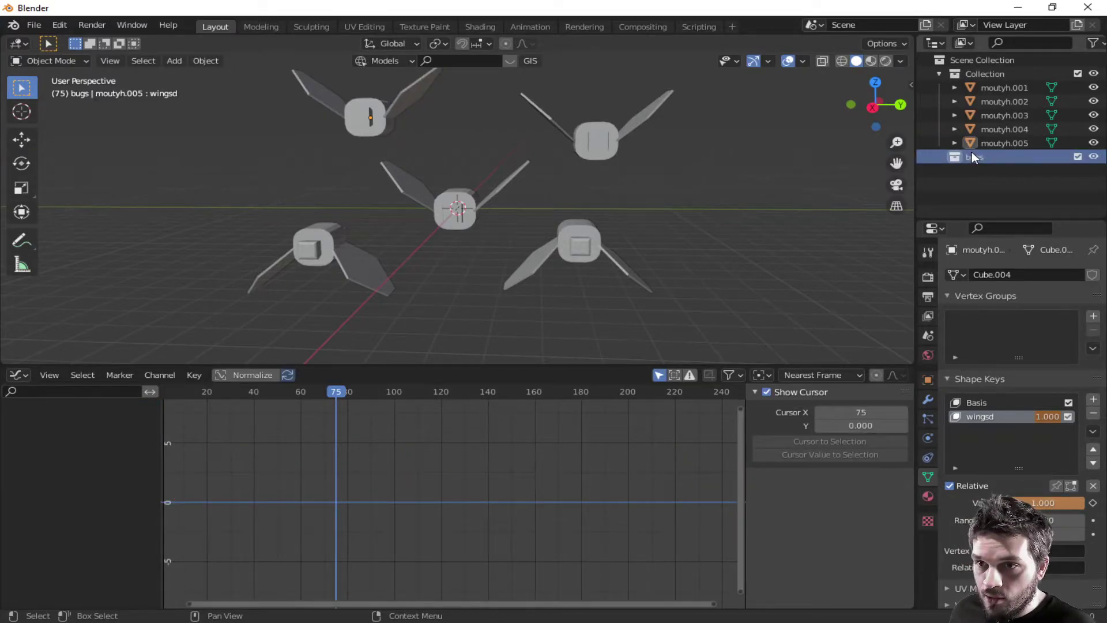
- Put moutyh.001 through moutyh.005 into the bugs collection and make the original Collection active
{"action": "left_click", "coordinate": [1005, 88]}
{"action": "left_click", "coordinate": [1008, 142], "text": "shift"}
{"action": "left_click_drag", "start_coordinate": [1007, 142], "coordinate": [980, 160]}
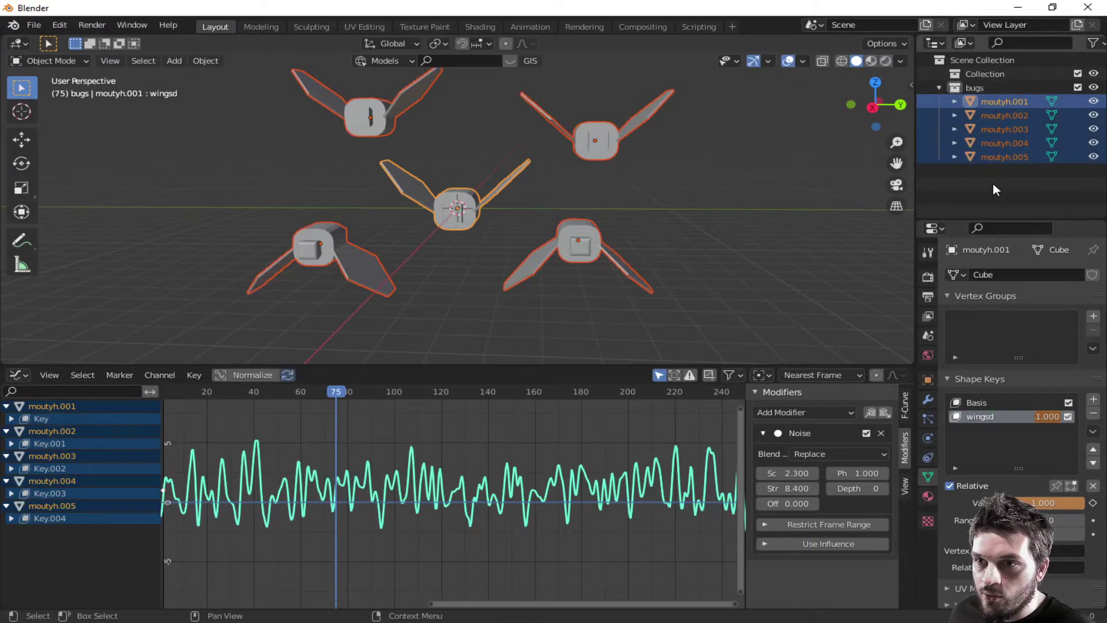
{"action": "left_click", "coordinate": [992, 183]}
{"action": "left_click", "coordinate": [981, 75]}
- Select all five creatures and scale them down together to less than half their size
{"action": "scroll", "coordinate": [660, 224], "scroll_direction": "down", "scroll_amount": 6}
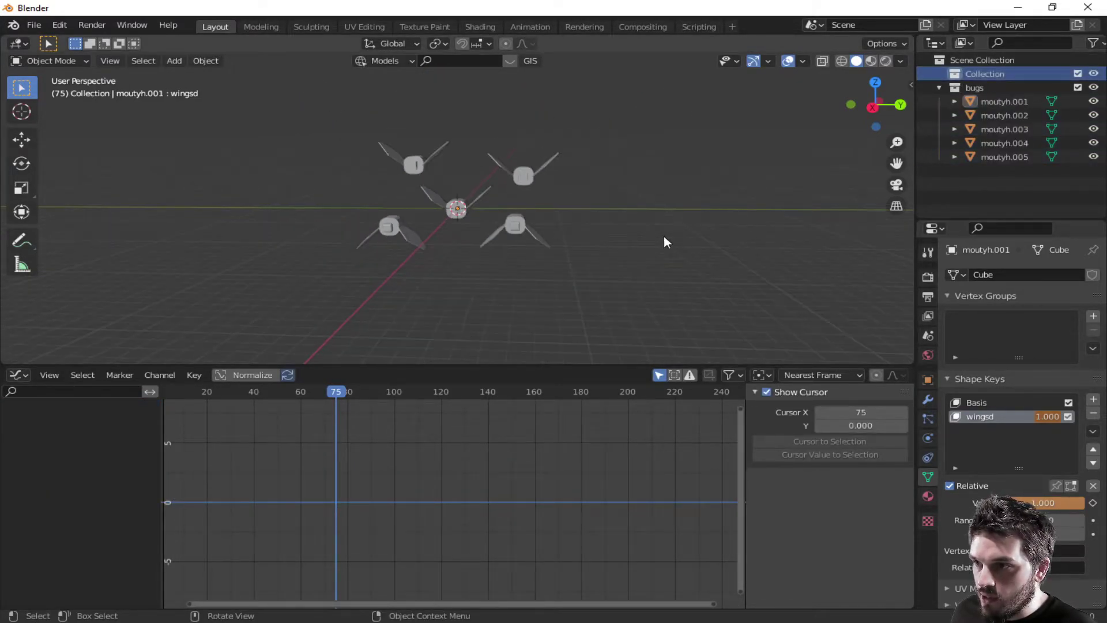
{"action": "key", "text": "a"}
{"action": "key", "text": "s"}
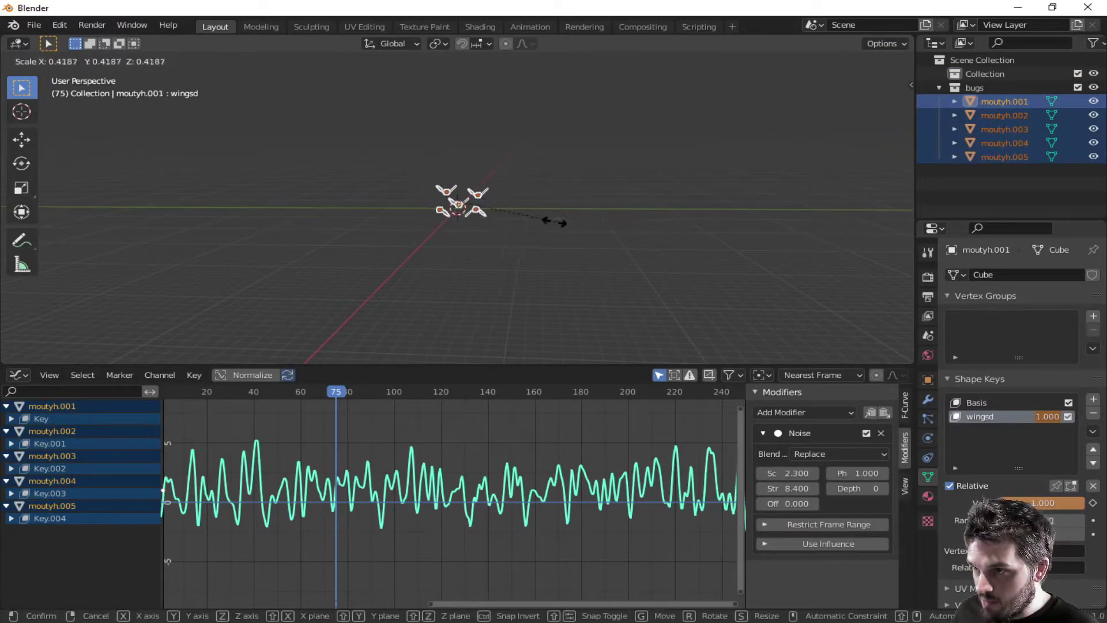
{"action": "left_click", "coordinate": [531, 227]}
- Move the five creatures far away from the origin along the Z axis, out of the visible work area
{"action": "key", "text": "g"}
{"action": "key", "text": "z"}
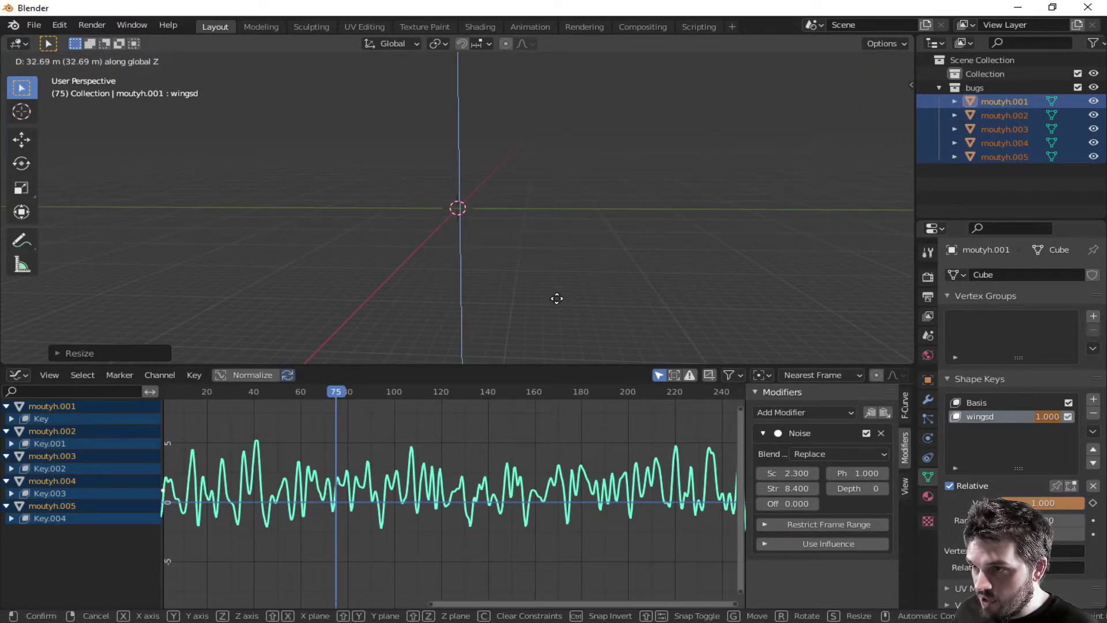
{"action": "left_click", "coordinate": [559, 227]}
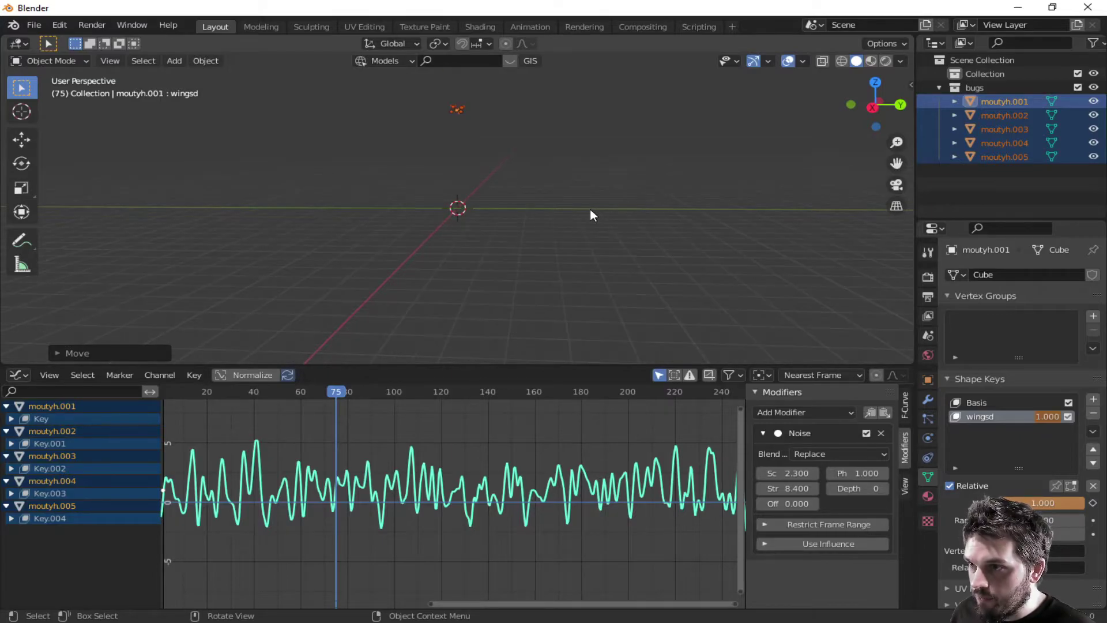
{"action": "key", "text": "g"}
{"action": "key", "text": "z"}
{"action": "left_click", "coordinate": [509, 254]}
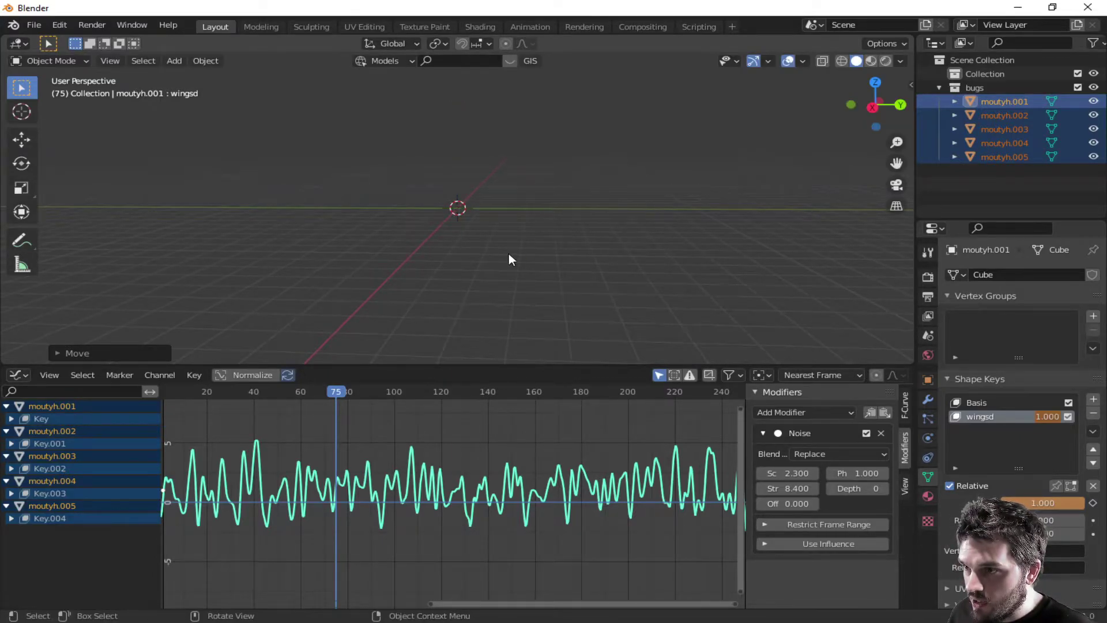
- Add a cube at the origin and flatten it along Z to a scale of about 0.19
{"action": "left_click", "coordinate": [527, 237]}
{"action": "scroll", "coordinate": [525, 231], "scroll_direction": "up", "scroll_amount": 3}
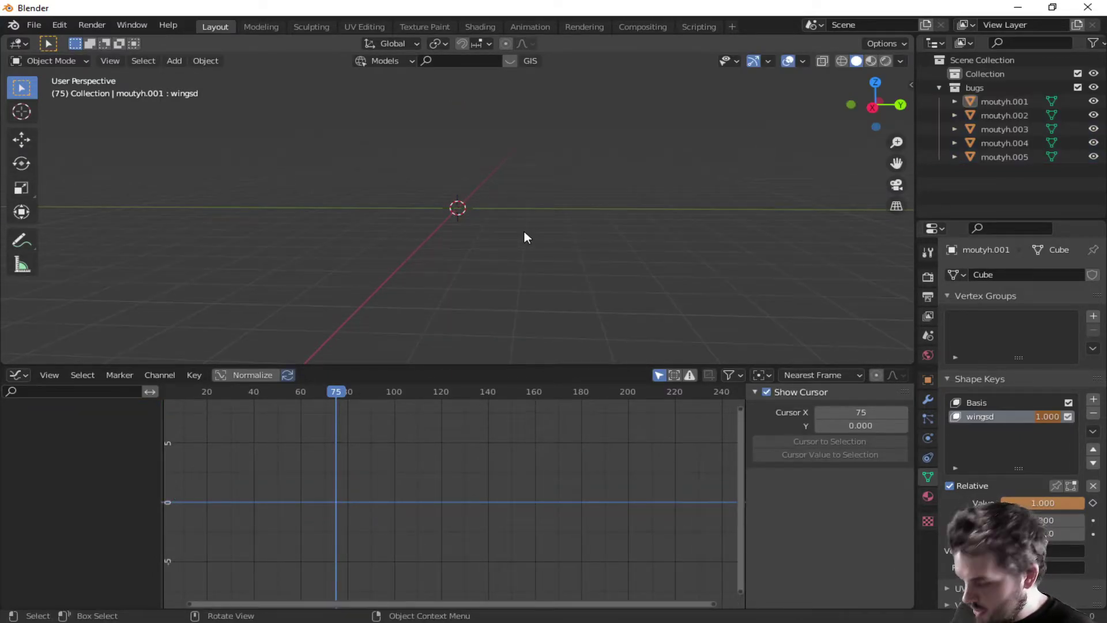
{"action": "key", "text": "shift+a"}
{"action": "mouse_move", "coordinate": [507, 232]}
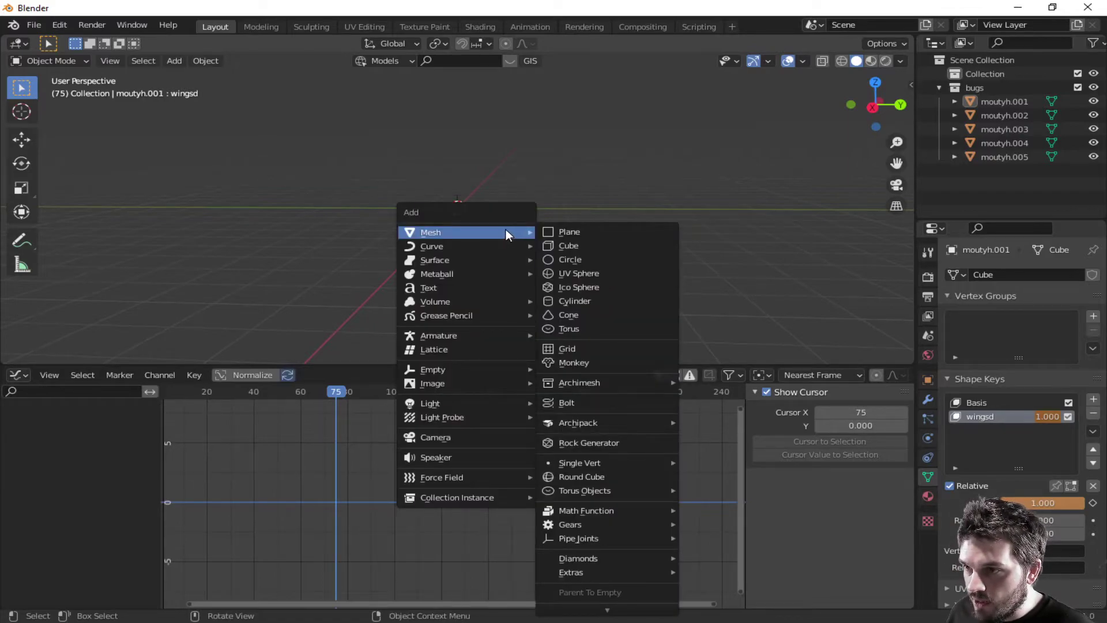
{"action": "left_click", "coordinate": [576, 251]}
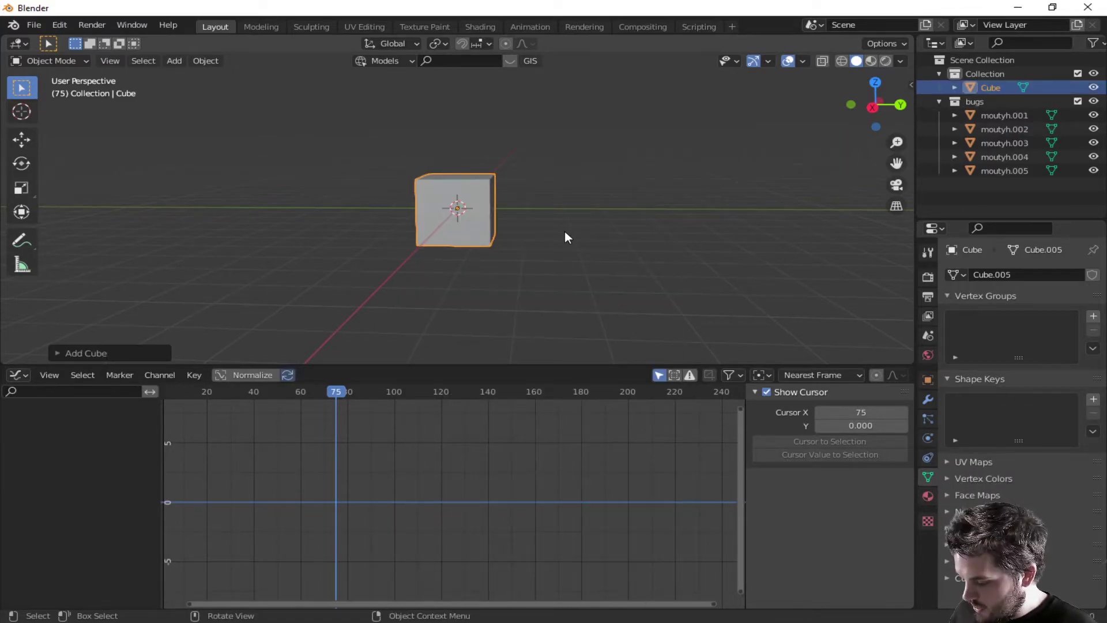
{"action": "key", "text": "s"}
{"action": "key", "text": "z"}
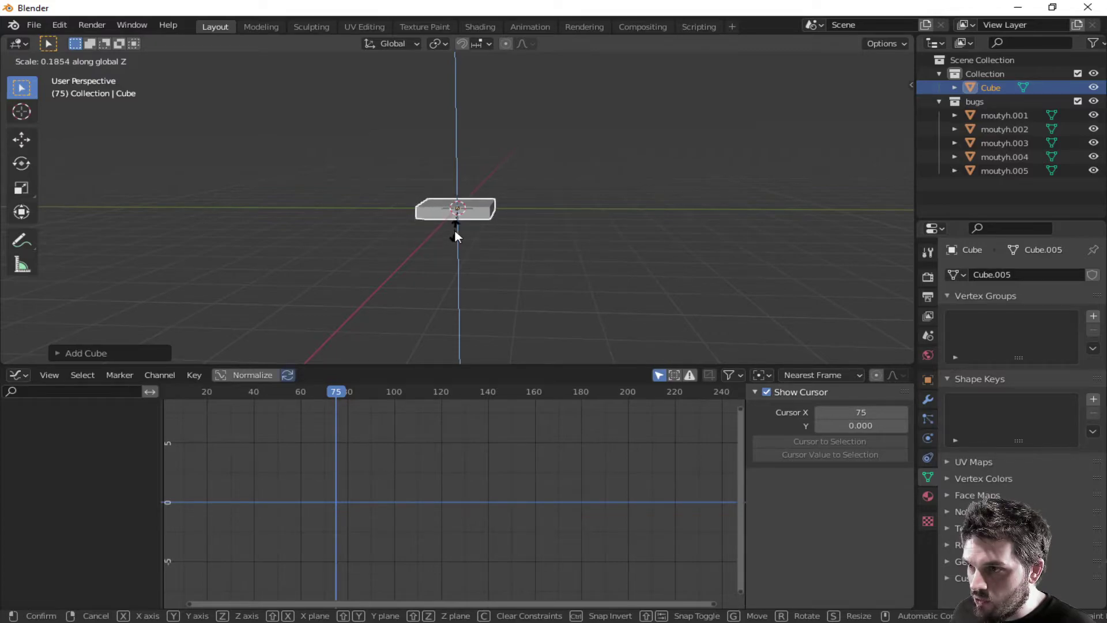
{"action": "left_click", "coordinate": [465, 213]}
- Add an emitter particle system to the flattened cube
{"action": "left_click", "coordinate": [927, 418]}
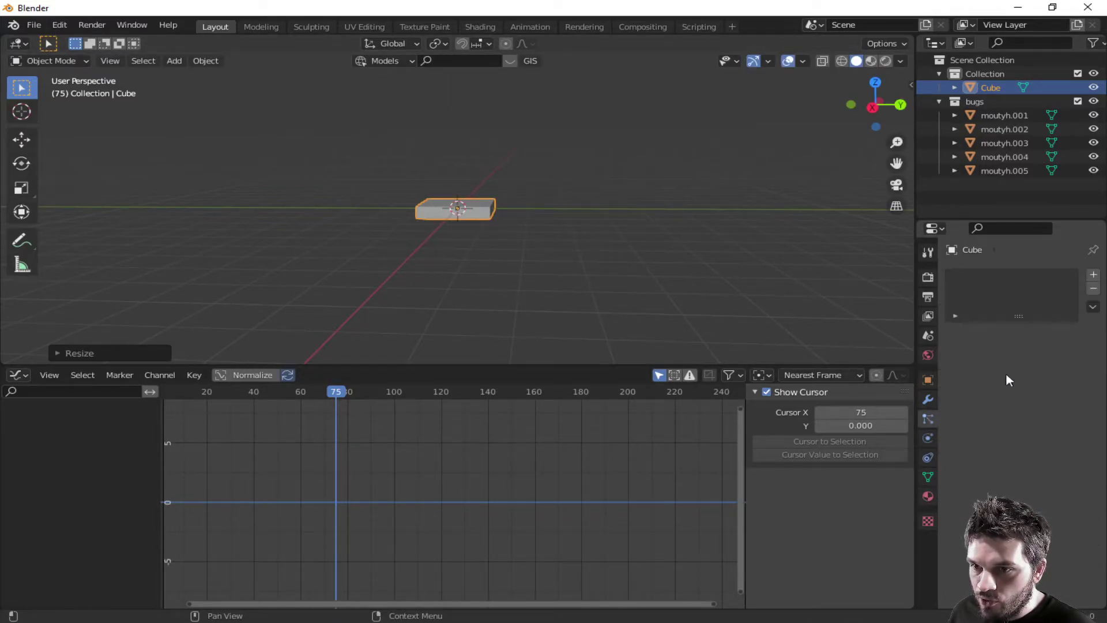
{"action": "left_click", "coordinate": [1093, 274]}
{"action": "scroll", "coordinate": [1000, 465], "scroll_direction": "down", "scroll_amount": 4}
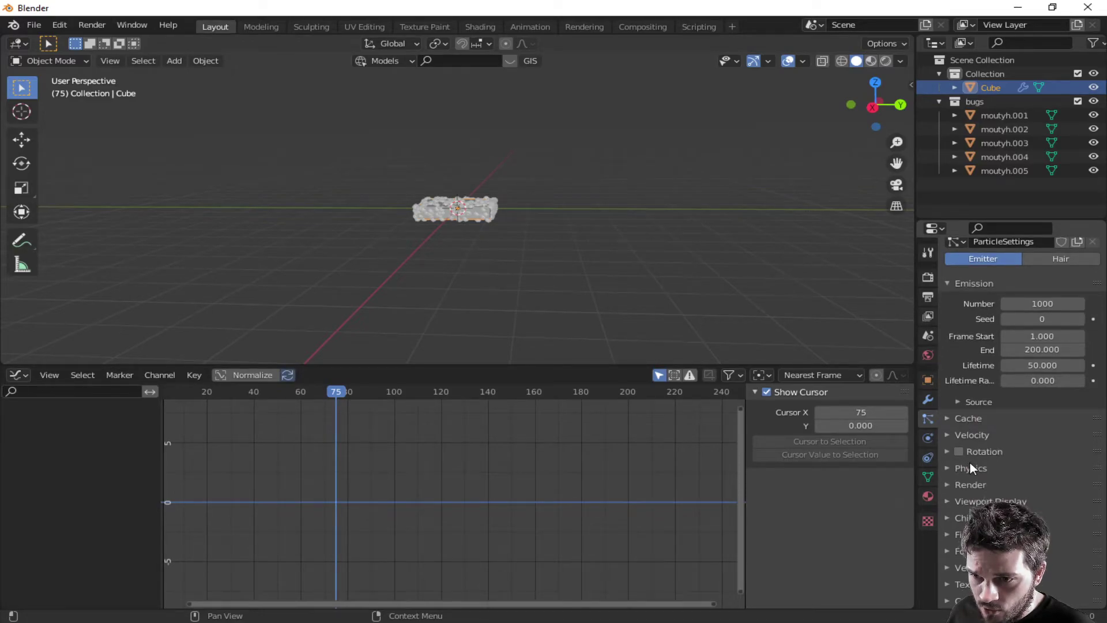
- Render the particles as a Collection and use bugs as the instance collection
{"action": "left_click", "coordinate": [957, 484]}
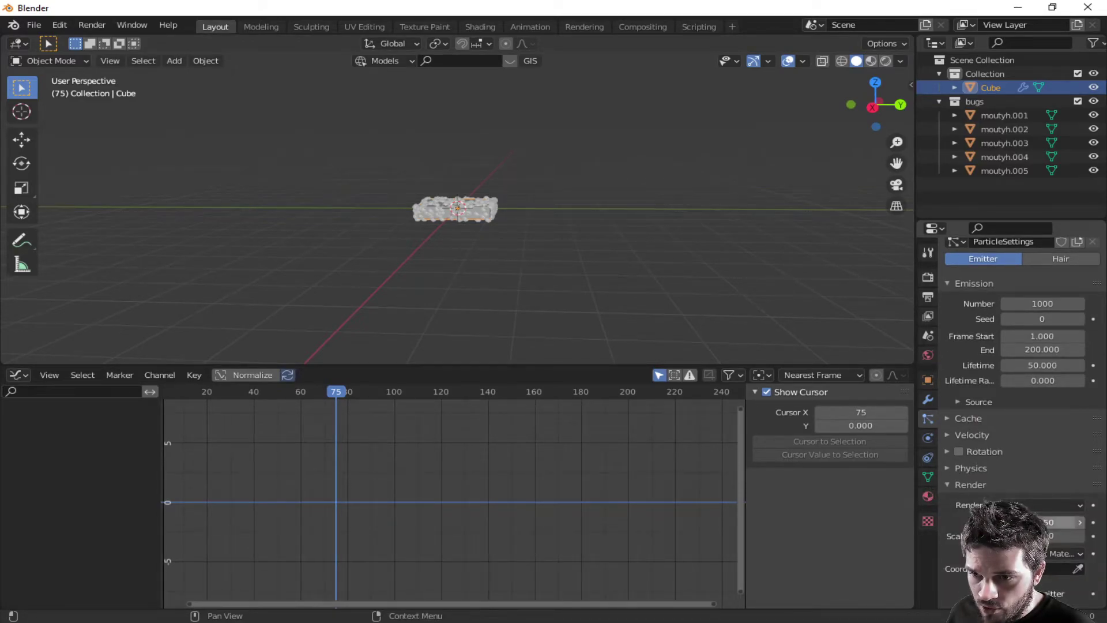
{"action": "scroll", "coordinate": [957, 484], "scroll_direction": "down", "scroll_amount": 2}
{"action": "left_click", "coordinate": [1042, 449]}
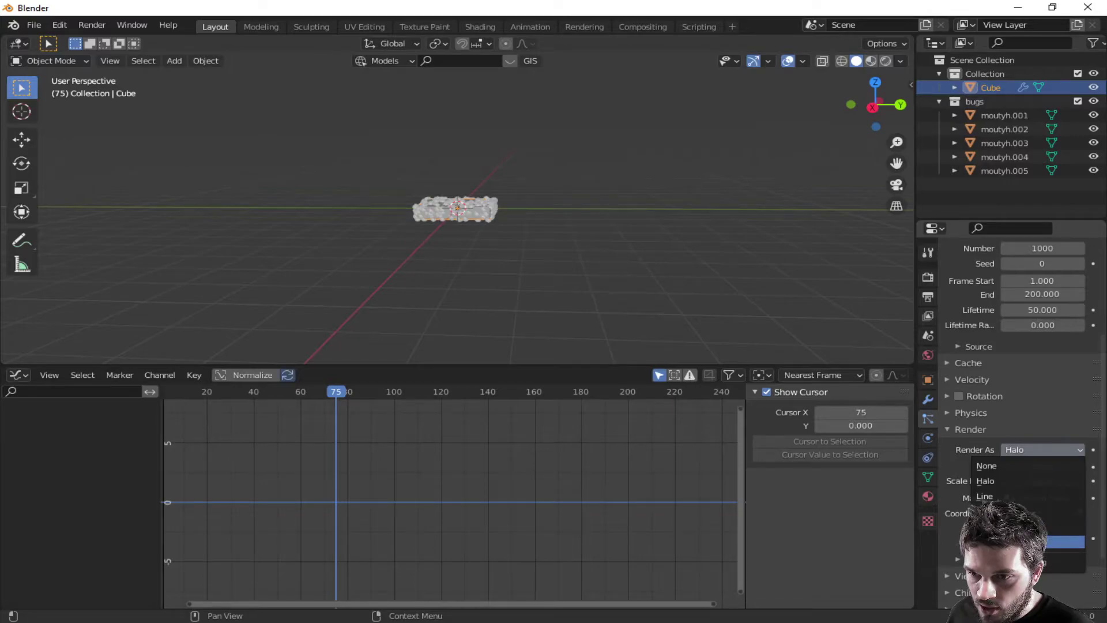
{"action": "left_click", "coordinate": [1054, 526]}
{"action": "scroll", "coordinate": [1041, 474], "scroll_direction": "down", "scroll_amount": 3}
{"action": "left_click", "coordinate": [1039, 469]}
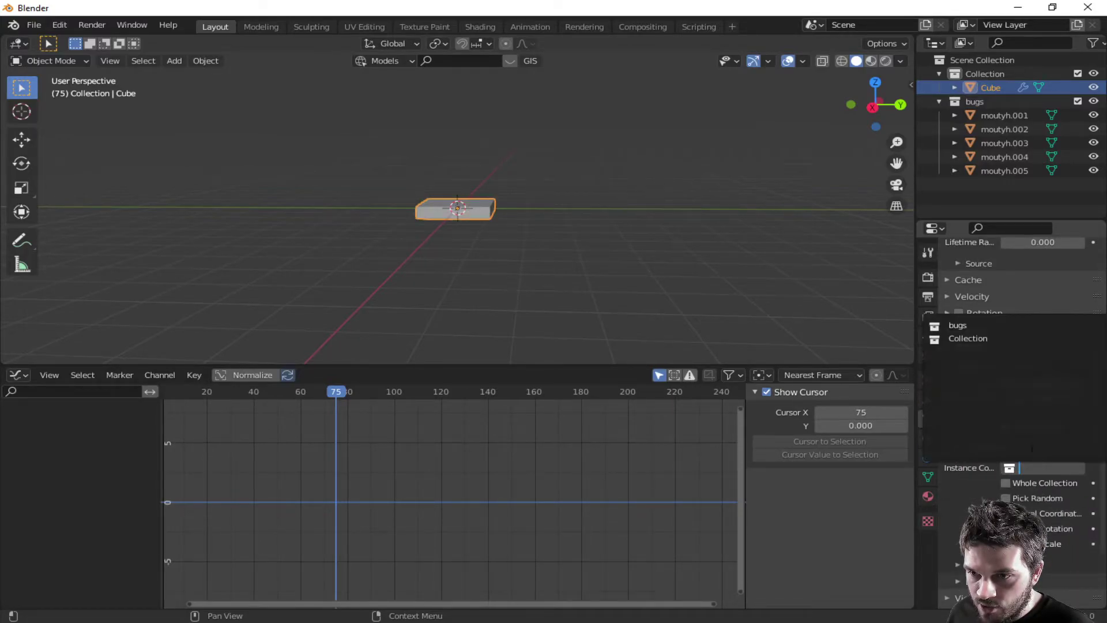
{"action": "left_click", "coordinate": [973, 327]}
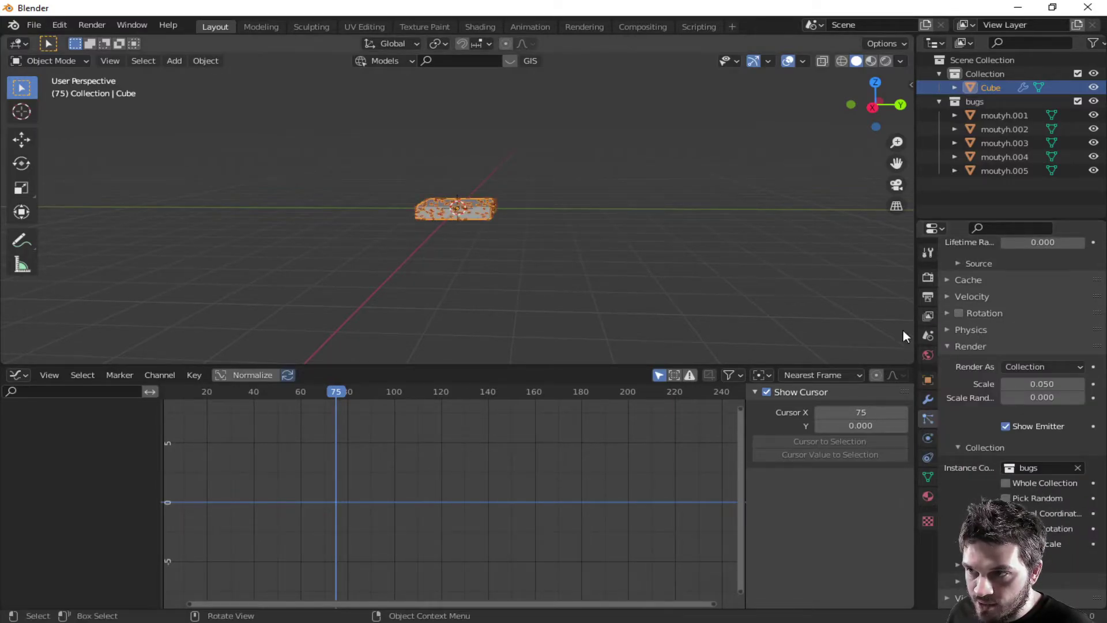
- Set the particle mass to 0.25 kg in the physics settings
{"action": "scroll", "coordinate": [960, 407], "scroll_direction": "up", "scroll_amount": 3}
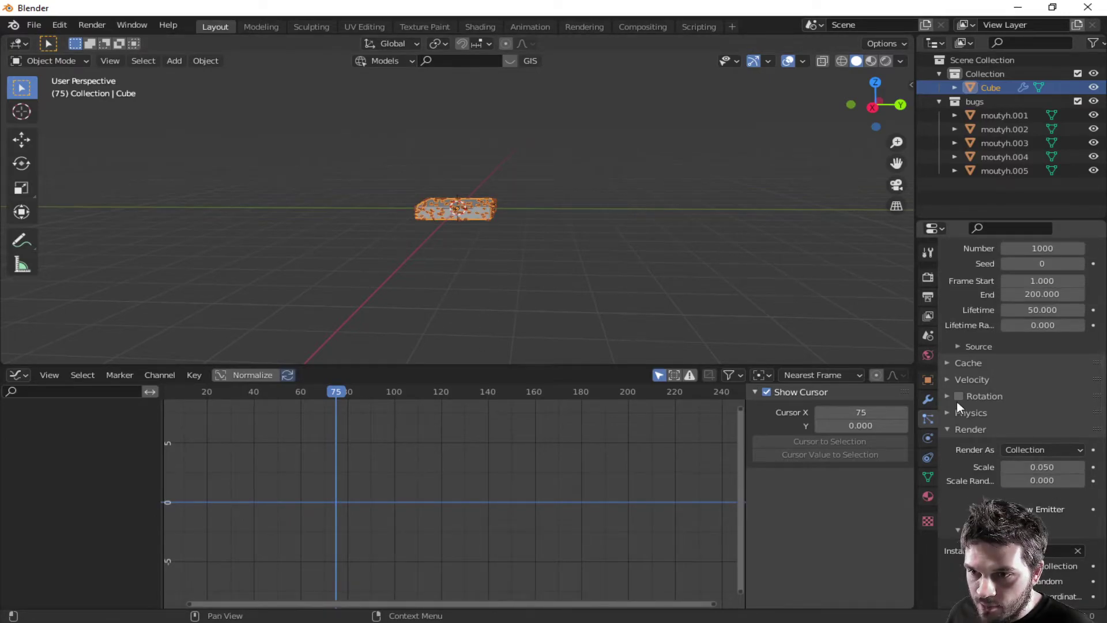
{"action": "left_click", "coordinate": [947, 413]}
{"action": "left_click", "coordinate": [1044, 450]}
{"action": "type", "text": ".25"}
{"action": "key", "text": "Return"}
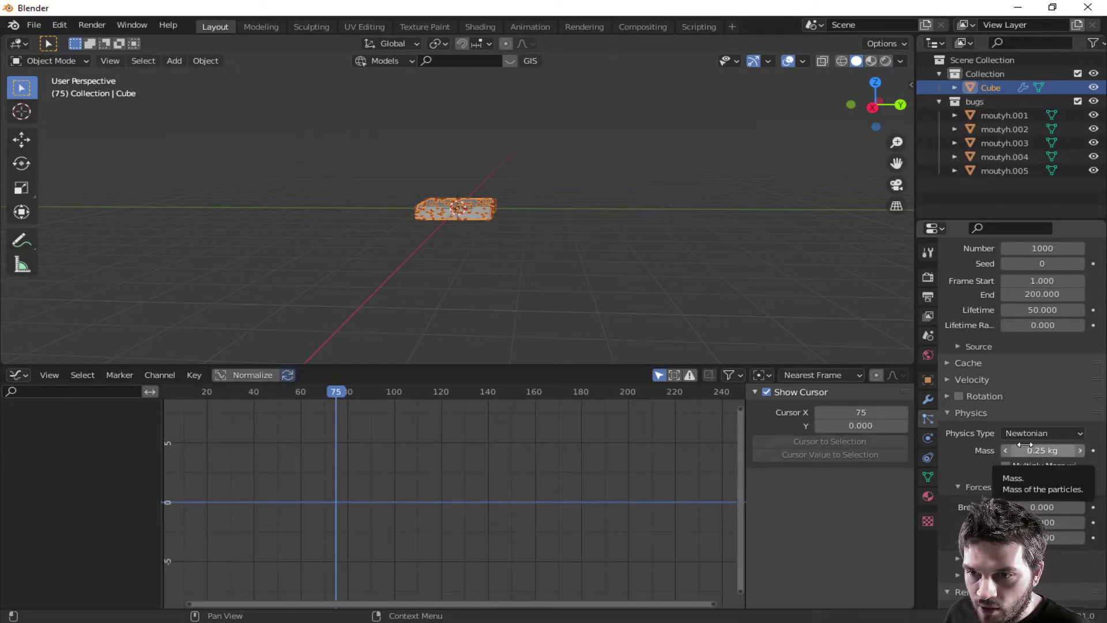
- Change the particle physics type to Boids and expand the boid movement settings
{"action": "left_click", "coordinate": [1050, 435]}
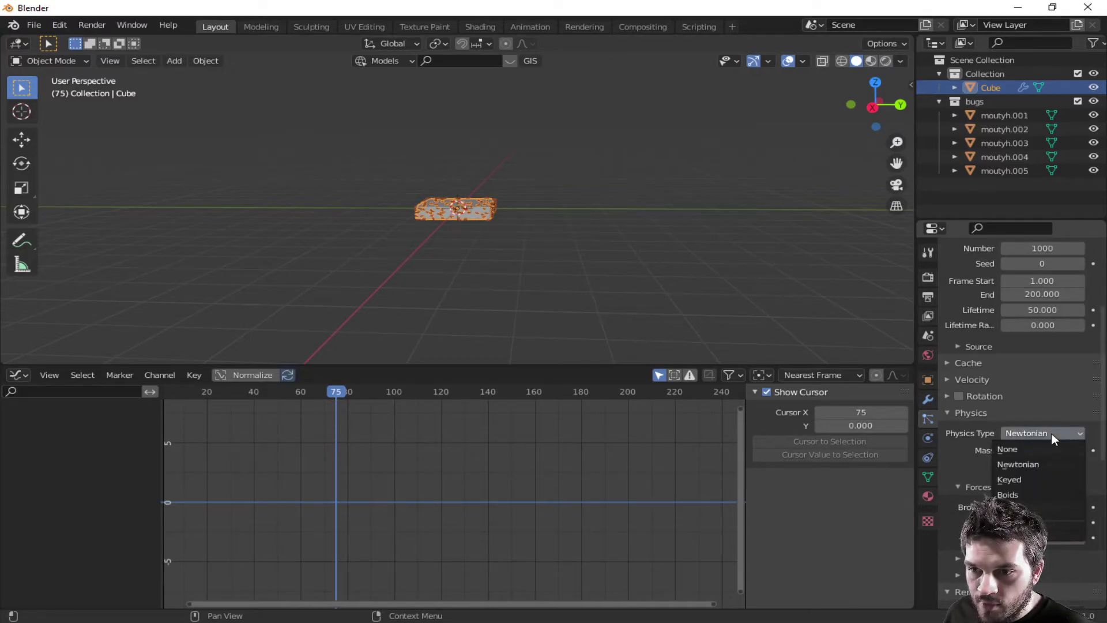
{"action": "left_click", "coordinate": [1022, 494]}
{"action": "scroll", "coordinate": [1023, 488], "scroll_direction": "down", "scroll_amount": 4}
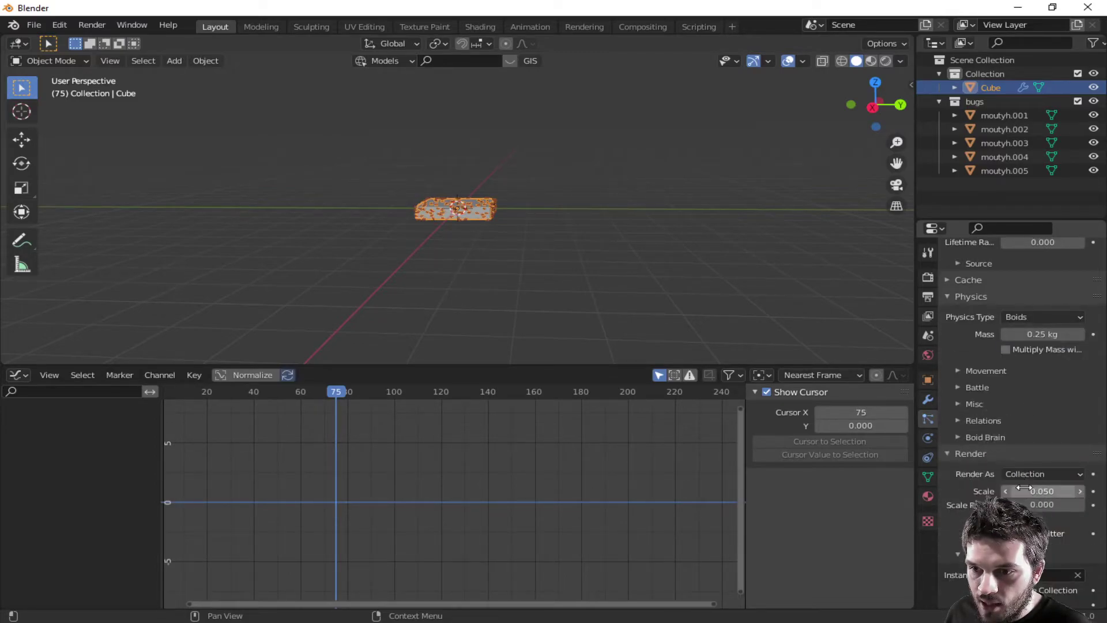
{"action": "scroll", "coordinate": [1025, 490], "scroll_direction": "up", "scroll_amount": 3}
{"action": "left_click", "coordinate": [961, 425]}
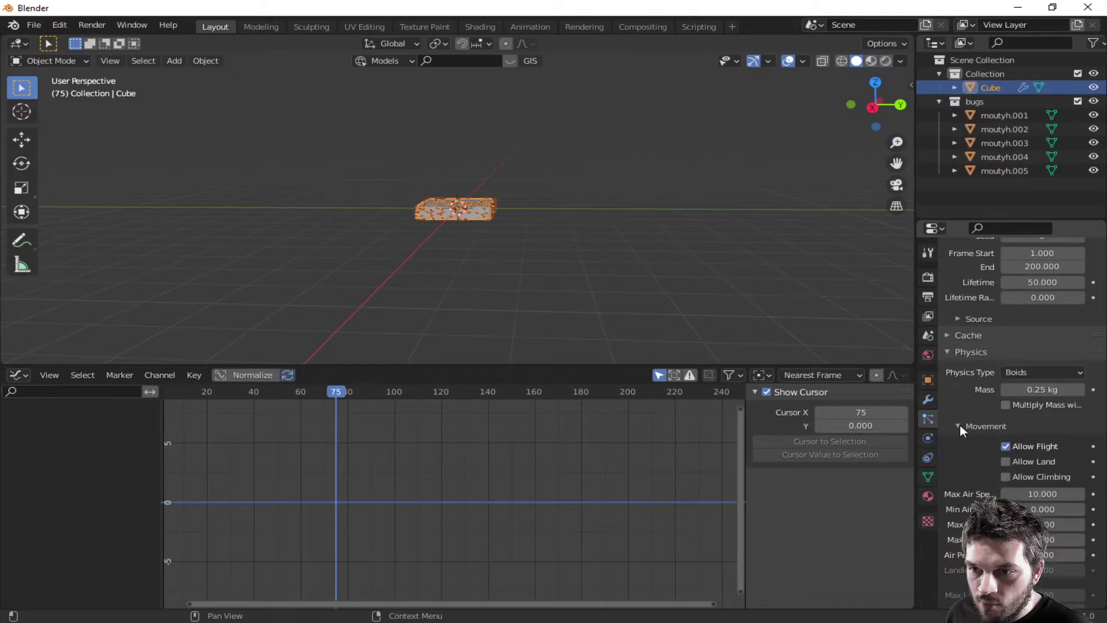
{"action": "scroll", "coordinate": [976, 449], "scroll_direction": "down", "scroll_amount": 3}
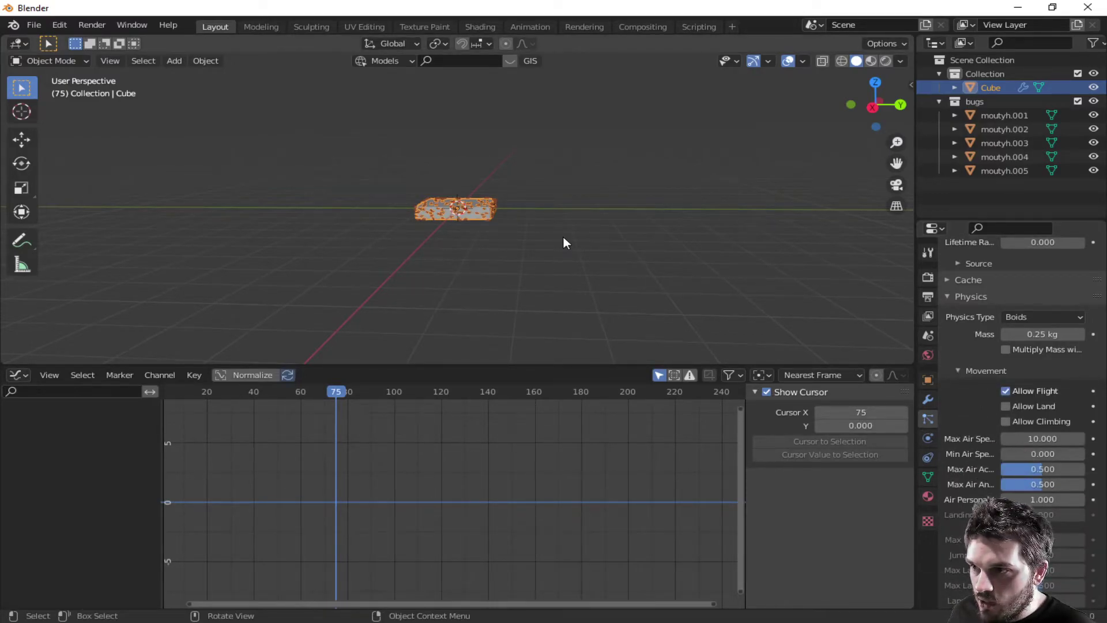
- Play the animation to examine the boid particles around the emitter, with the cube deselected, and stop playback
{"action": "key", "text": "space"}
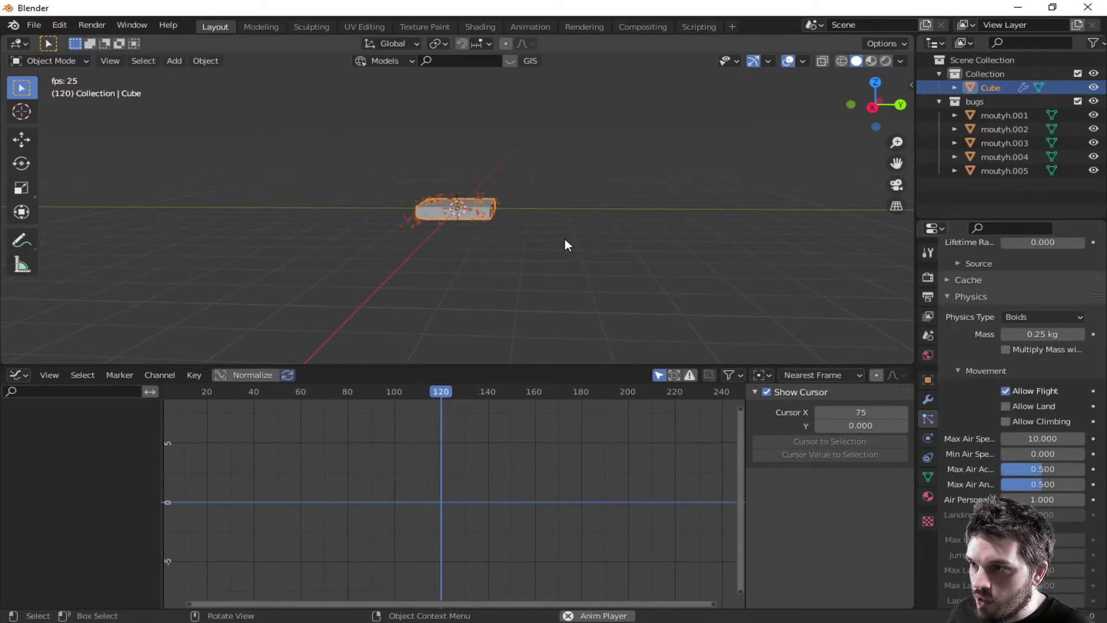
{"action": "scroll", "coordinate": [551, 233], "scroll_direction": "up", "scroll_amount": 5}
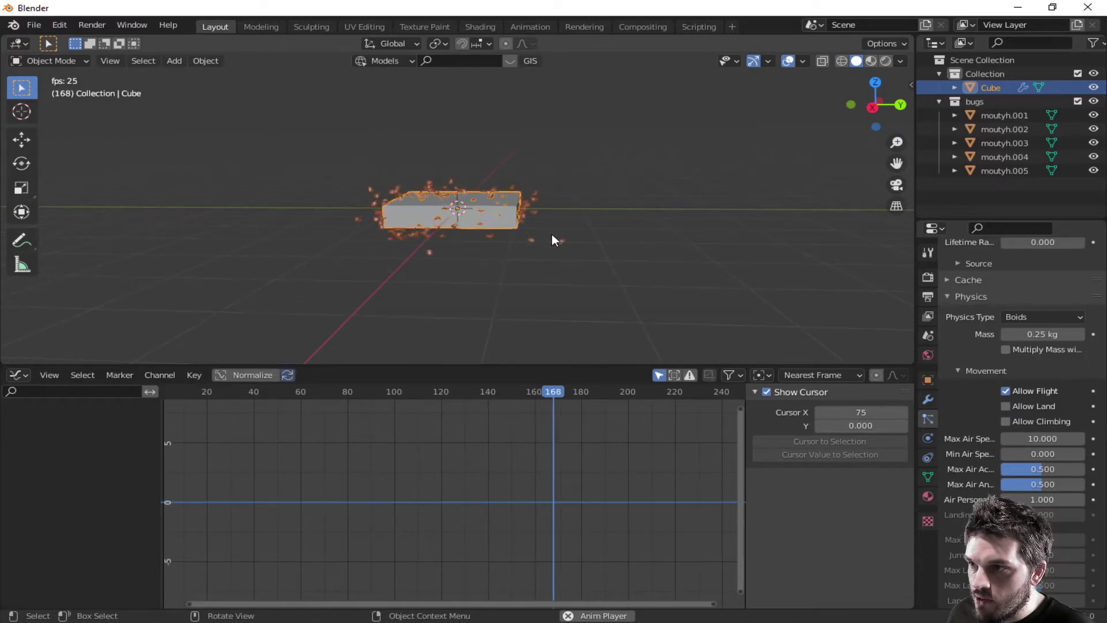
{"action": "left_click", "coordinate": [681, 266]}
{"action": "key", "text": "space"}
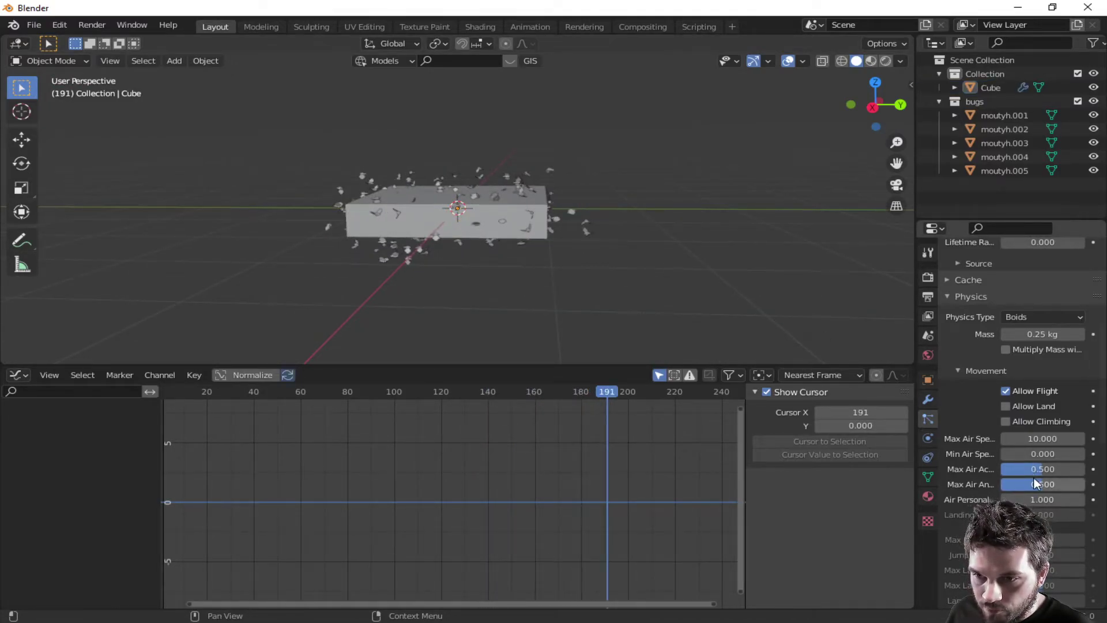
- Set the render scale of the particle instances to 0.5
{"action": "scroll", "coordinate": [1033, 477], "scroll_direction": "down", "scroll_amount": 12}
{"action": "left_click", "coordinate": [1040, 378]}
{"action": "type", "text": "1.0"}
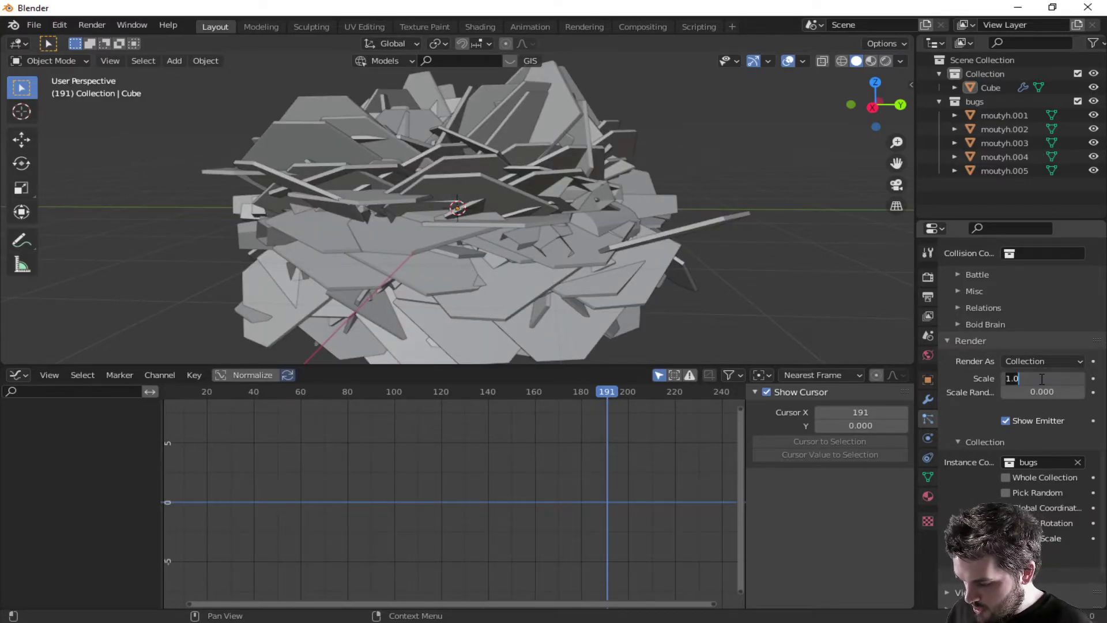
{"action": "key", "text": "Return"}
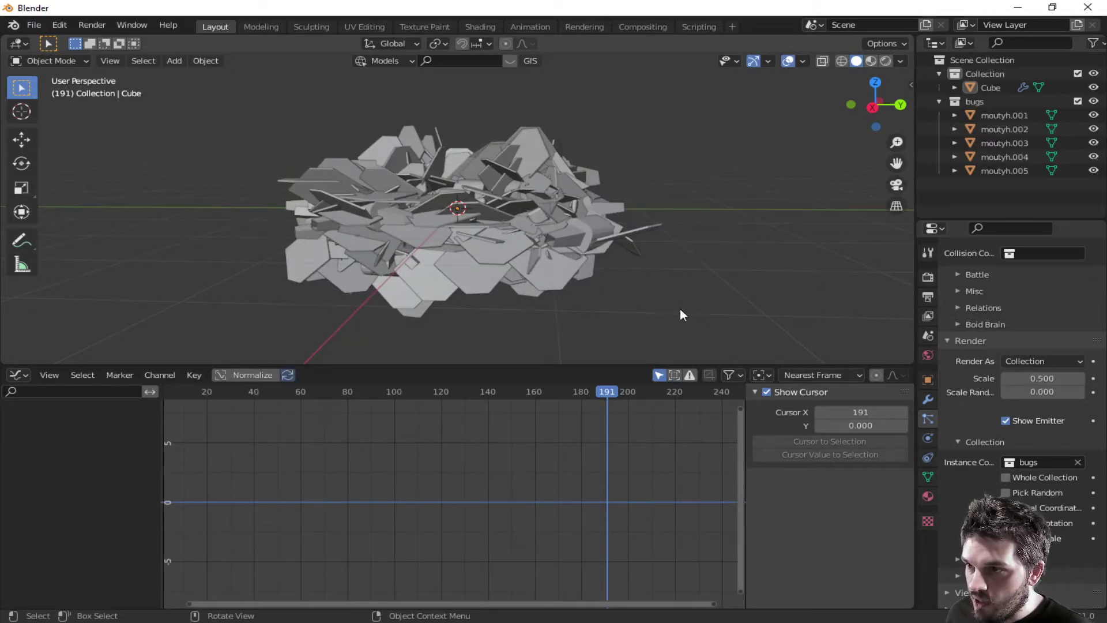
{"action": "scroll", "coordinate": [660, 276], "scroll_direction": "down", "scroll_amount": 4}
{"action": "scroll", "coordinate": [629, 267], "scroll_direction": "up", "scroll_amount": 4}
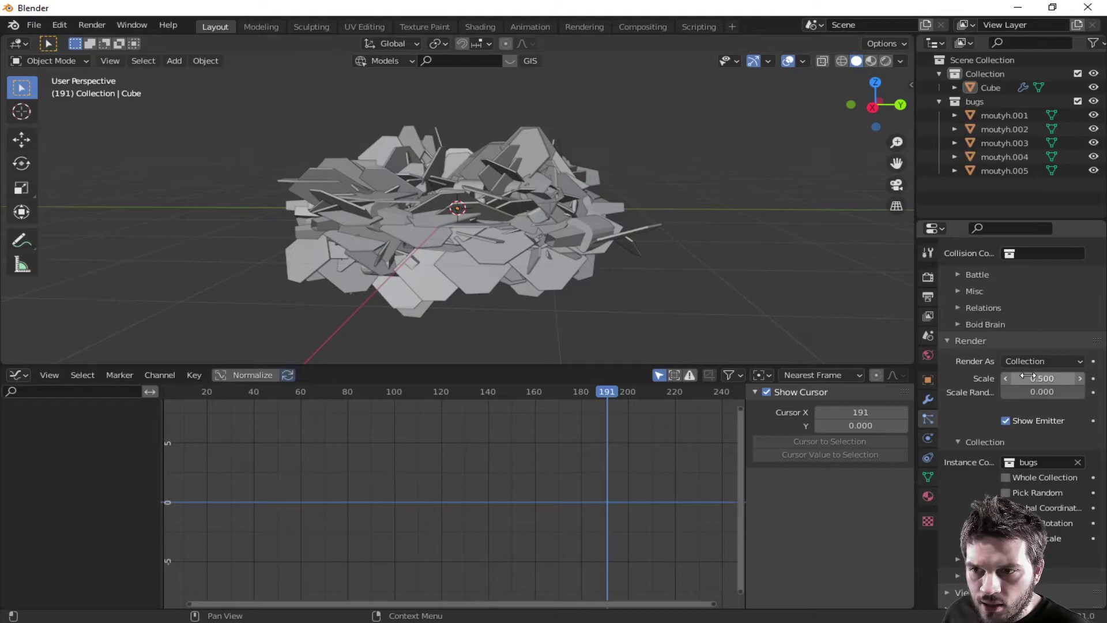
{"action": "scroll", "coordinate": [983, 380], "scroll_direction": "up", "scroll_amount": 6}
{"action": "scroll", "coordinate": [981, 386], "scroll_direction": "up", "scroll_amount": 6}
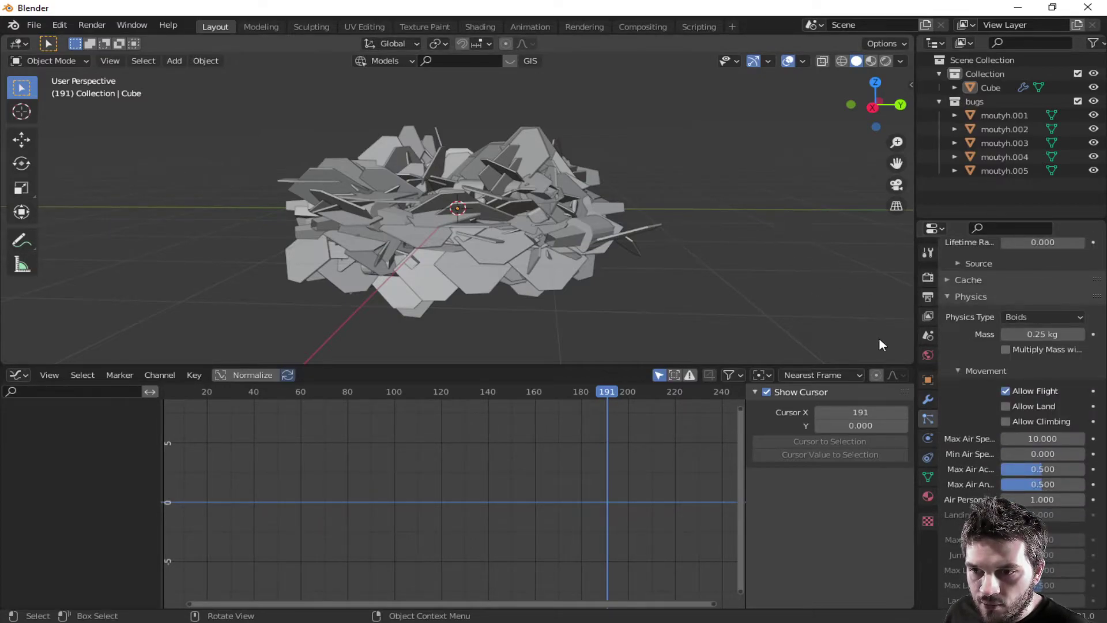
{"action": "scroll", "coordinate": [878, 337], "scroll_direction": "down", "scroll_amount": 3}
{"action": "scroll", "coordinate": [1022, 417], "scroll_direction": "down", "scroll_amount": 3}
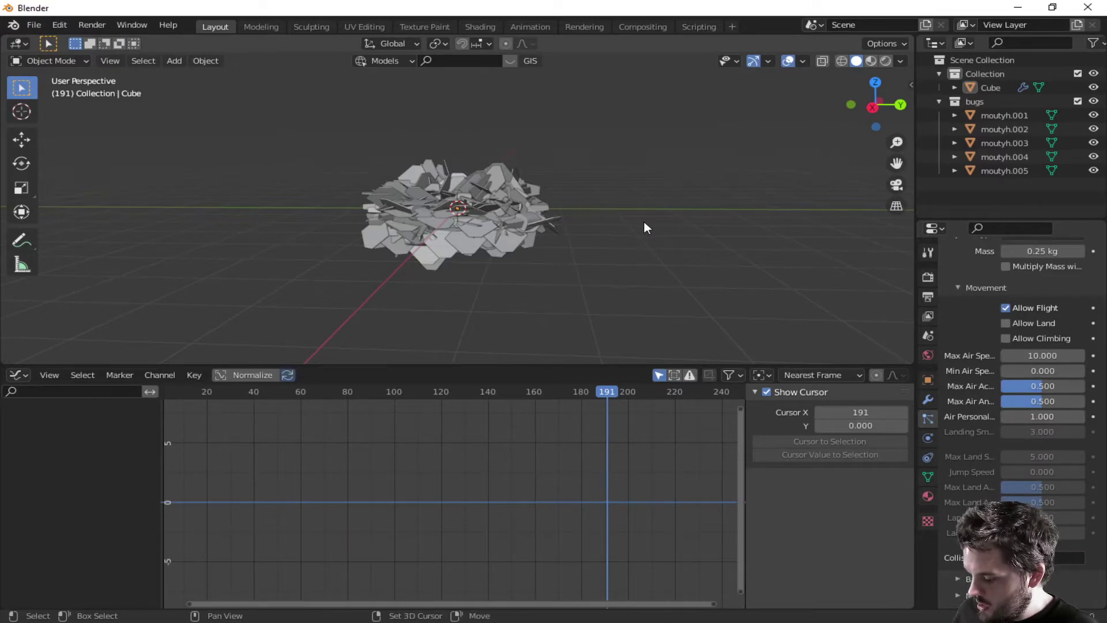
- Add a cone mesh and move it along the Y axis so it stands clear beside the particle emitter
{"action": "key", "text": "shift+a"}
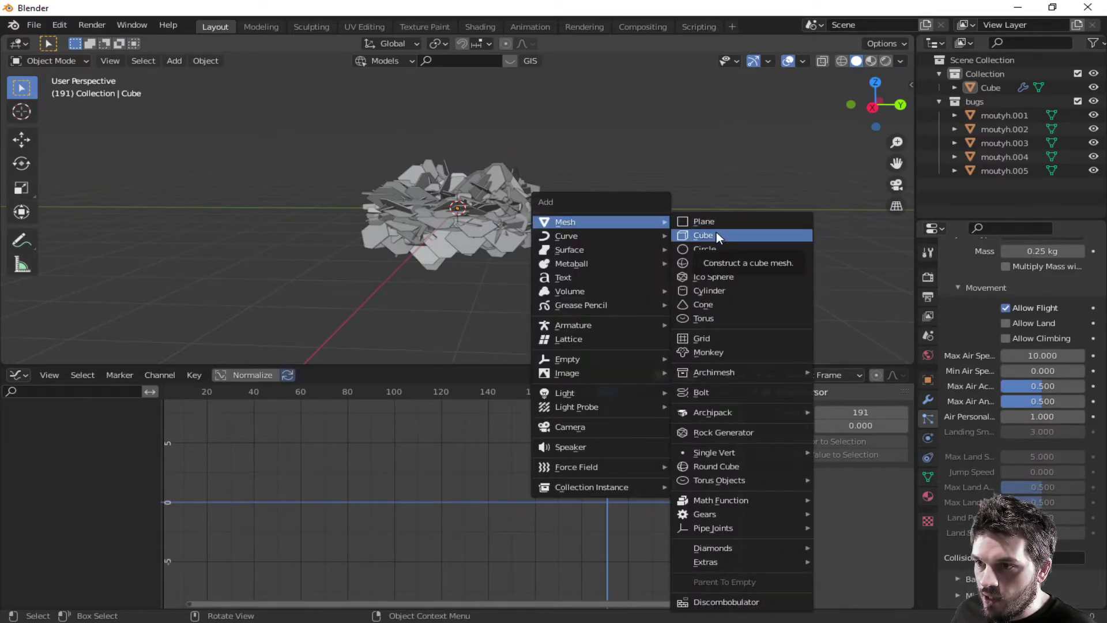
{"action": "left_click", "coordinate": [702, 304]}
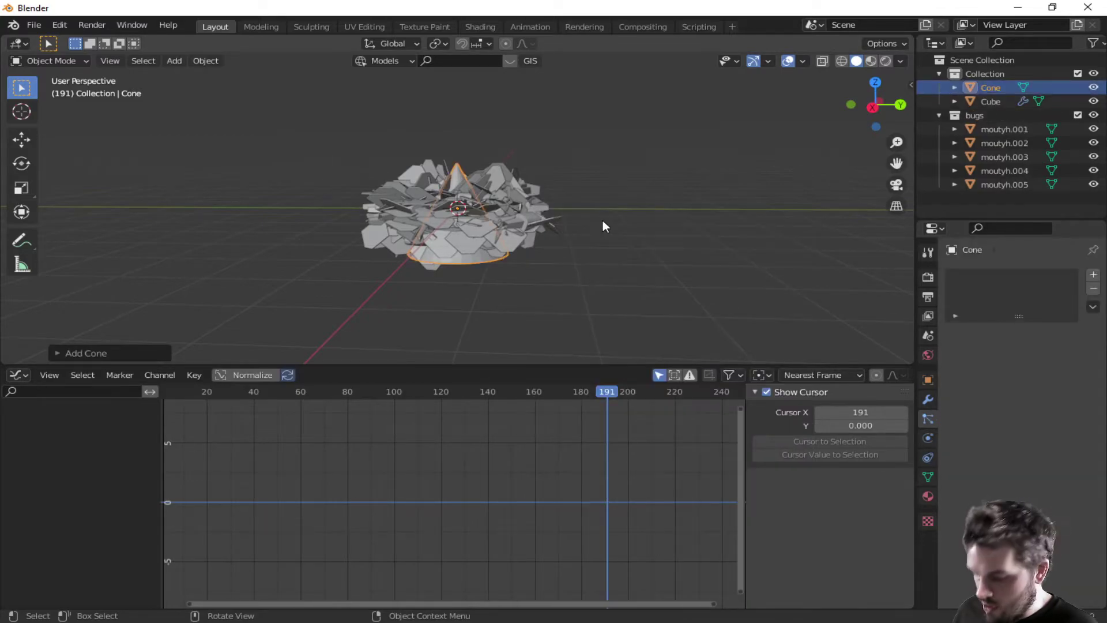
{"action": "key", "text": "g"}
{"action": "key", "text": "y"}
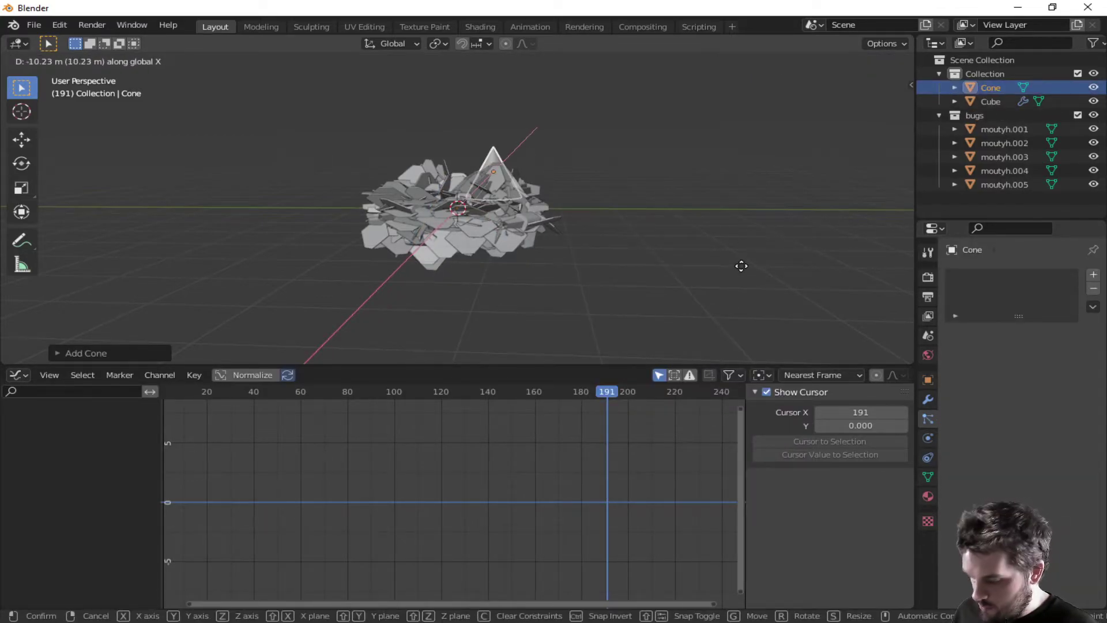
{"action": "left_click", "coordinate": [804, 276]}
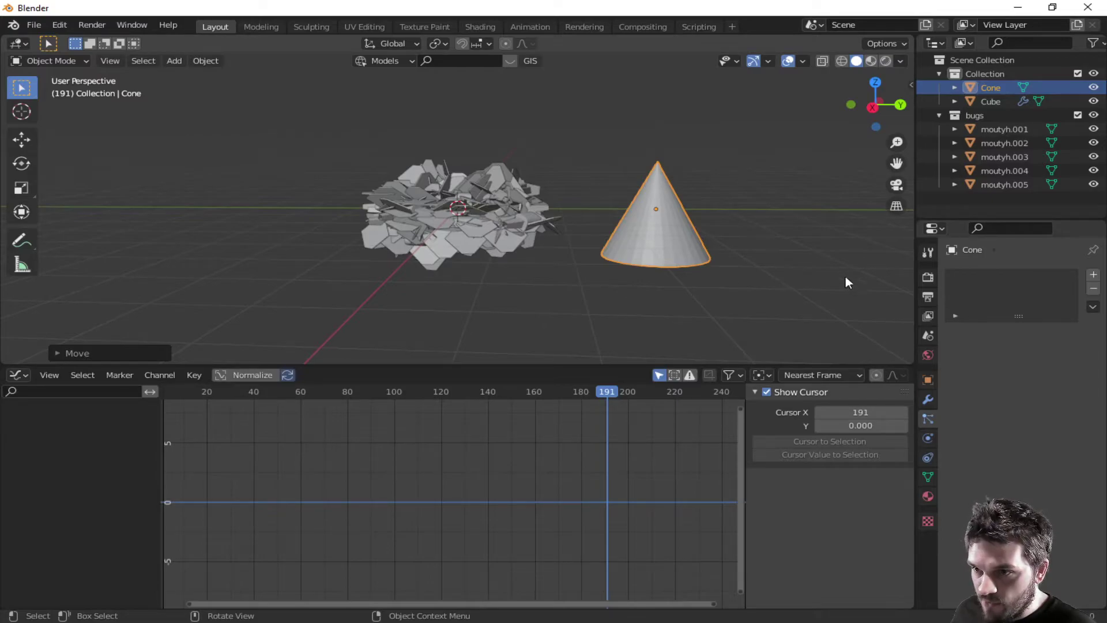
- Set the cube emitter's particle number to 100
{"action": "left_click", "coordinate": [441, 225]}
{"action": "scroll", "coordinate": [980, 449], "scroll_direction": "down", "scroll_amount": 6}
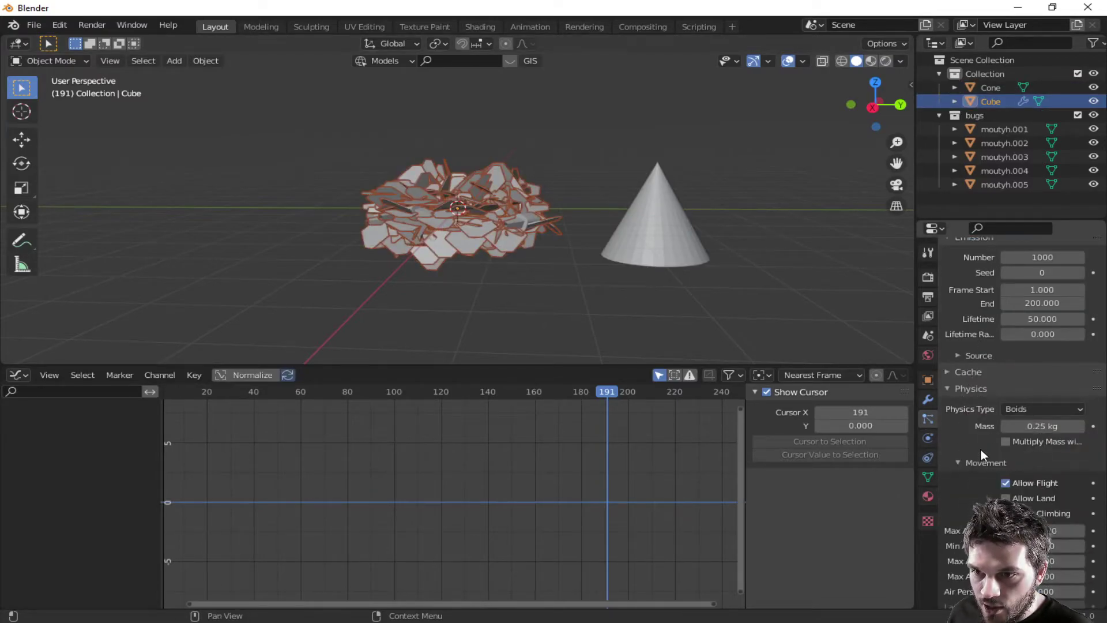
{"action": "scroll", "coordinate": [1006, 392], "scroll_direction": "up", "scroll_amount": 3}
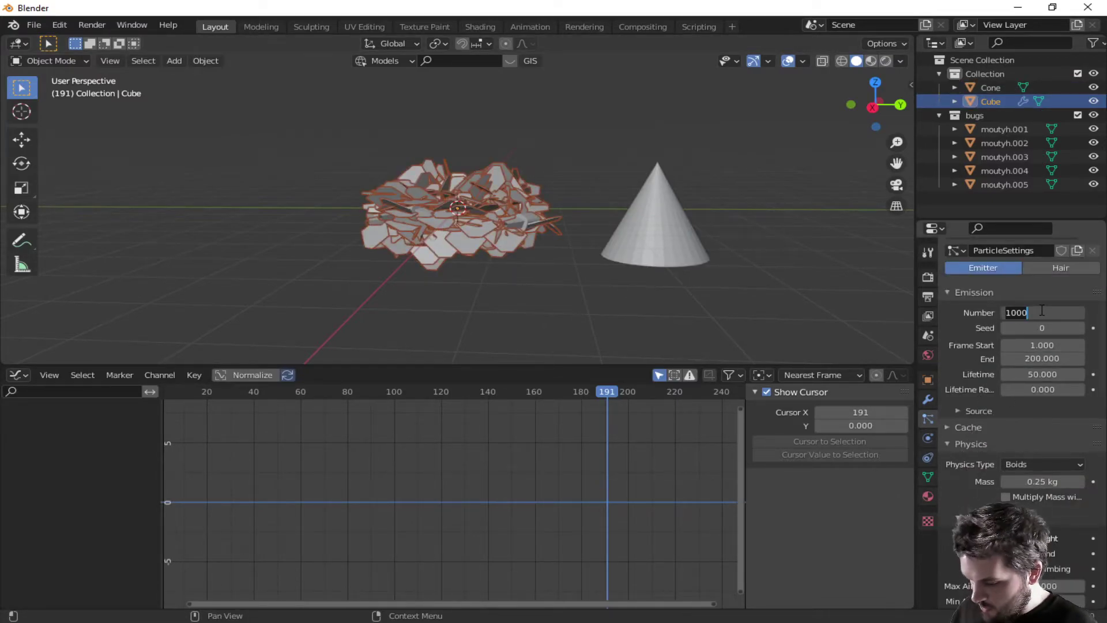
{"action": "key", "text": "Return"}
- Set the boids' maximum air speed to 15 and minimum air speed to 0.45
{"action": "scroll", "coordinate": [991, 452], "scroll_direction": "down", "scroll_amount": 5}
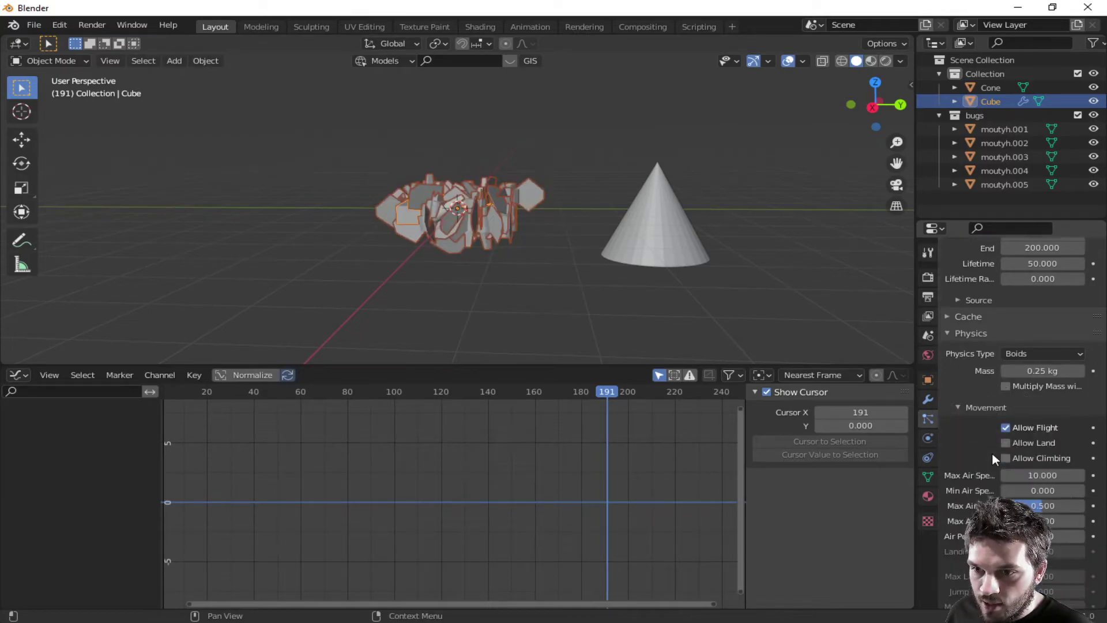
{"action": "scroll", "coordinate": [992, 452], "scroll_direction": "down", "scroll_amount": 4}
{"action": "left_click", "coordinate": [1042, 364]}
{"action": "key", "text": "Return"}
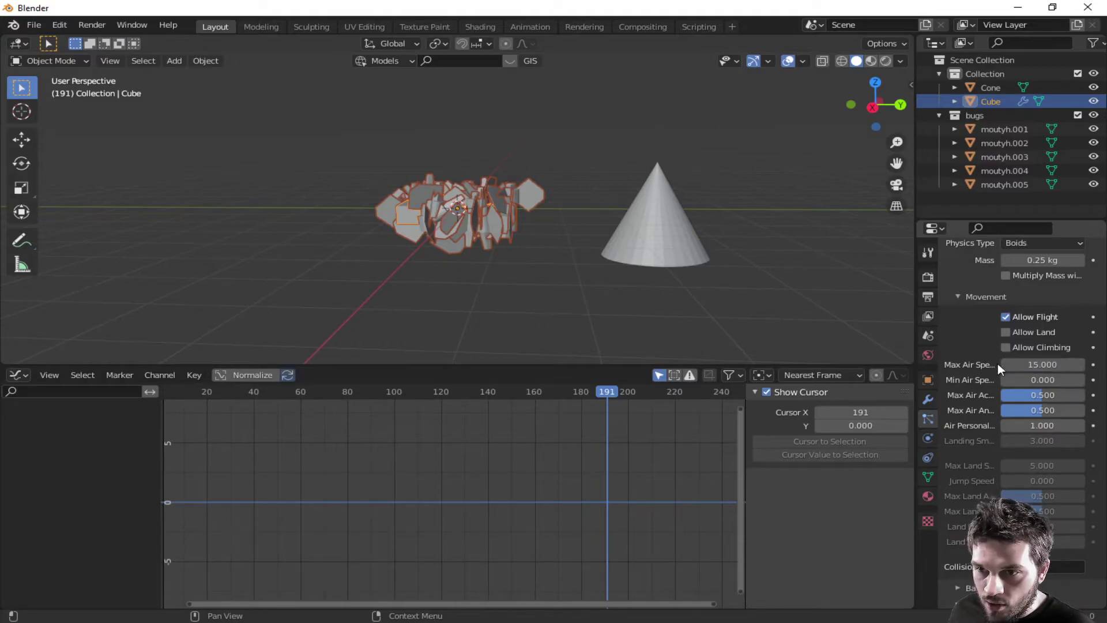
{"action": "left_click", "coordinate": [1049, 381]}
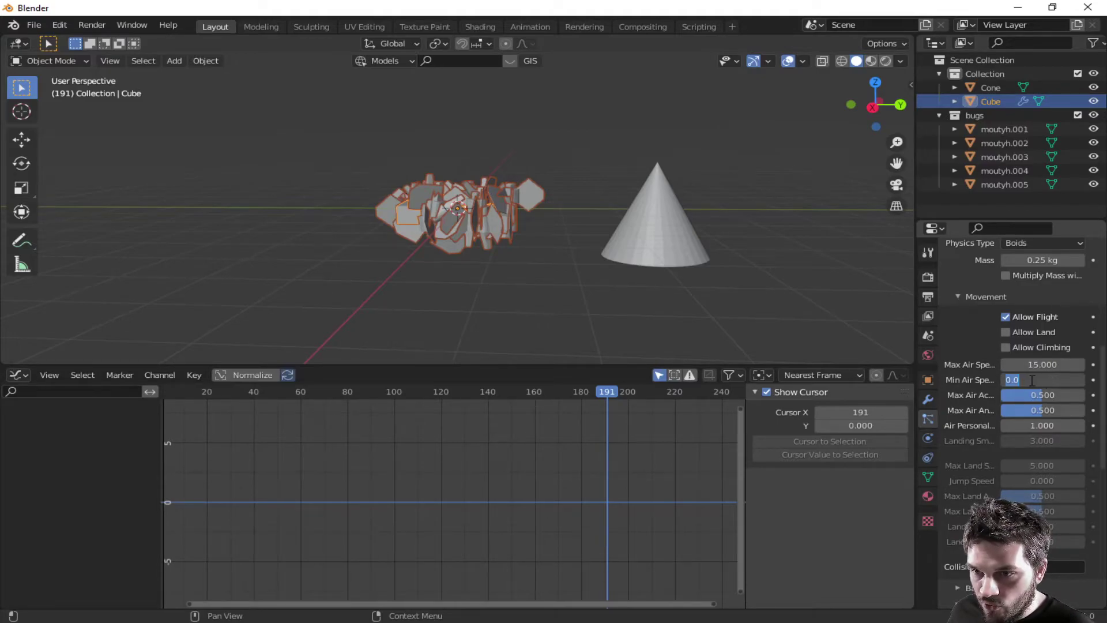
{"action": "left_click", "coordinate": [982, 389]}
{"action": "left_click_drag", "start_coordinate": [1013, 382], "coordinate": [1060, 382]}
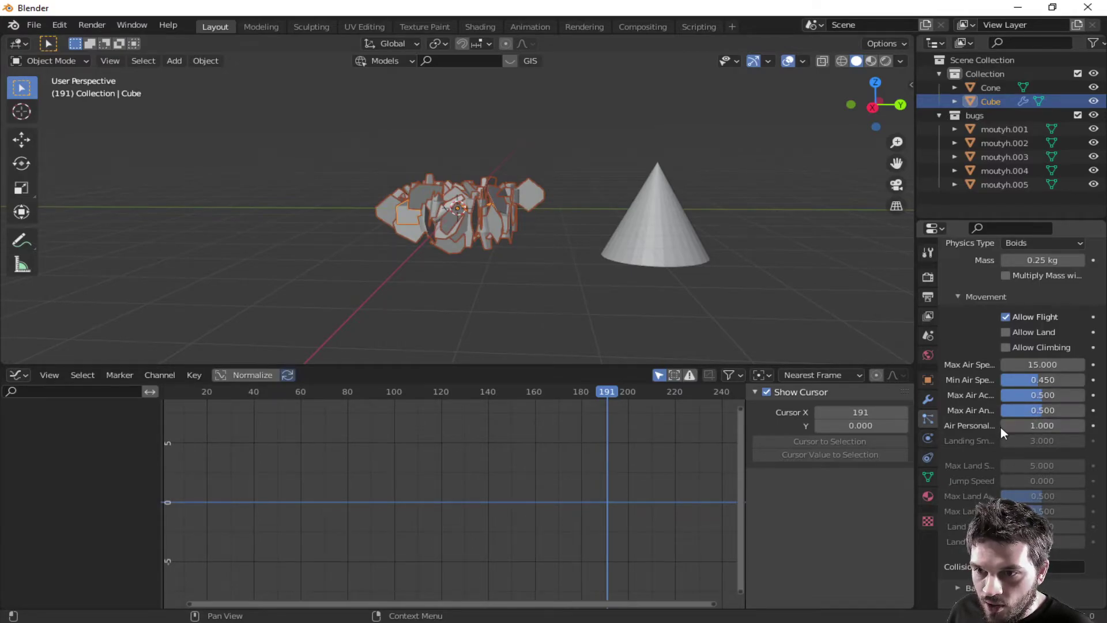
- Set the boids' air personal space to 5, max air acceleration to 0.356 and max air angular velocity to 0.41
{"action": "left_click", "coordinate": [1034, 427]}
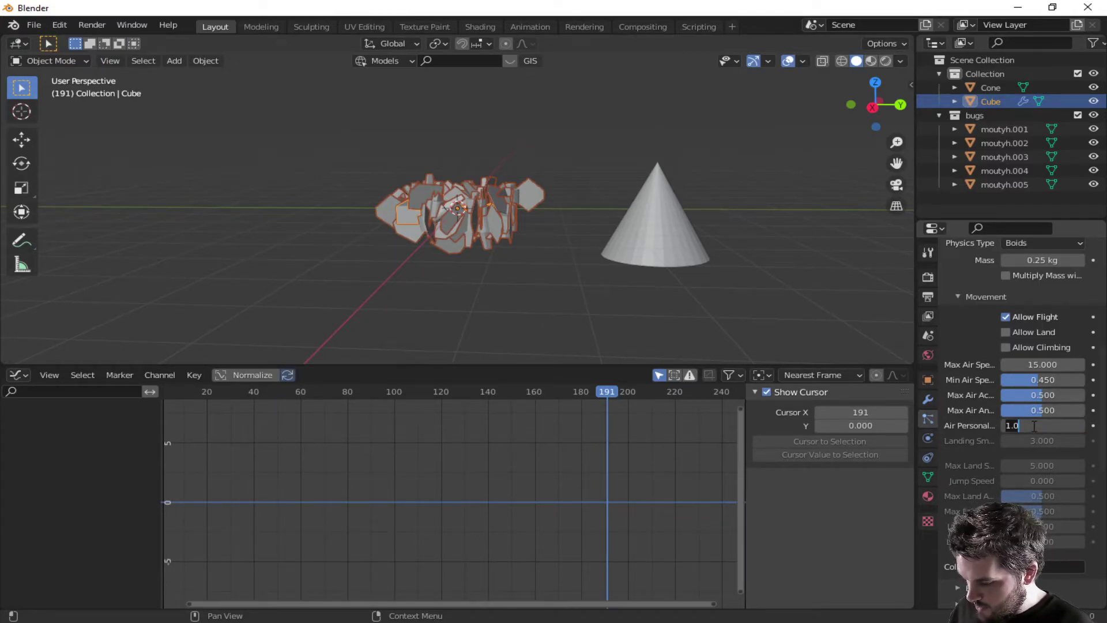
{"action": "type", "text": "5"}
{"action": "key", "text": "Return"}
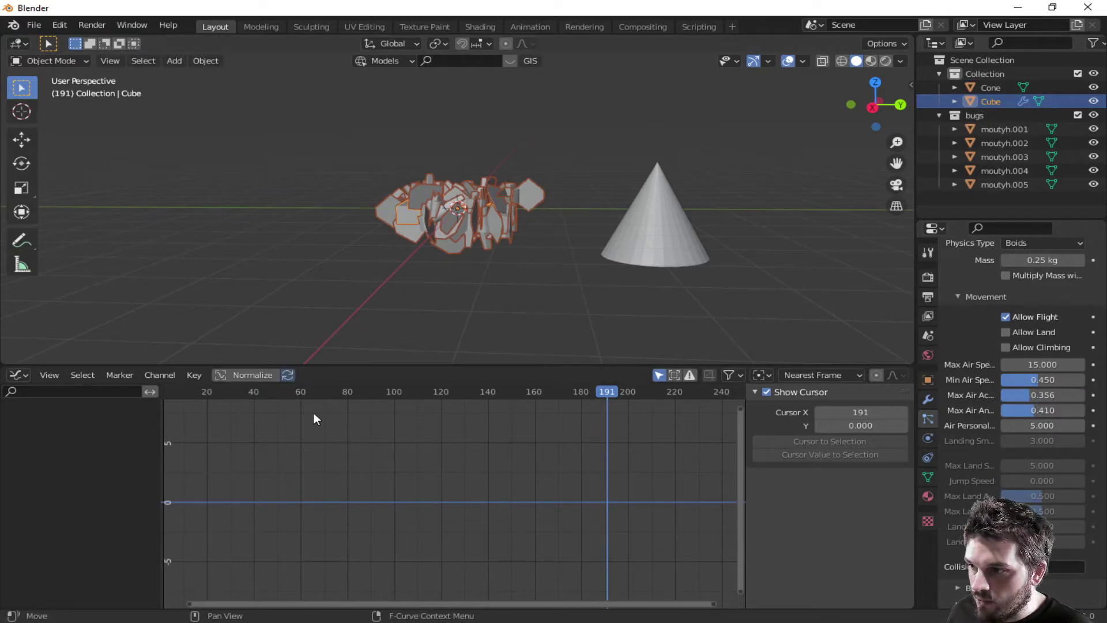
- Rewind to frame 0, play the animation to examine the boids' flight around the emitter, and stop playback
{"action": "left_click", "coordinate": [252, 391]}
{"action": "key", "text": "shift+Left"}
{"action": "key", "text": "space"}
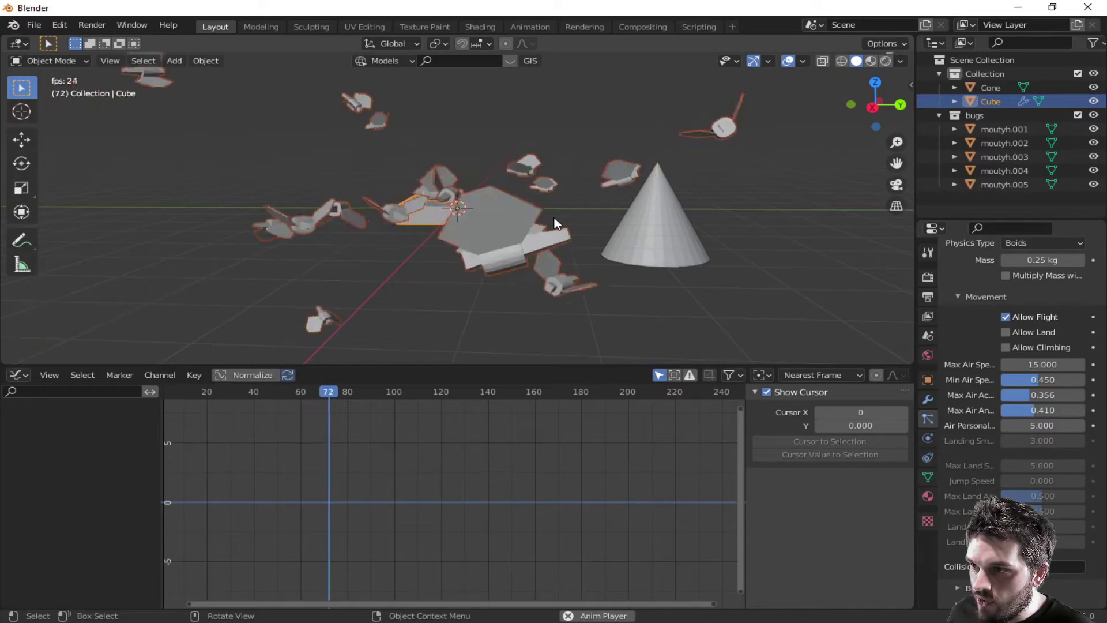
{"action": "key", "text": "space"}
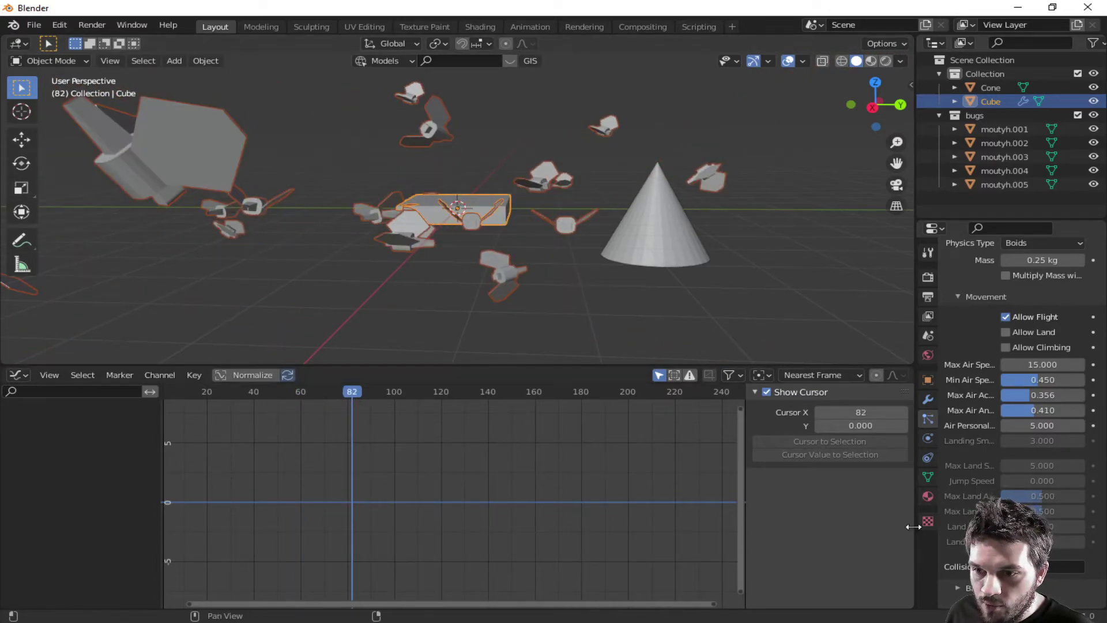
- Expand the Boid Brain settings and remove the Separate and Flock rules
{"action": "scroll", "coordinate": [980, 547], "scroll_direction": "down", "scroll_amount": 6}
{"action": "scroll", "coordinate": [1020, 404], "scroll_direction": "down", "scroll_amount": 8}
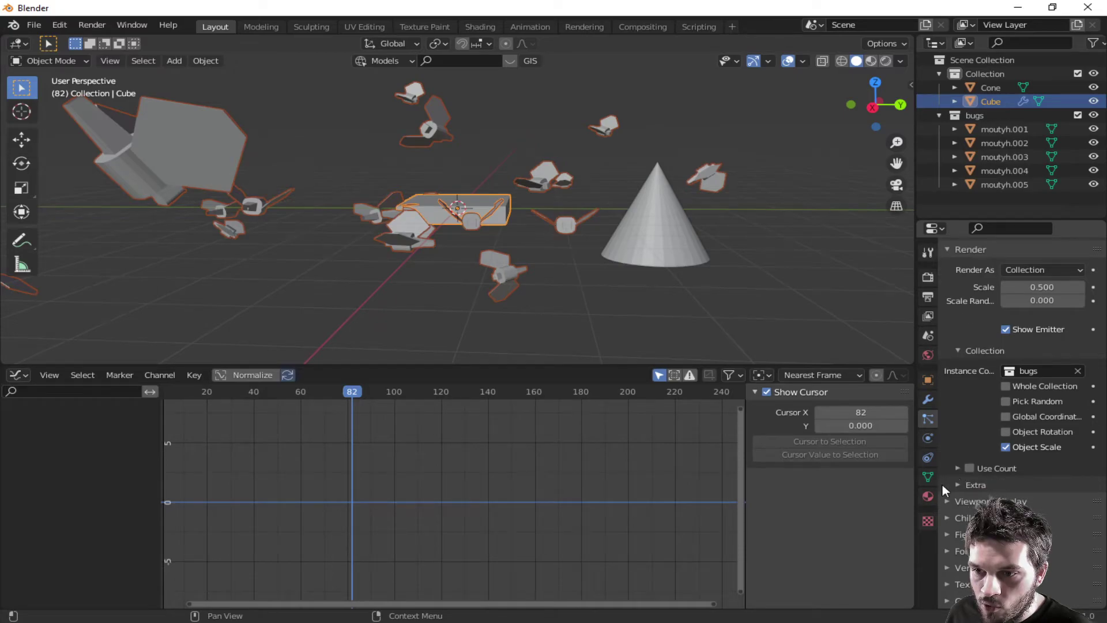
{"action": "scroll", "coordinate": [967, 438], "scroll_direction": "up", "scroll_amount": 10}
{"action": "scroll", "coordinate": [970, 439], "scroll_direction": "up", "scroll_amount": 8}
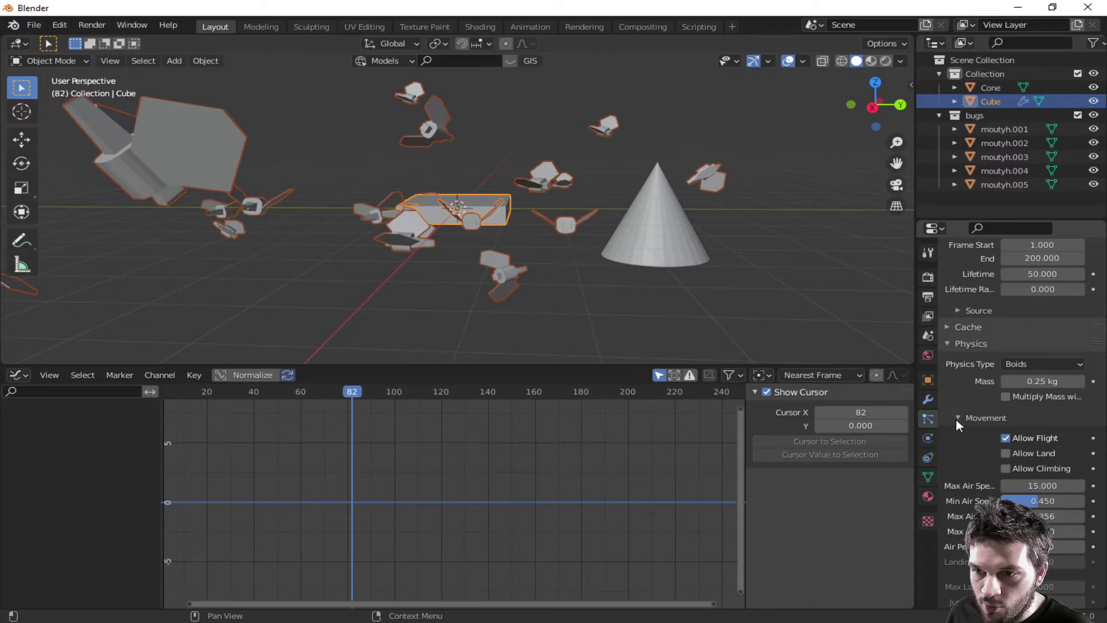
{"action": "scroll", "coordinate": [979, 473], "scroll_direction": "down", "scroll_amount": 7}
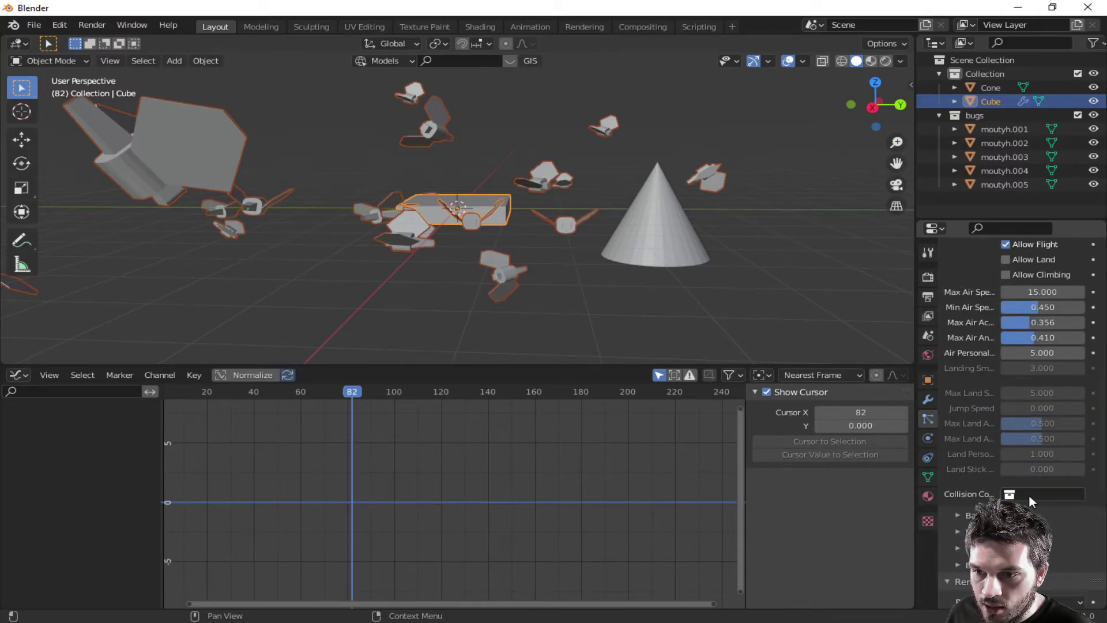
{"action": "left_click", "coordinate": [960, 565]}
{"action": "scroll", "coordinate": [1083, 513], "scroll_direction": "down", "scroll_amount": 5}
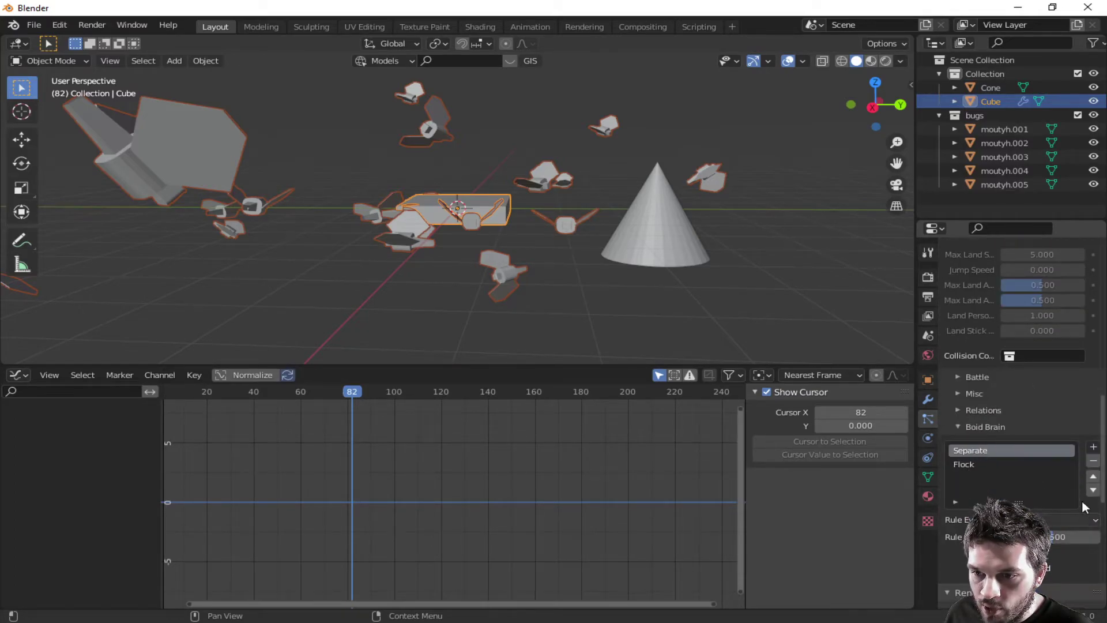
{"action": "left_click", "coordinate": [1093, 462]}
{"action": "left_click", "coordinate": [1094, 462]}
- Add a Follow Leader rule to the boid brain with the Cone as its target object
{"action": "left_click", "coordinate": [1092, 447]}
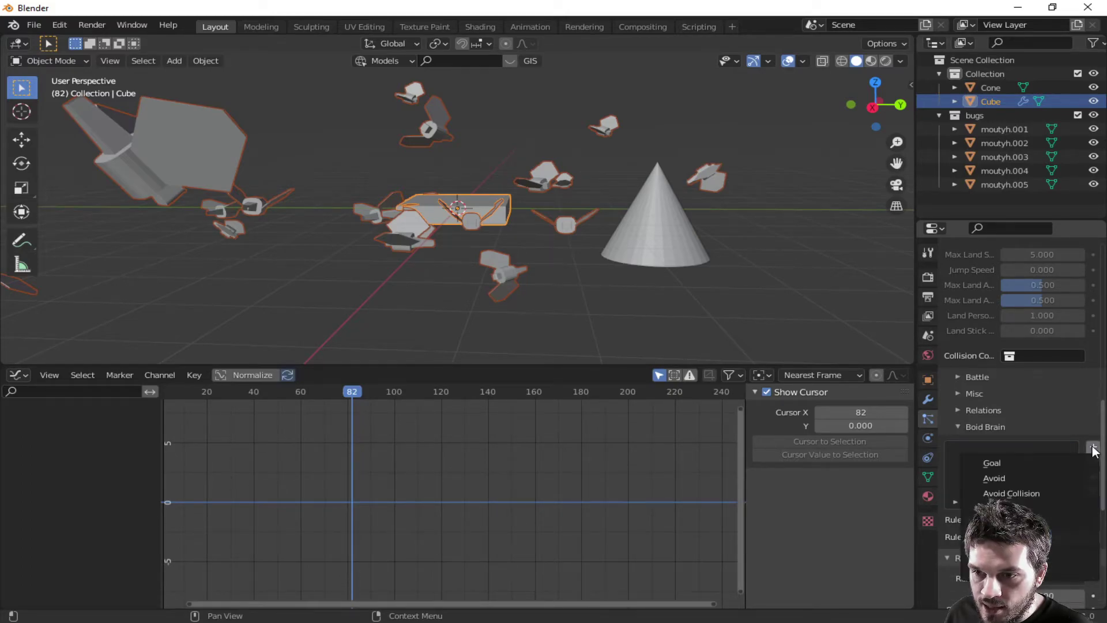
{"action": "scroll", "coordinate": [1017, 489], "scroll_direction": "down", "scroll_amount": 4}
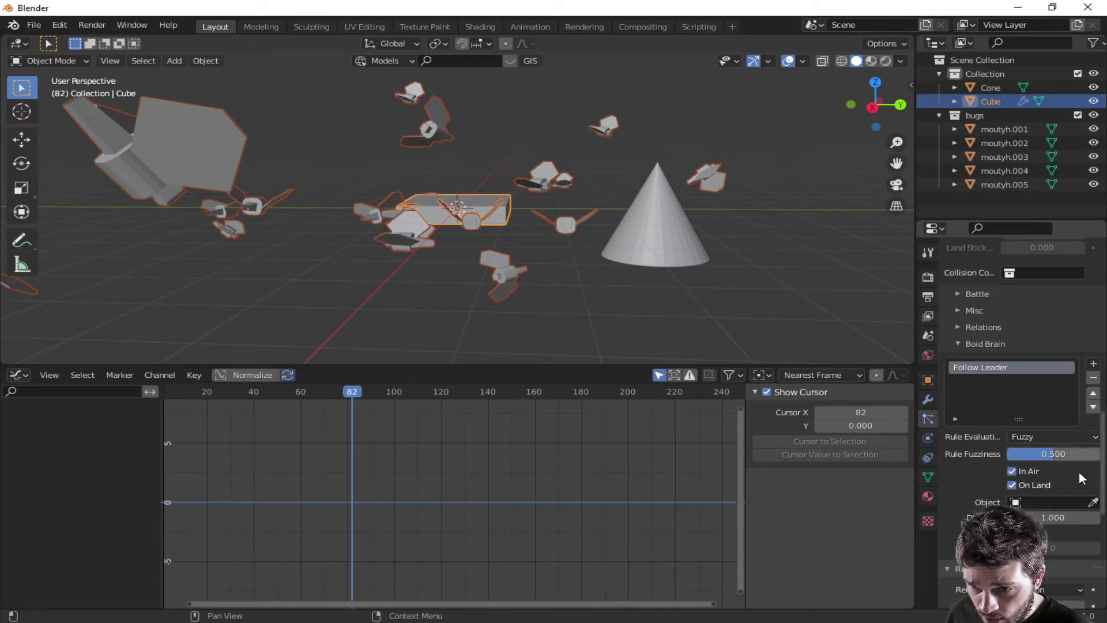
{"action": "left_click", "coordinate": [1044, 502]}
{"action": "left_click", "coordinate": [973, 358]}
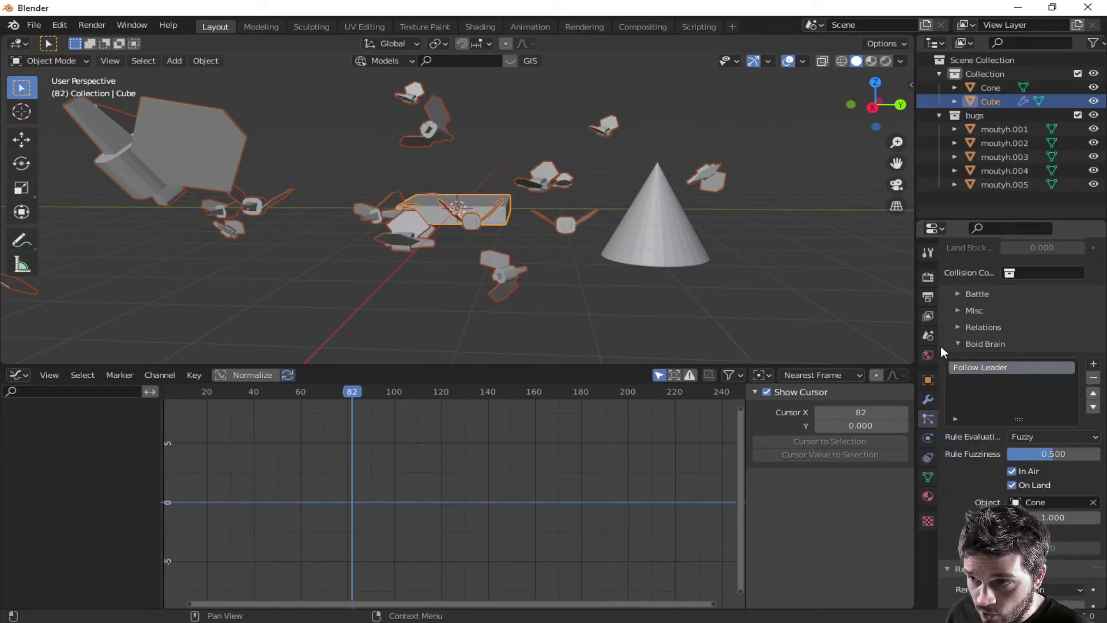
- Move the cone up and away from the emitter while the animation plays to test the following, and stop playback
{"action": "key", "text": "space"}
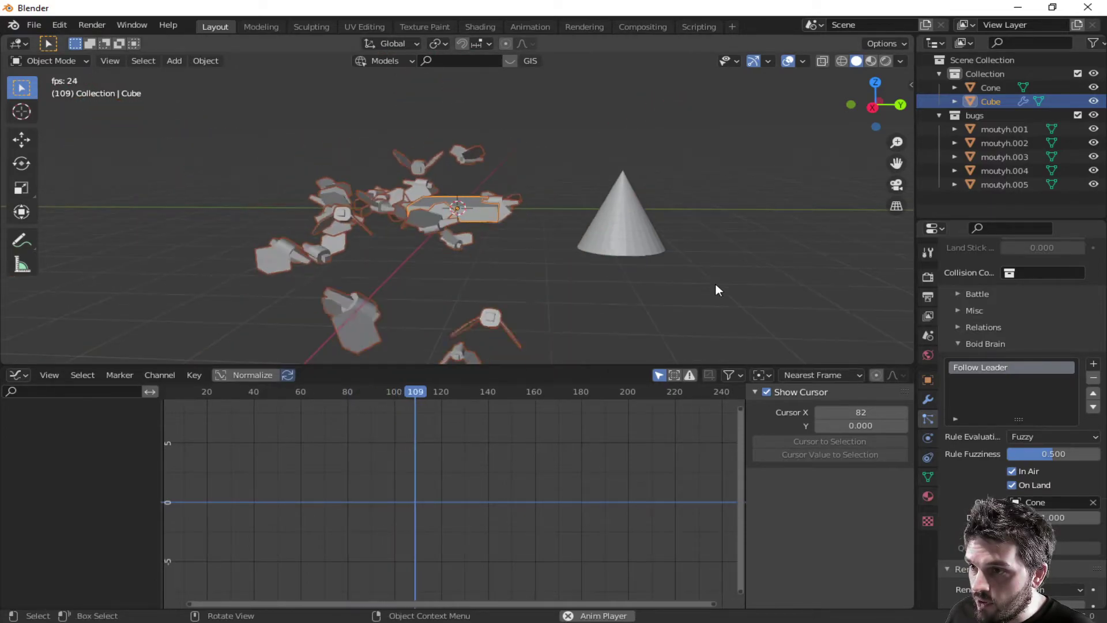
{"action": "left_click", "coordinate": [578, 230]}
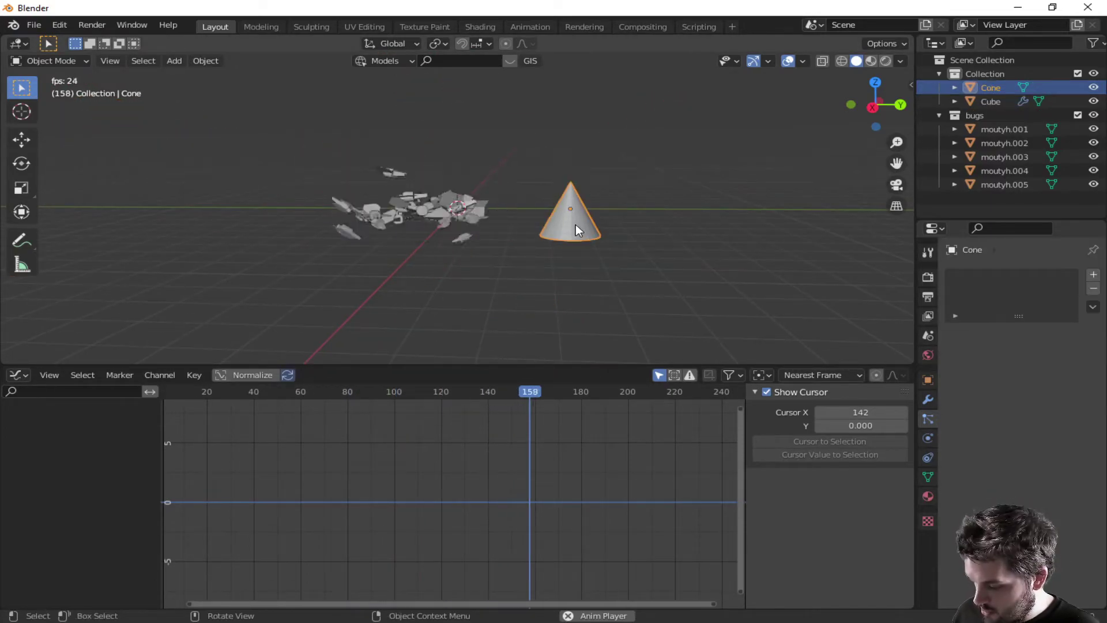
{"action": "key", "text": "g"}
{"action": "left_click", "coordinate": [646, 179]}
{"action": "key", "text": "space"}
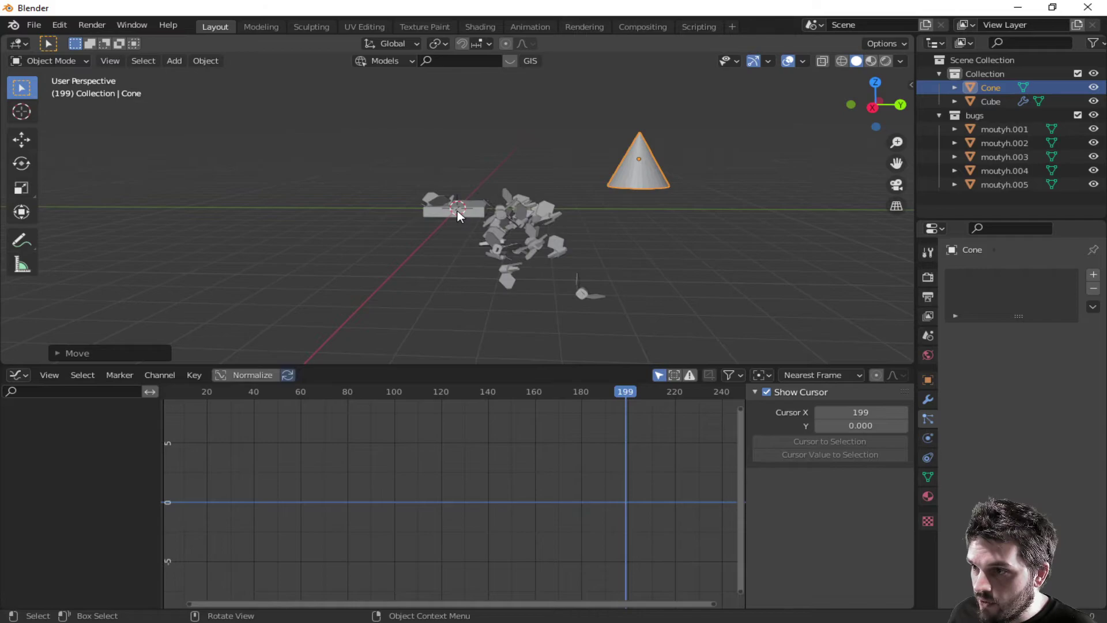
- Set the cube's particle emission end frame to 1 and the particle lifetime to 5000
{"action": "left_click", "coordinate": [458, 210]}
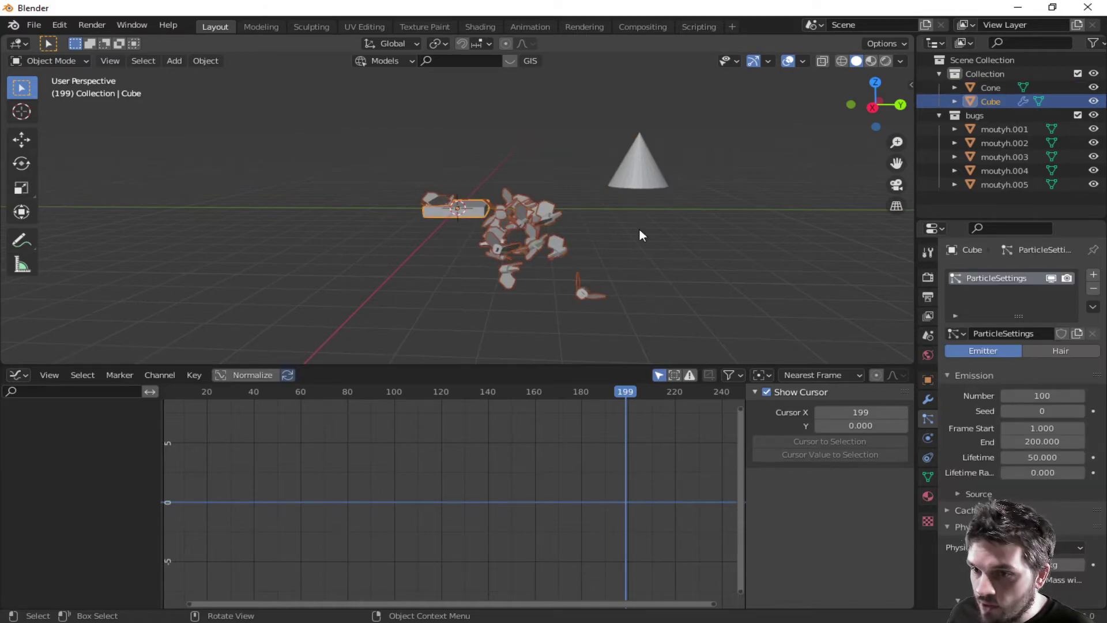
{"action": "left_click", "coordinate": [1032, 441]}
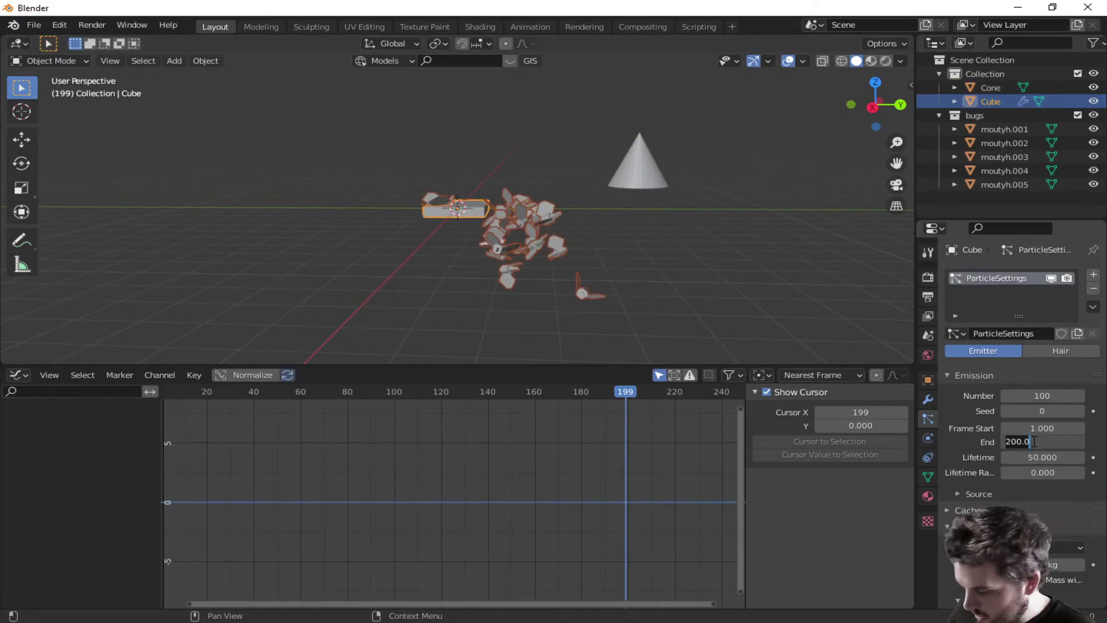
{"action": "type", "text": "1."}
{"action": "key", "text": "Return"}
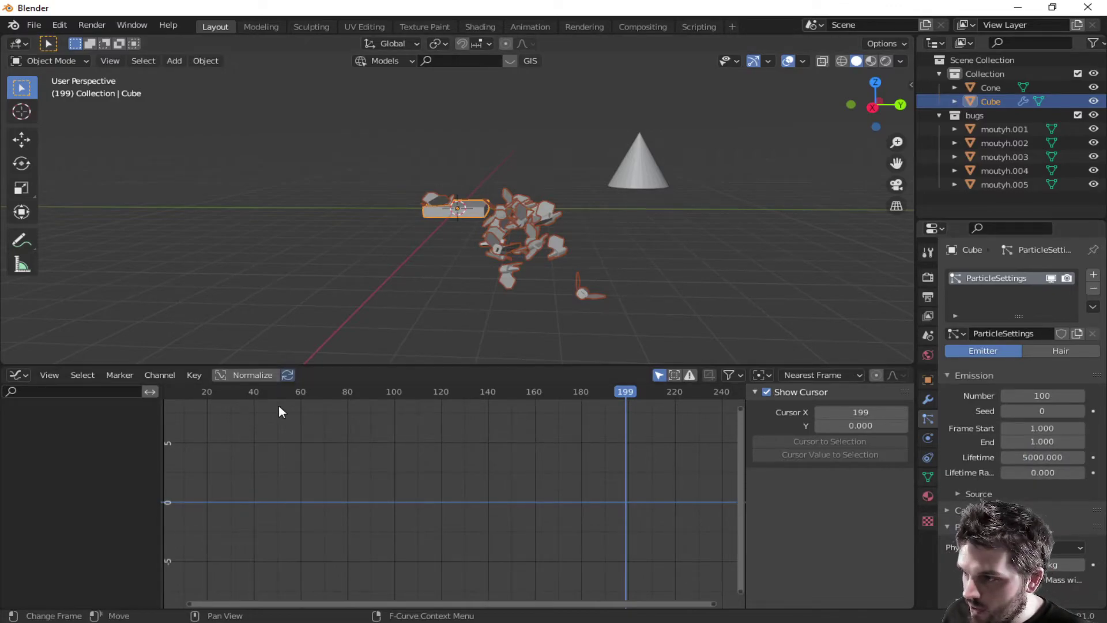
- Replay the animation from the start with the cube deselected to examine how the swarm follows the cone
{"action": "left_click_drag", "start_coordinate": [616, 397], "coordinate": [161, 397]}
{"action": "key", "text": "space"}
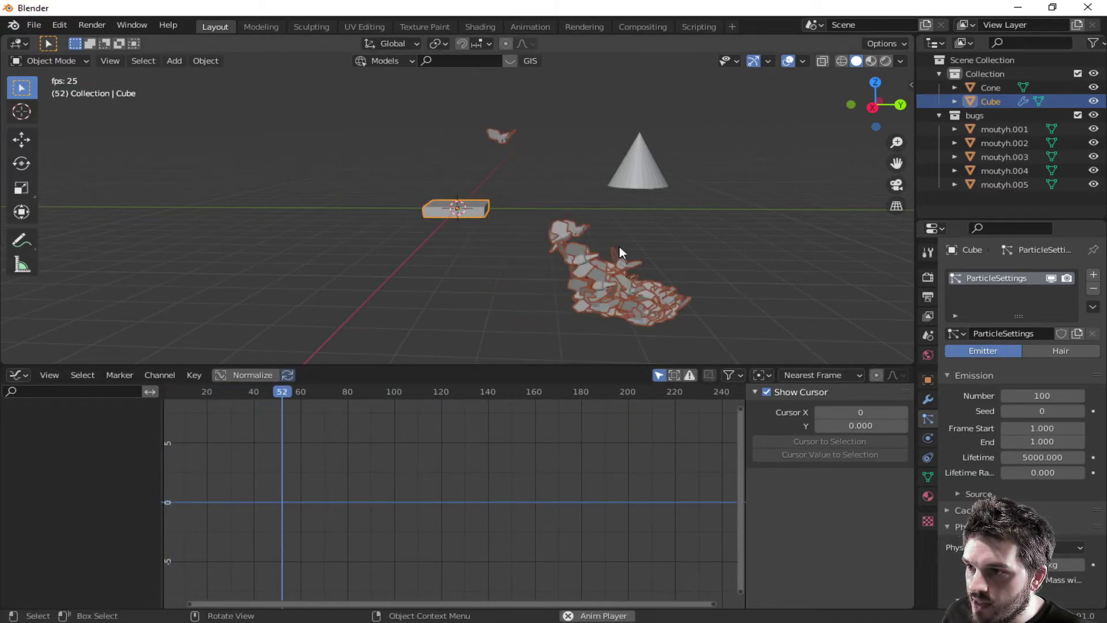
{"action": "left_click", "coordinate": [753, 172]}
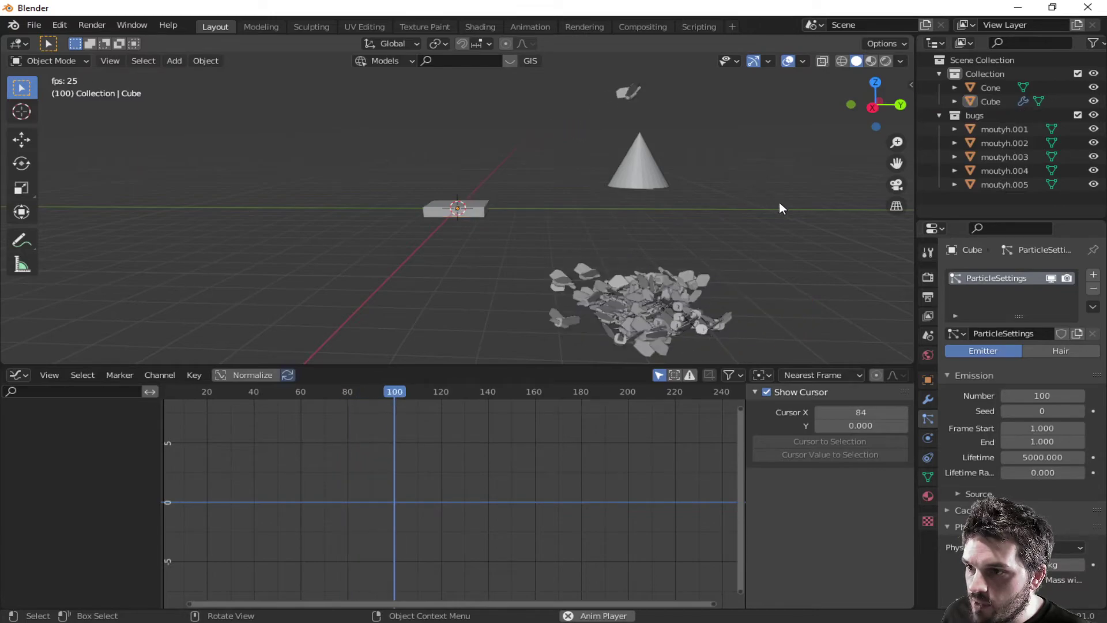
{"action": "scroll", "coordinate": [980, 397], "scroll_direction": "down", "scroll_amount": 8}
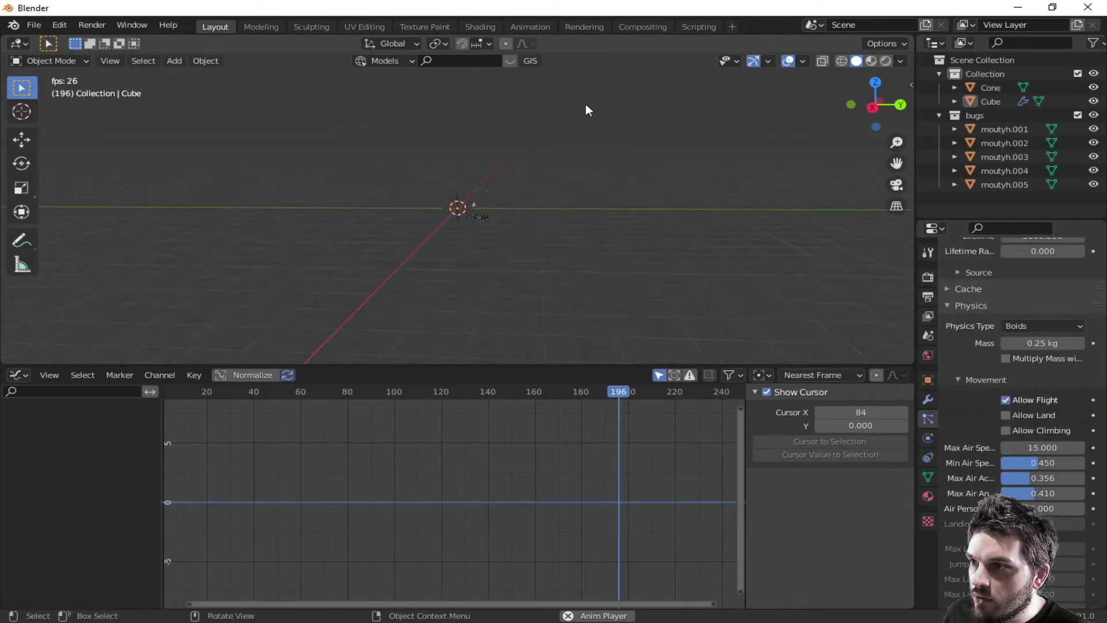
- Scale the five moutyh bug models down to about 0.44 of their size and deselect them
{"action": "left_click_drag", "start_coordinate": [432, 129], "coordinate": [598, 196]}
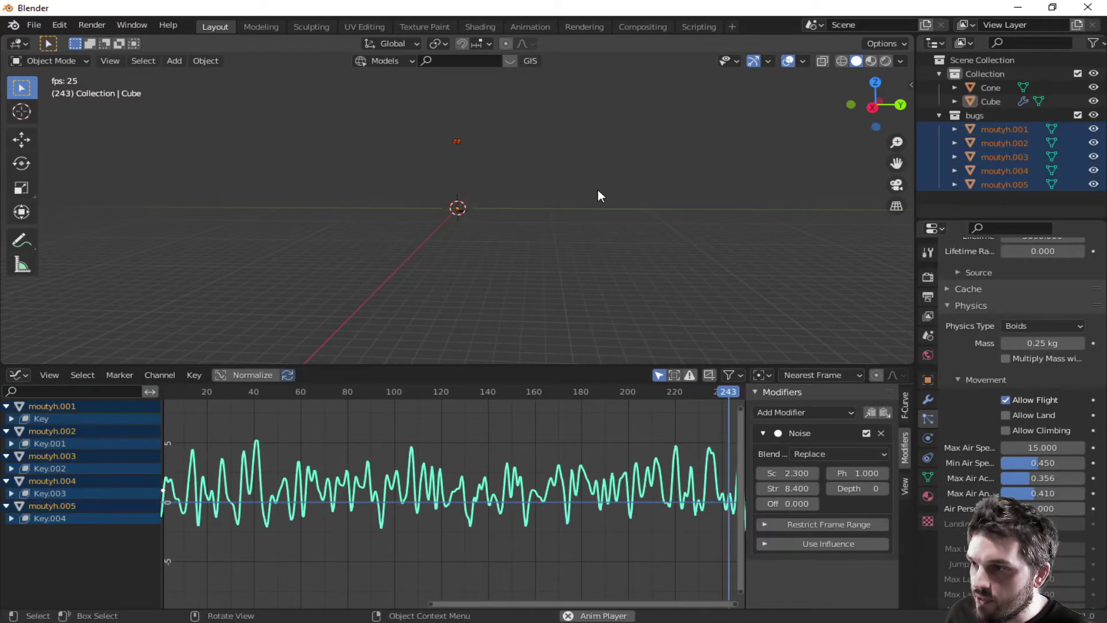
{"action": "key", "text": "s"}
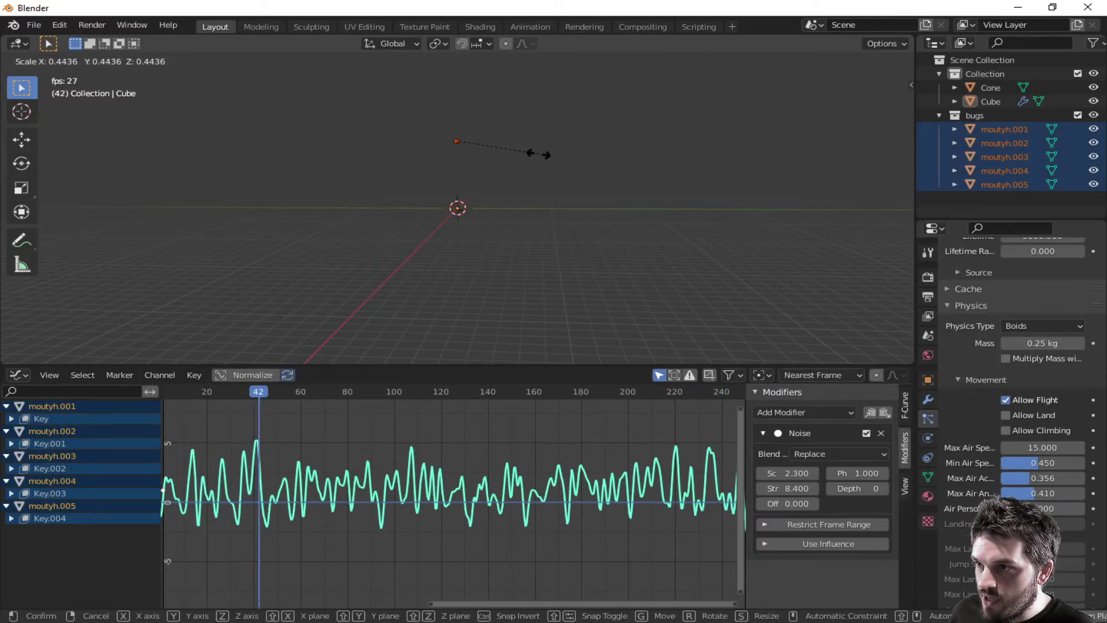
{"action": "left_click", "coordinate": [539, 155]}
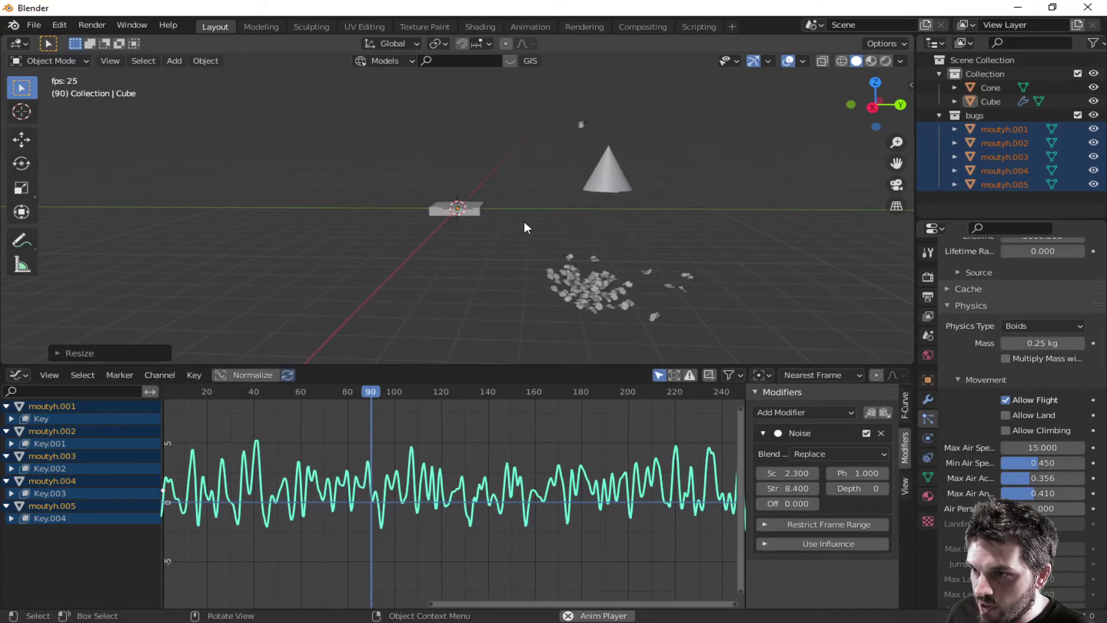
{"action": "left_click", "coordinate": [692, 219]}
{"action": "left_click", "coordinate": [607, 176]}
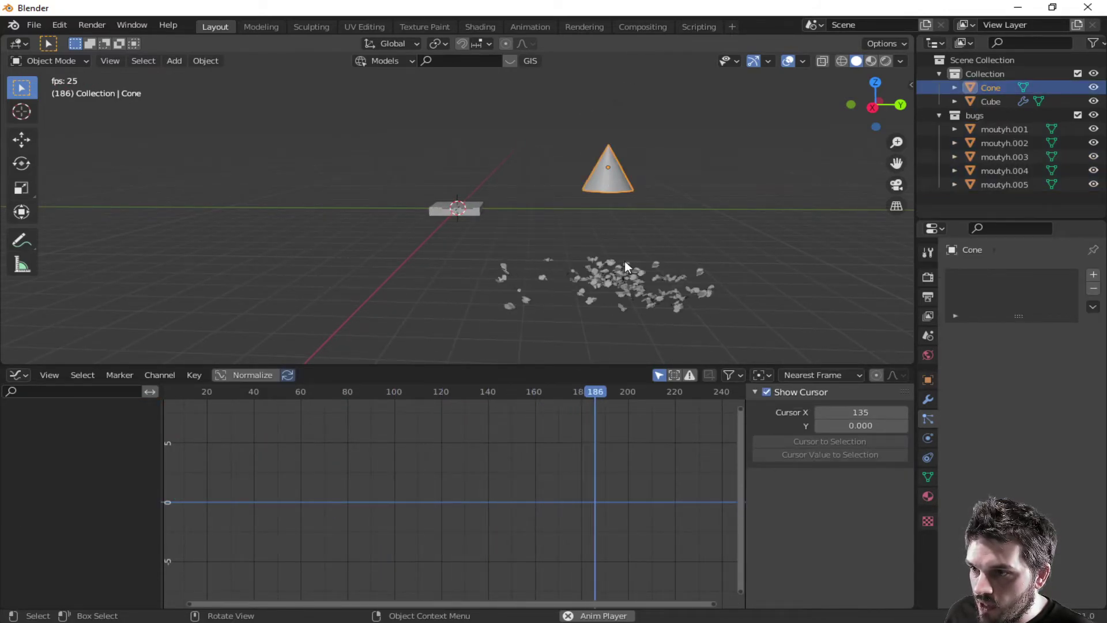
- Tune the cube's boid movement against the replayed animation, setting maximum air acceleration to 0.293 and maximum air angular velocity to 0.338
{"action": "left_click", "coordinate": [458, 206]}
{"action": "scroll", "coordinate": [991, 473], "scroll_direction": "down", "scroll_amount": 3}
{"action": "scroll", "coordinate": [991, 473], "scroll_direction": "down", "scroll_amount": 5}
{"action": "left_click_drag", "start_coordinate": [1031, 478], "coordinate": [1053, 492]}
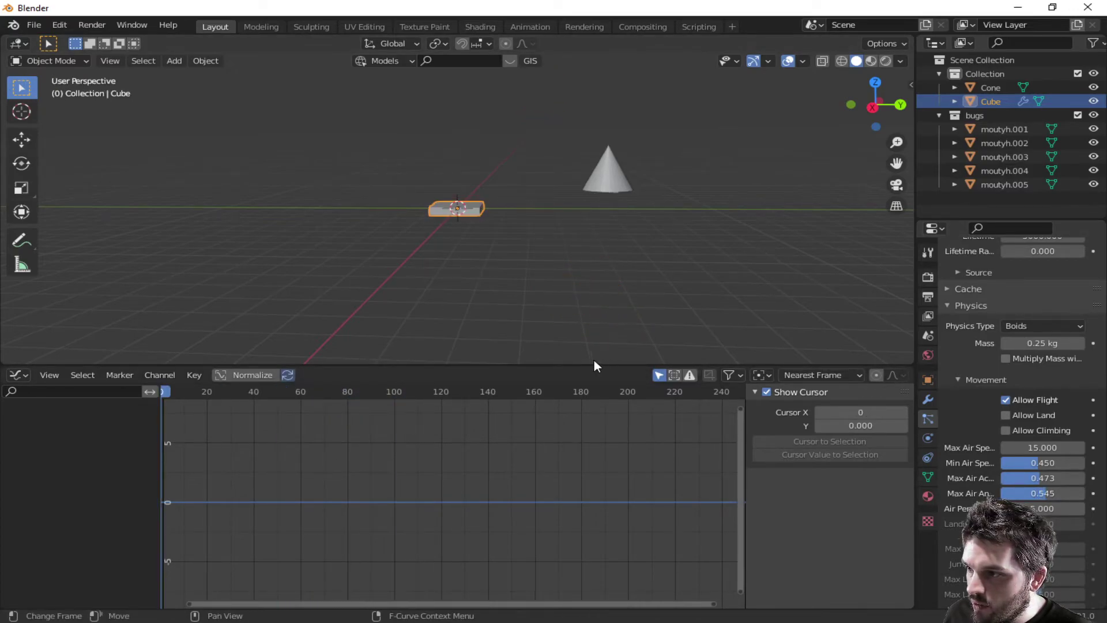
{"action": "key", "text": "space"}
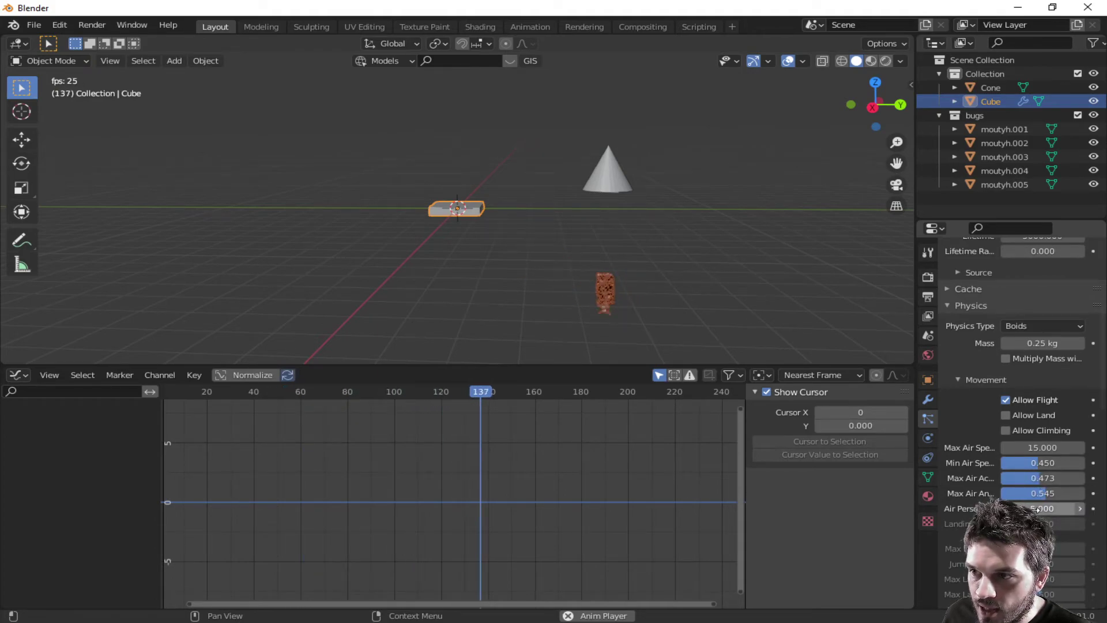
{"action": "left_click_drag", "start_coordinate": [1042, 493], "coordinate": [1024, 477]}
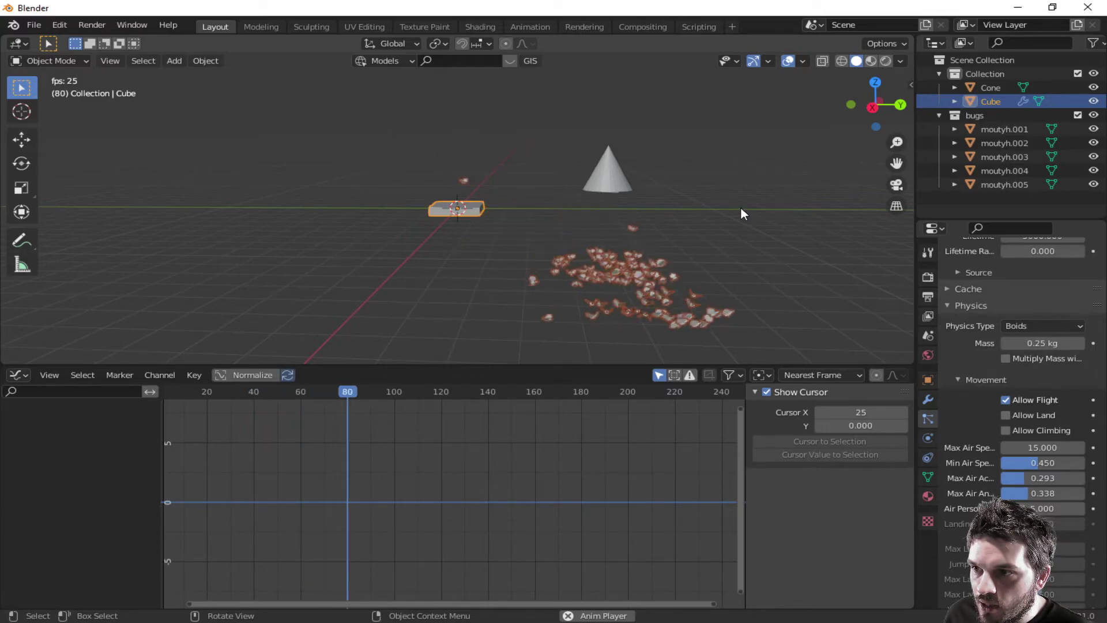
- Select the cone's bottom face in Edit Mode and assign it a new material in a second material slot
{"action": "left_click", "coordinate": [618, 182]}
{"action": "middle_click_drag", "start_coordinate": [619, 179], "coordinate": [602, 128]}
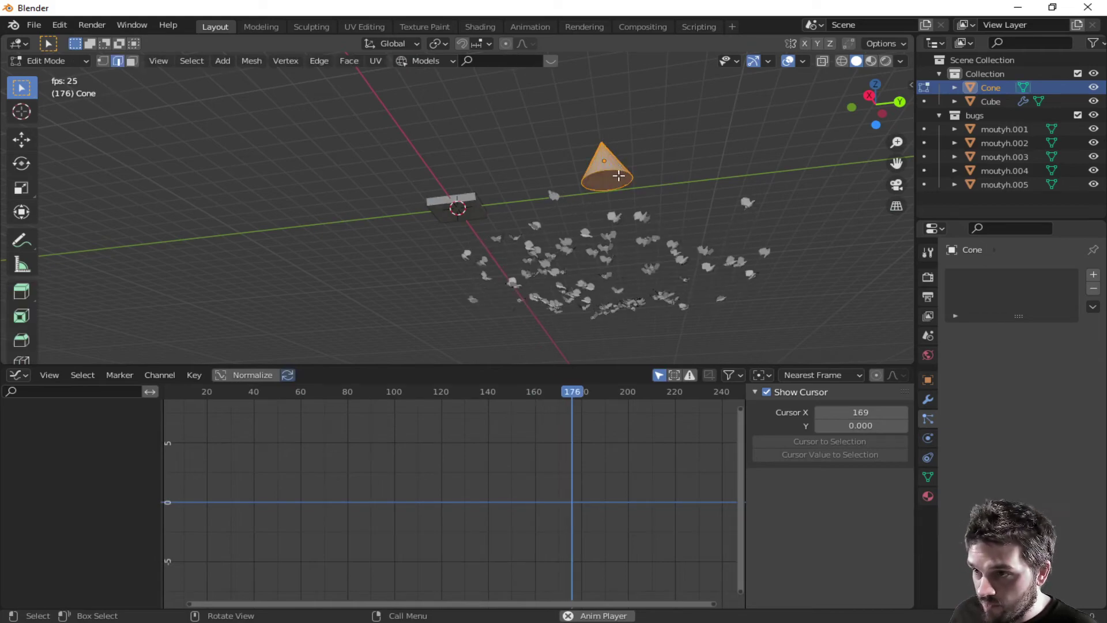
{"action": "key", "text": "Tab"}
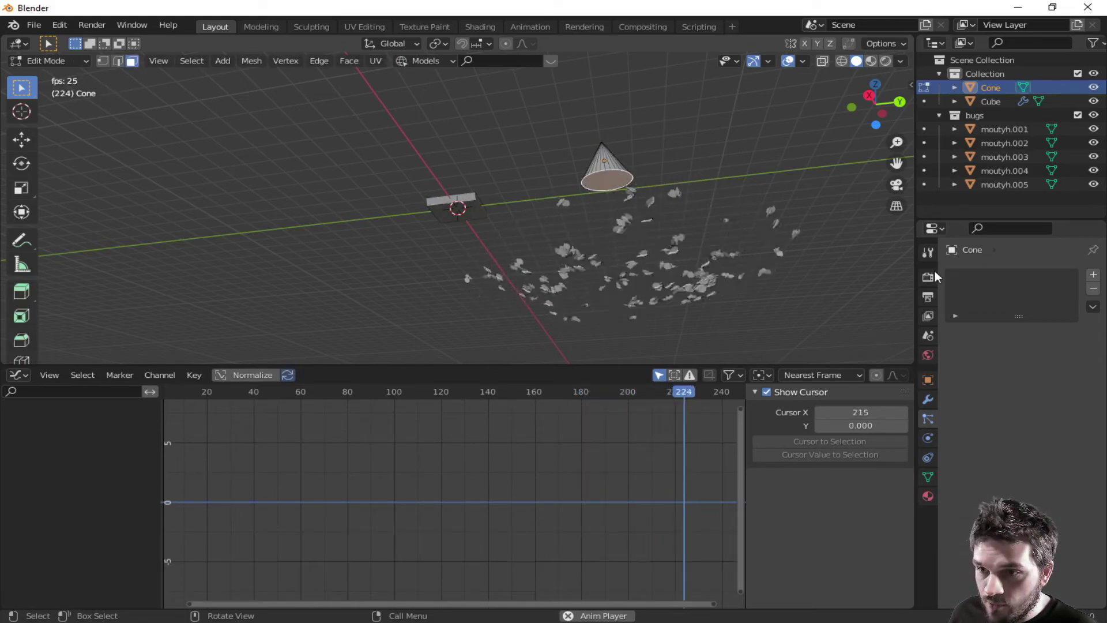
{"action": "left_click", "coordinate": [927, 495]}
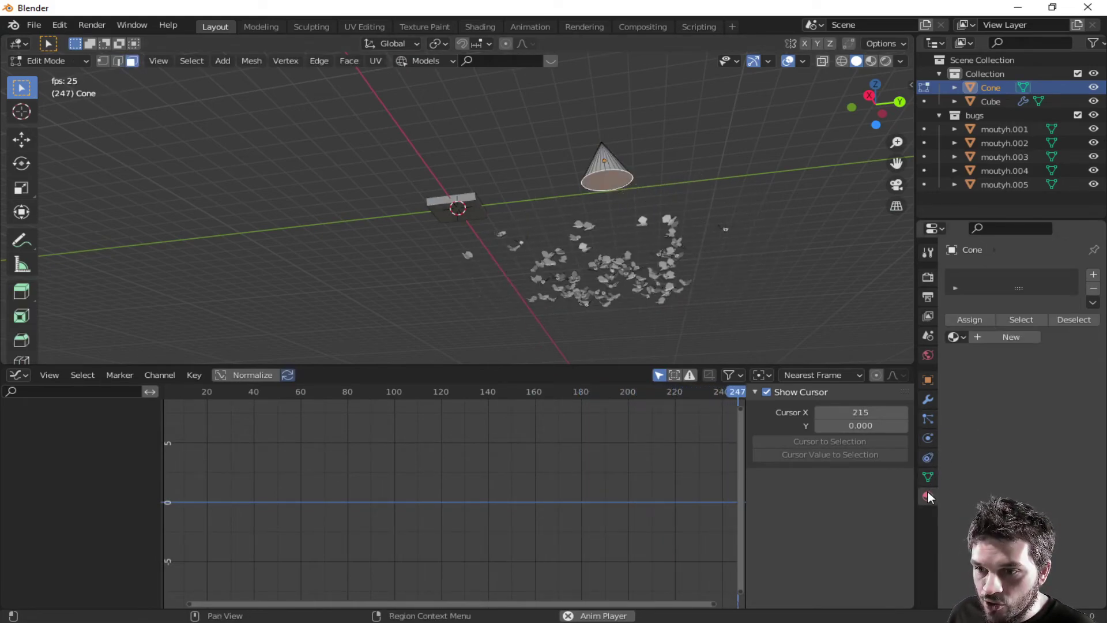
{"action": "left_click", "coordinate": [1092, 275]}
{"action": "left_click", "coordinate": [1092, 274]}
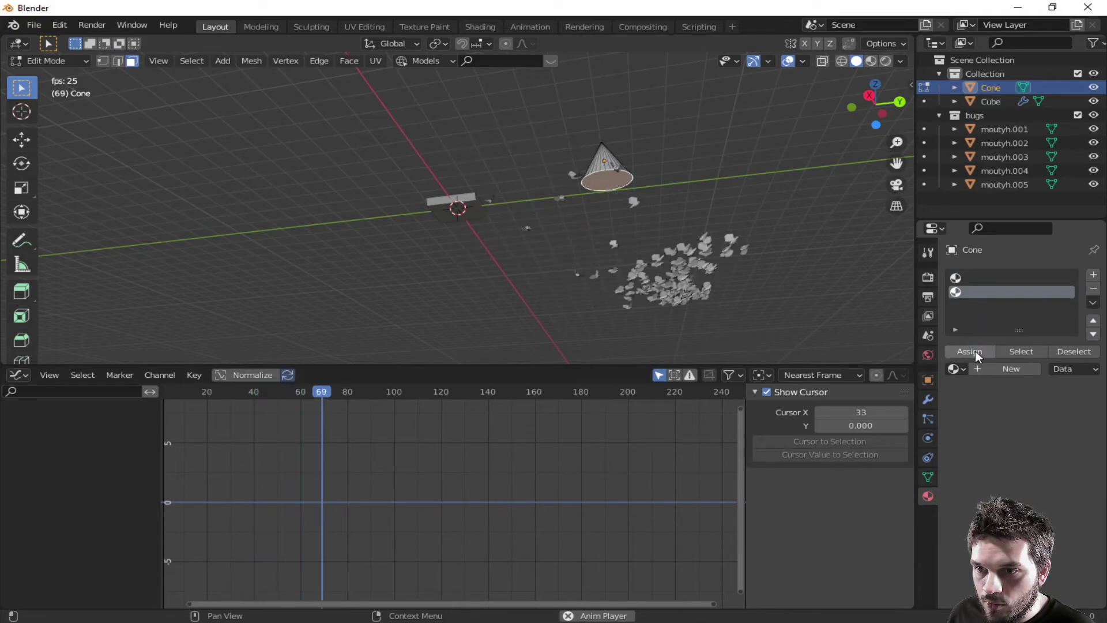
{"action": "left_click", "coordinate": [1010, 368]}
- Make the cone's base material emissive with white emission and a strength of 33
{"action": "scroll", "coordinate": [1028, 487], "scroll_direction": "down", "scroll_amount": 13}
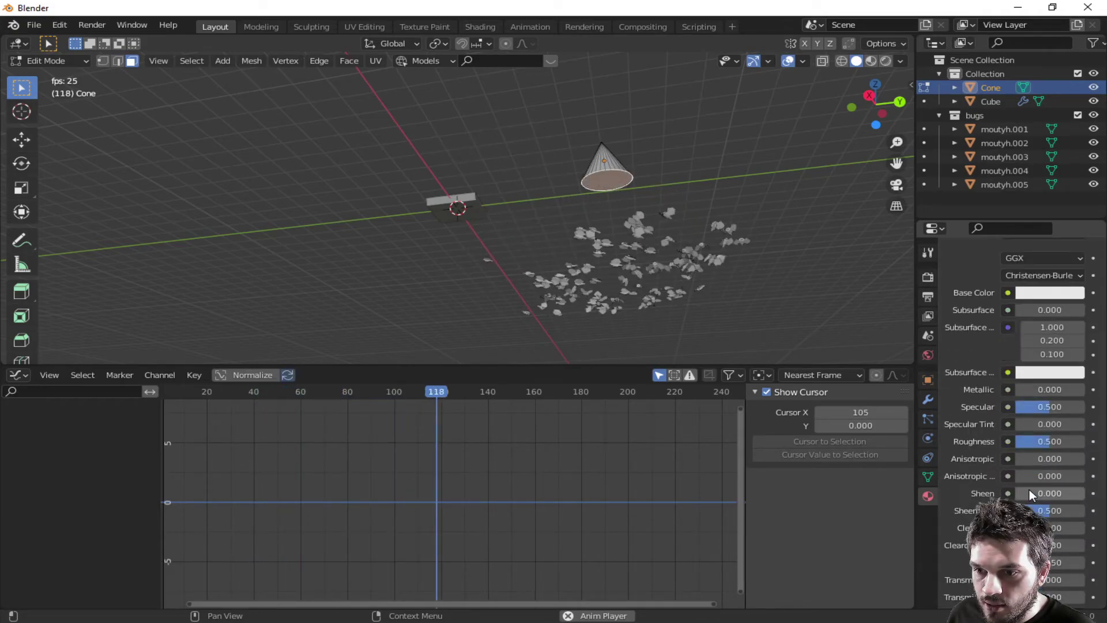
{"action": "left_click", "coordinate": [1033, 449]}
{"action": "left_click_drag", "start_coordinate": [980, 414], "coordinate": [1086, 414]}
{"action": "left_click_drag", "start_coordinate": [1030, 465], "coordinate": [1071, 465]}
- Switch the viewport to Rendered shading and pause the animation to examine how the cone's base lights the swarm
{"action": "left_click", "coordinate": [869, 60]}
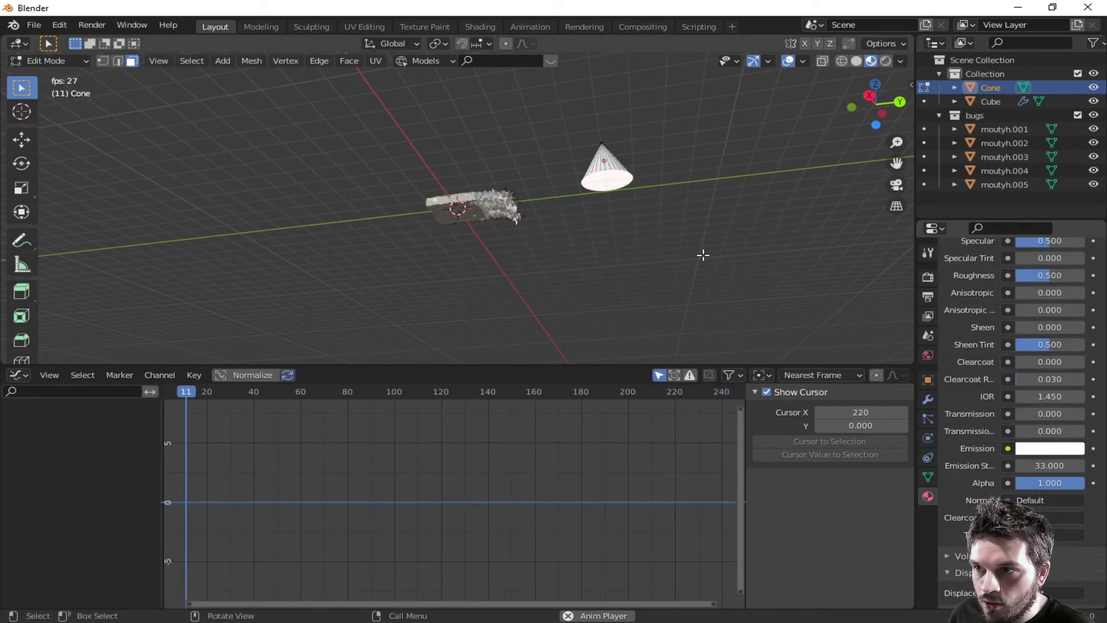
{"action": "left_click", "coordinate": [886, 60]}
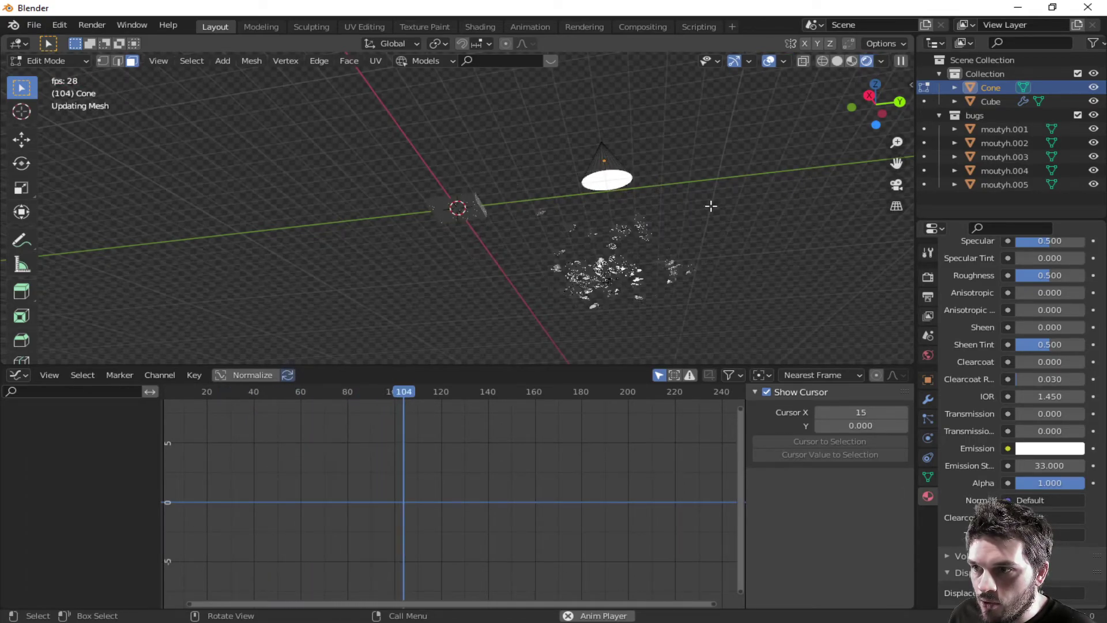
{"action": "key", "text": "space"}
{"action": "middle_click_drag", "start_coordinate": [725, 227], "coordinate": [648, 299]}
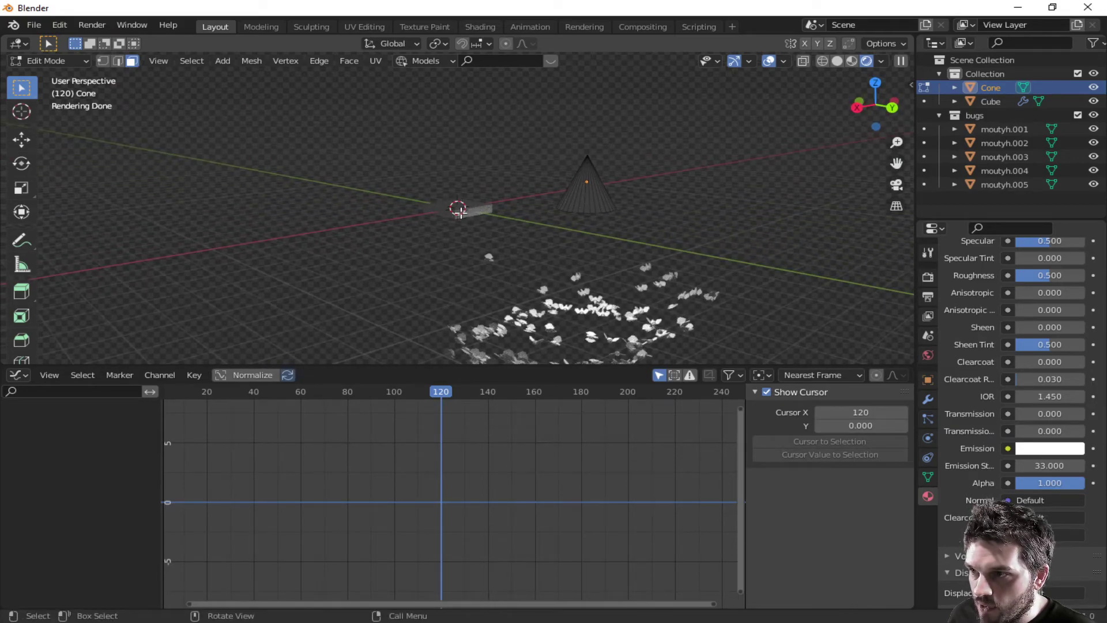
{"action": "scroll", "coordinate": [460, 213], "scroll_direction": "down", "scroll_amount": 5}
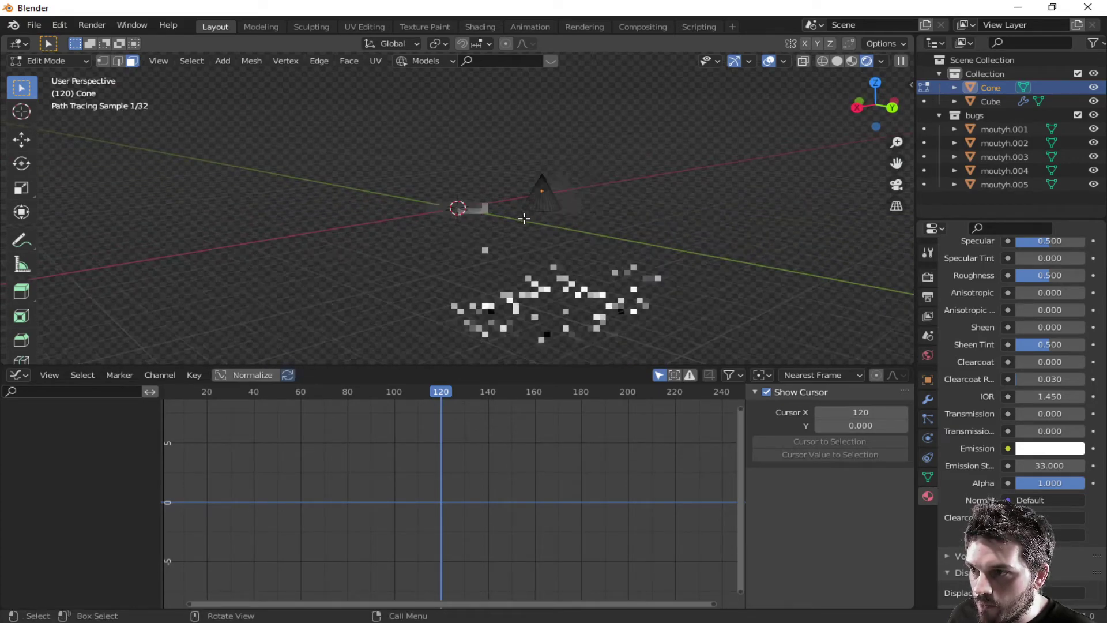
{"action": "left_click", "coordinate": [1003, 129]}
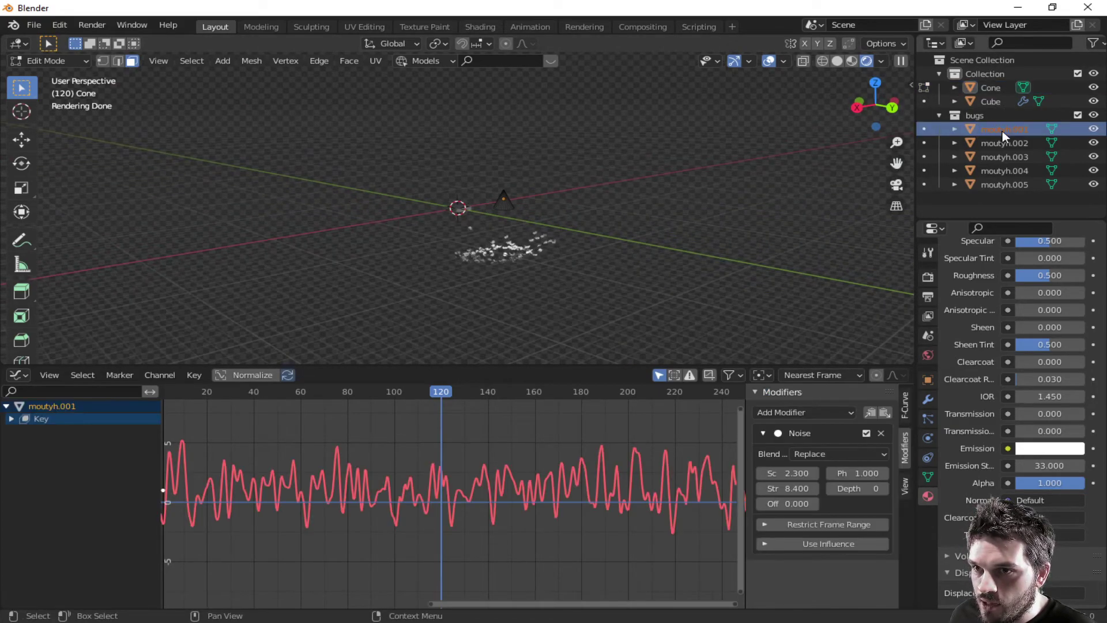
{"action": "left_click", "coordinate": [999, 182], "text": "shift"}
{"action": "scroll", "coordinate": [979, 402], "scroll_direction": "up", "scroll_amount": 15}
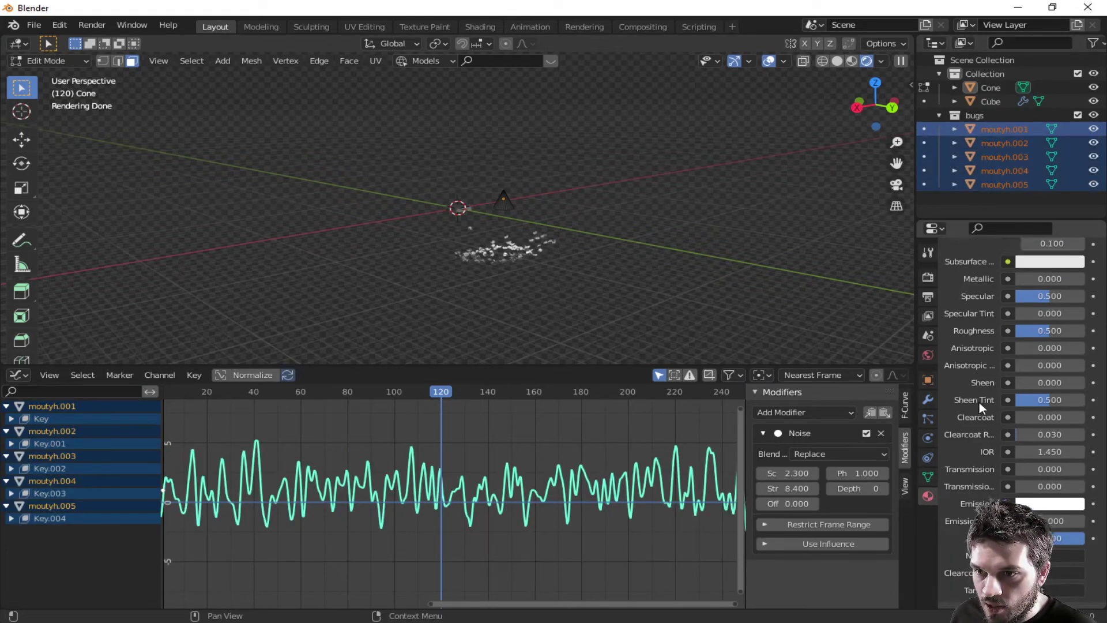
{"action": "left_click", "coordinate": [1004, 130]}
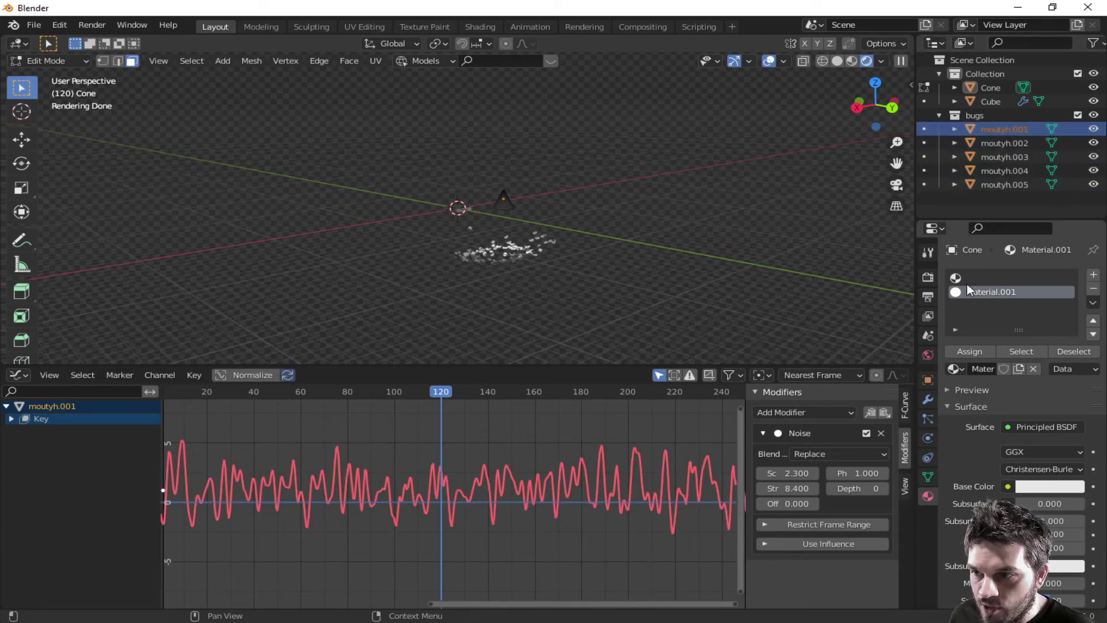
{"action": "middle_click_drag", "start_coordinate": [521, 230], "coordinate": [561, 252]}
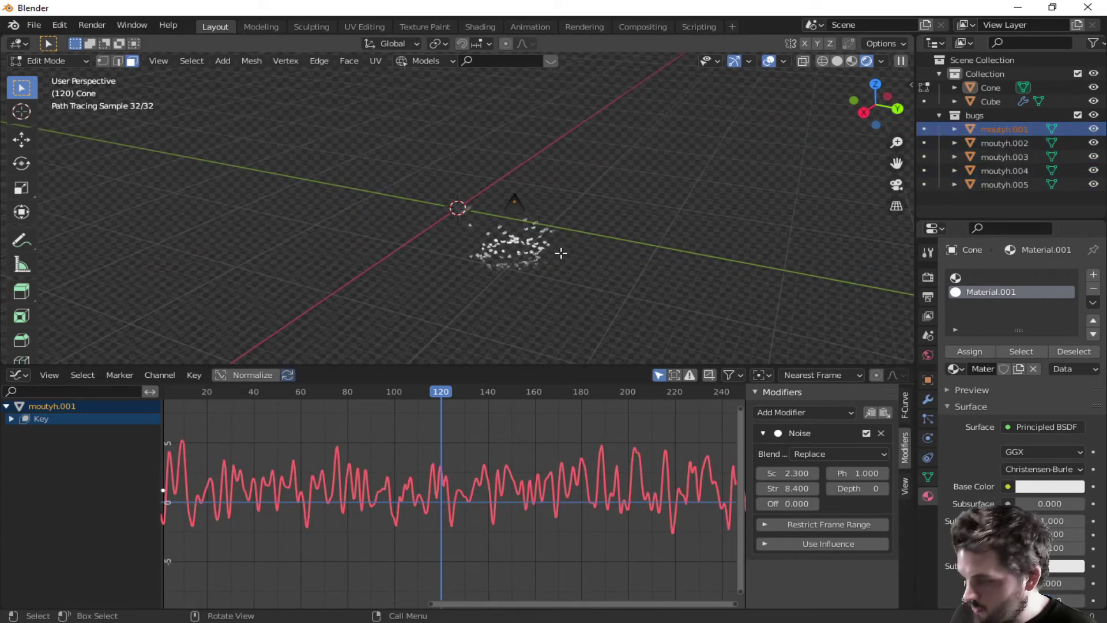
- Leave Edit Mode, set the base color of moutyh.001's material to orange, and check the material on the other bugs
{"action": "key", "text": "Tab"}
{"action": "left_click", "coordinate": [1012, 128]}
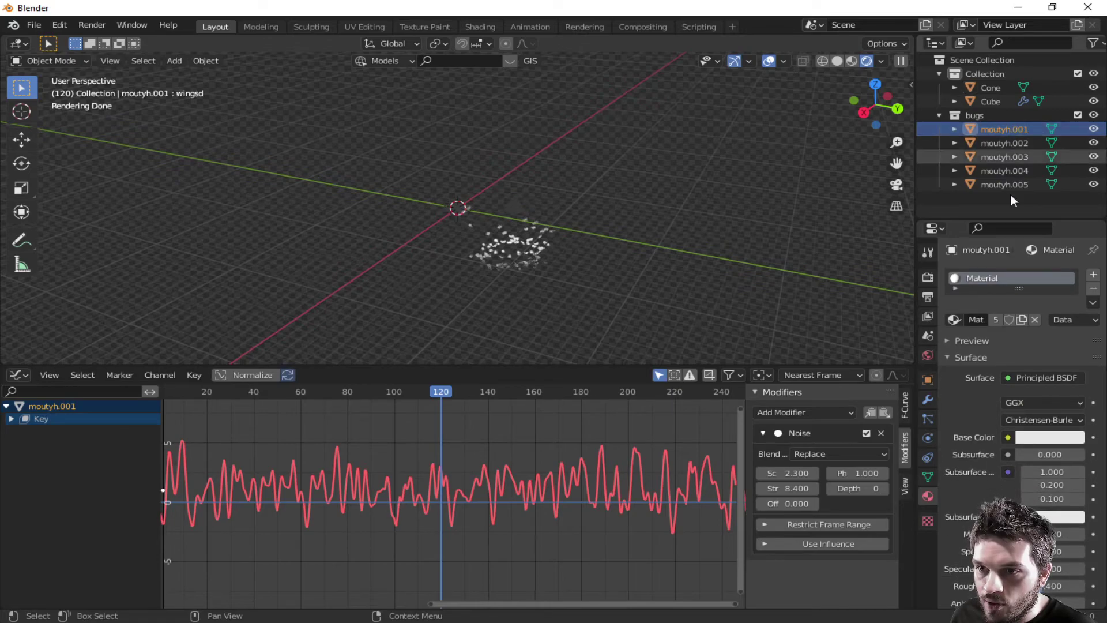
{"action": "left_click", "coordinate": [1025, 437]}
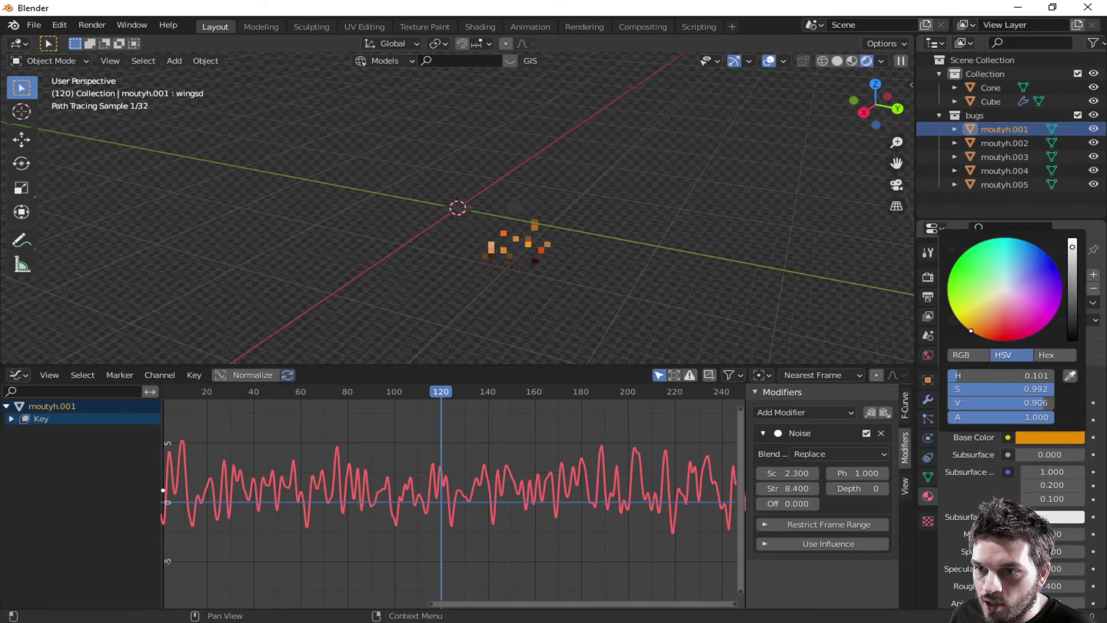
{"action": "left_click", "coordinate": [1002, 146]}
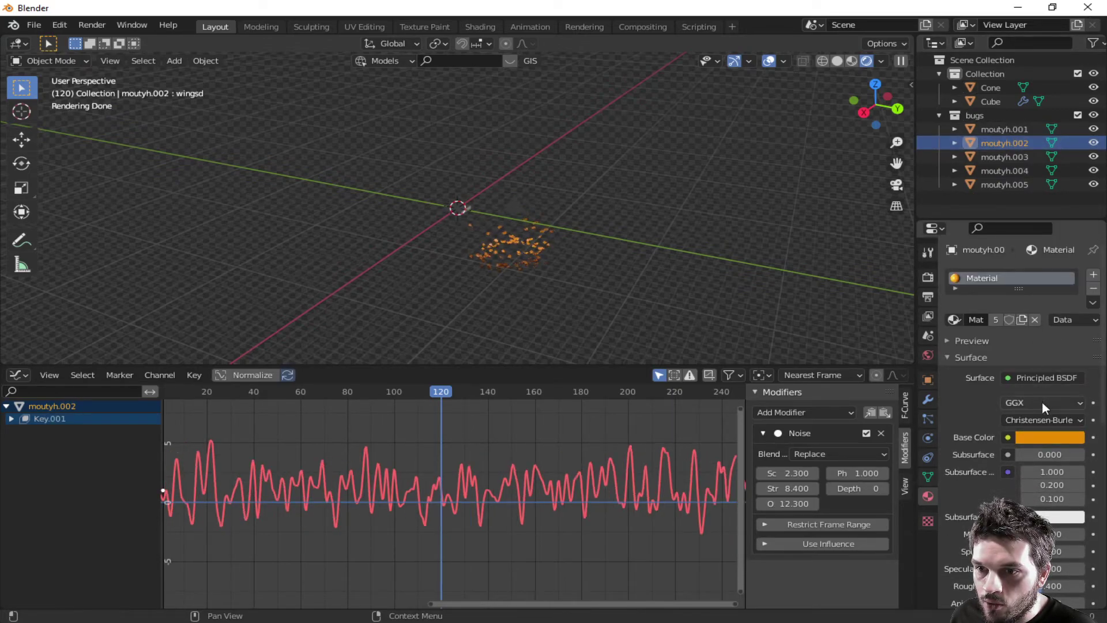
{"action": "left_click", "coordinate": [1007, 168]}
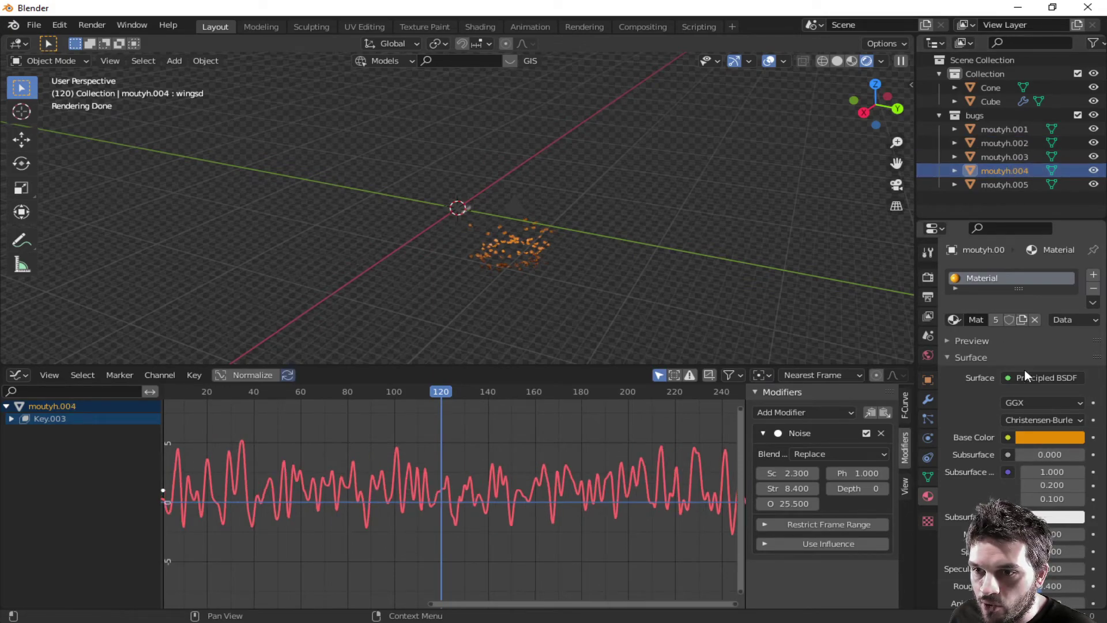
- Set the bug material's Metallic value to 1.000 and inspect the swarm up close
{"action": "scroll", "coordinate": [1040, 491], "scroll_direction": "down", "scroll_amount": 3}
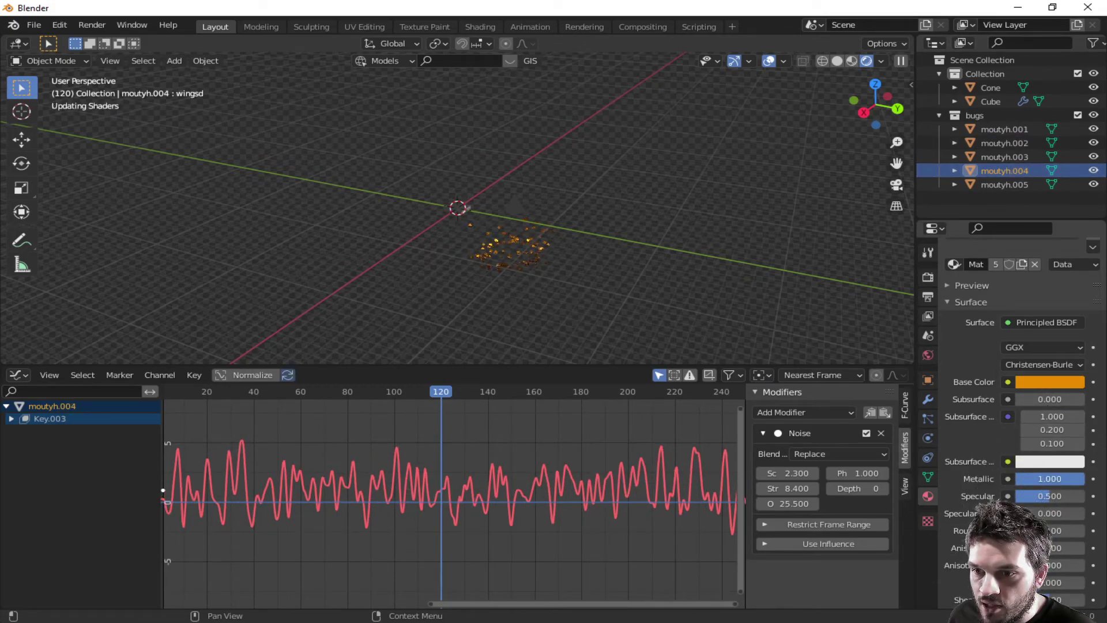
{"action": "scroll", "coordinate": [581, 308], "scroll_direction": "up", "scroll_amount": 5}
{"action": "mouse_move", "coordinate": [683, 317]}
{"action": "middle_mouse_down"}
{"action": "mouse_move", "coordinate": [636, 280]}
{"action": "mouse_move", "coordinate": [589, 286]}
{"action": "middle_mouse_up"}
{"action": "scroll", "coordinate": [590, 327], "scroll_direction": "up", "scroll_amount": 4}
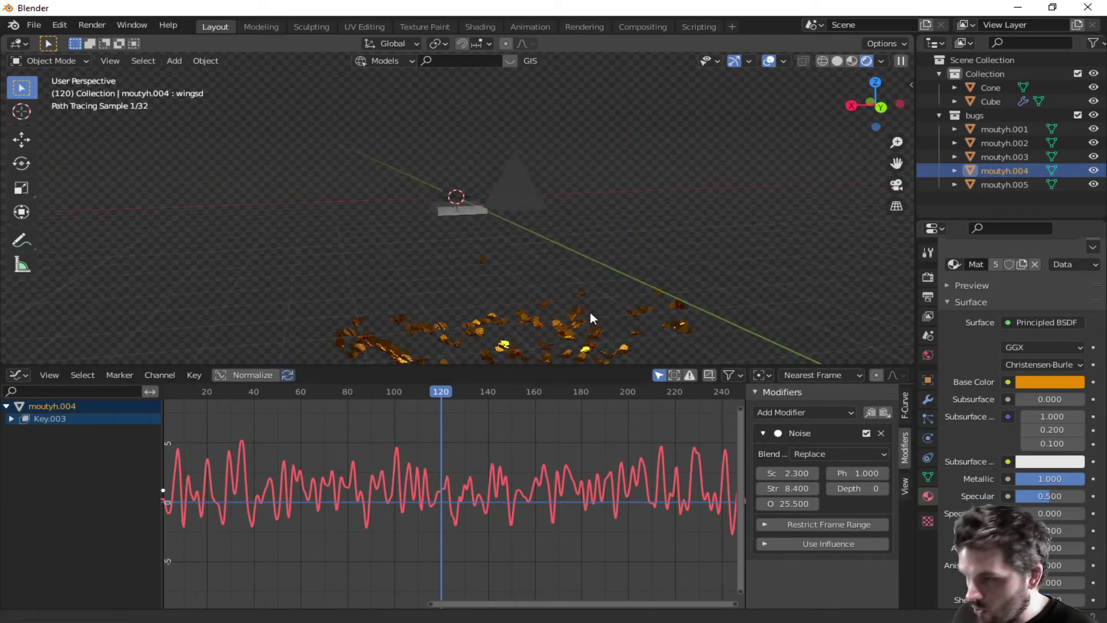
{"action": "mouse_move", "coordinate": [573, 249]}
{"action": "middle_mouse_down"}
{"action": "mouse_move", "coordinate": [597, 264]}
{"action": "mouse_move", "coordinate": [615, 245]}
{"action": "mouse_move", "coordinate": [641, 270]}
{"action": "mouse_move", "coordinate": [715, 178]}
{"action": "middle_mouse_up"}
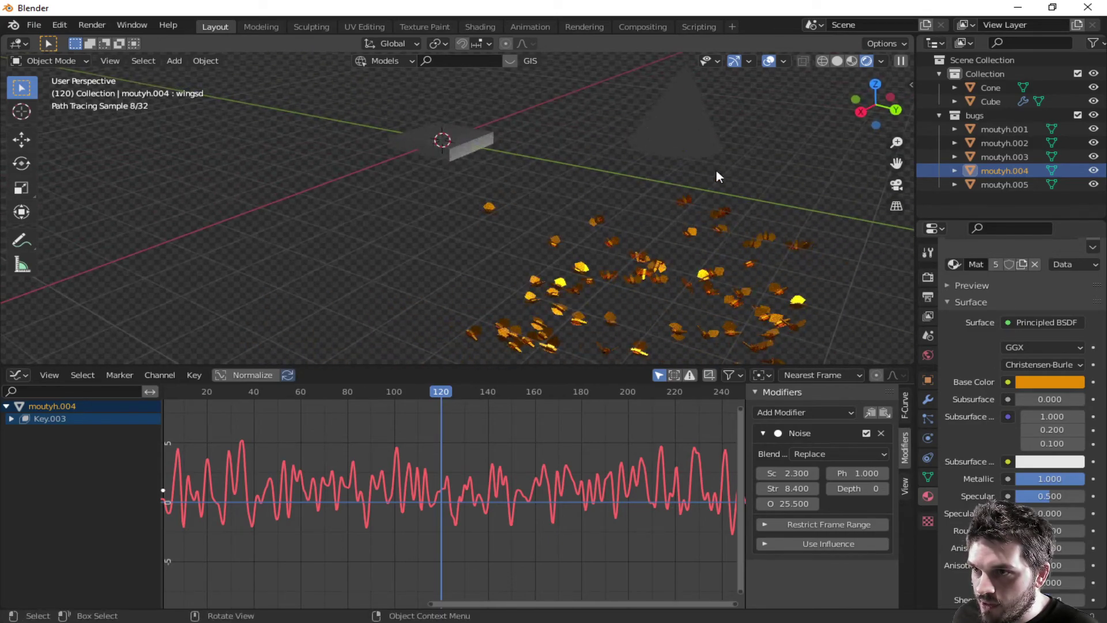
- Add a new material to the cone's empty first slot, give it a red base color, and deselect the cone
{"action": "left_click", "coordinate": [668, 106]}
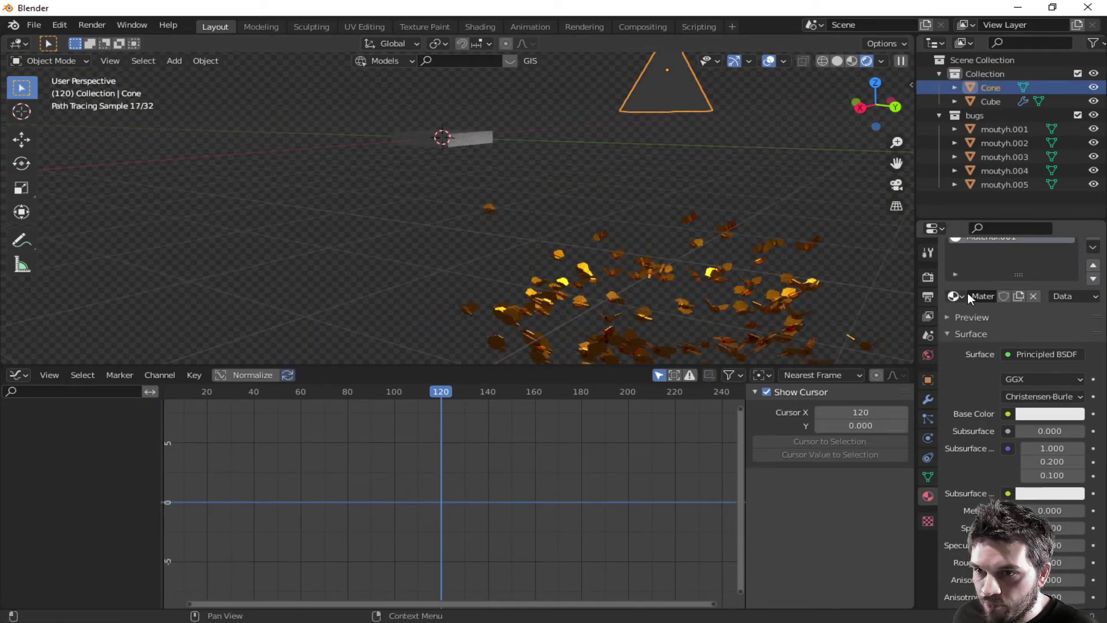
{"action": "scroll", "coordinate": [968, 291], "scroll_direction": "up", "scroll_amount": 3}
{"action": "left_click", "coordinate": [998, 278]}
{"action": "left_click", "coordinate": [1011, 349]}
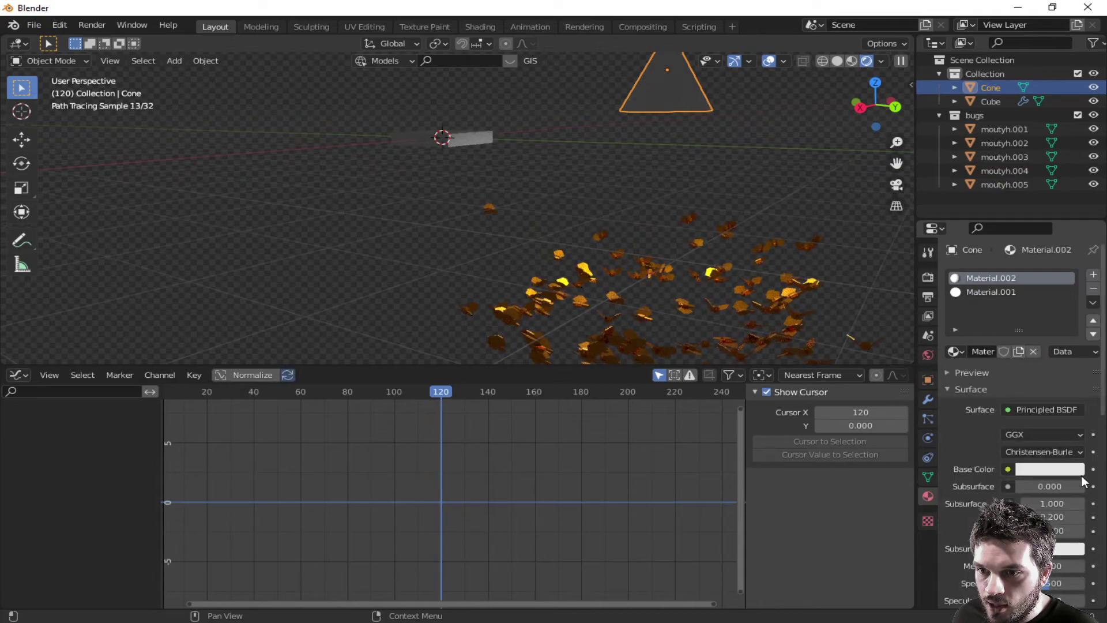
{"action": "left_click", "coordinate": [1047, 470]}
{"action": "mouse_move", "coordinate": [1003, 323]}
{"action": "left_mouse_down"}
{"action": "mouse_move", "coordinate": [979, 365]}
{"action": "mouse_move", "coordinate": [993, 371]}
{"action": "left_mouse_up"}
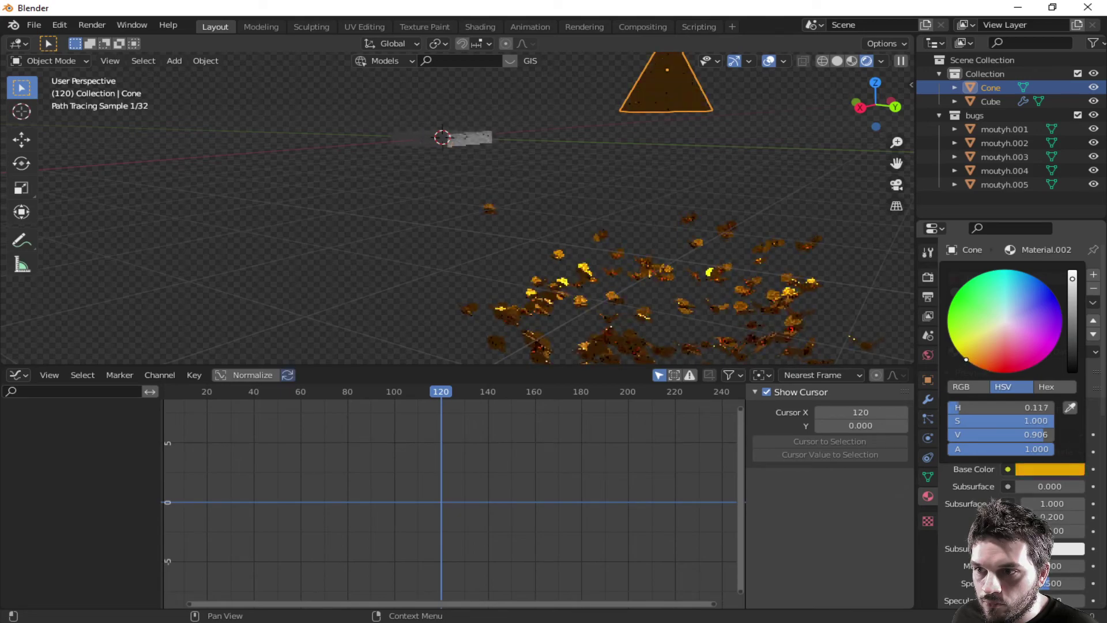
{"action": "scroll", "coordinate": [715, 183], "scroll_direction": "down", "scroll_amount": 3}
{"action": "left_click", "coordinate": [716, 183]}
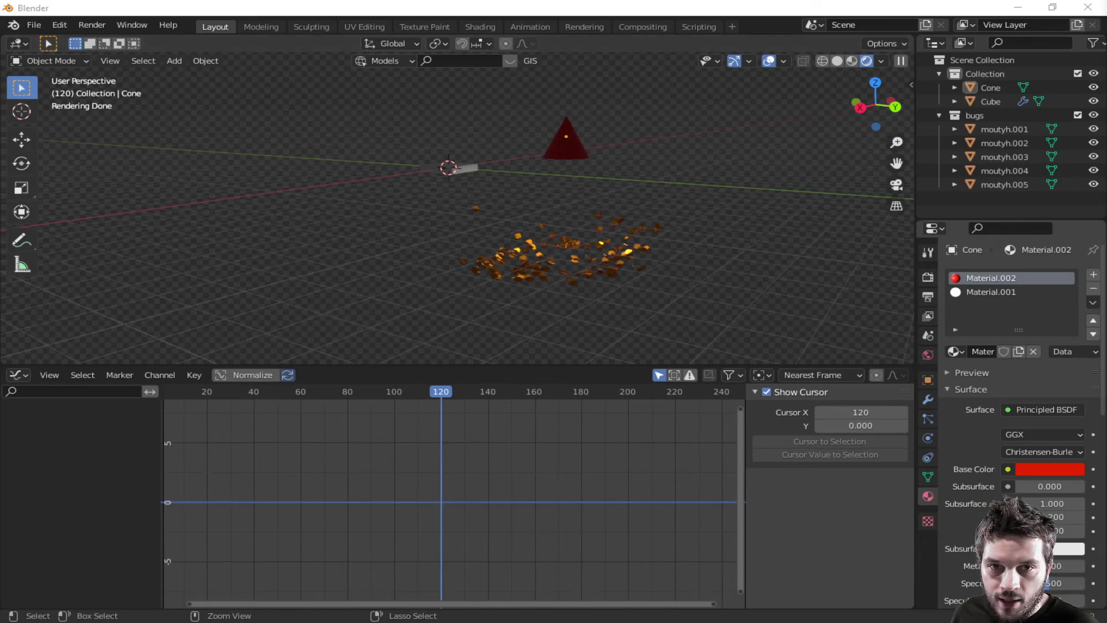
- Save the project as BUGS 01.blend and briefly play the animation in Rendered shading
{"action": "key", "text": "ctrl+s"}
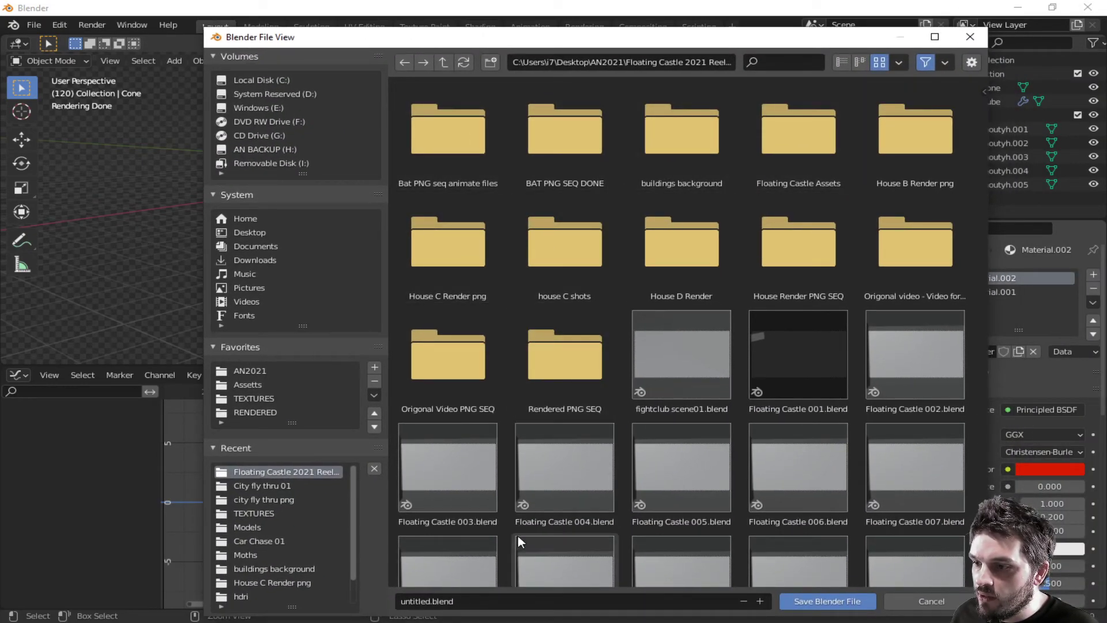
{"action": "left_click", "coordinate": [459, 602]}
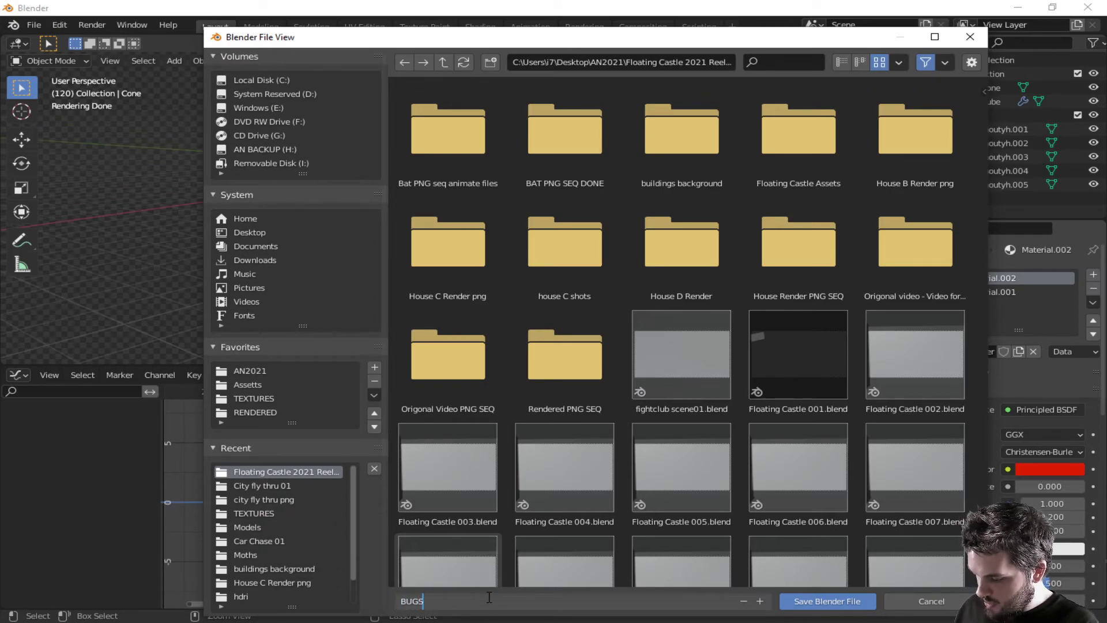
{"action": "type", "text": "BUGS 01"}
{"action": "key", "text": "Return"}
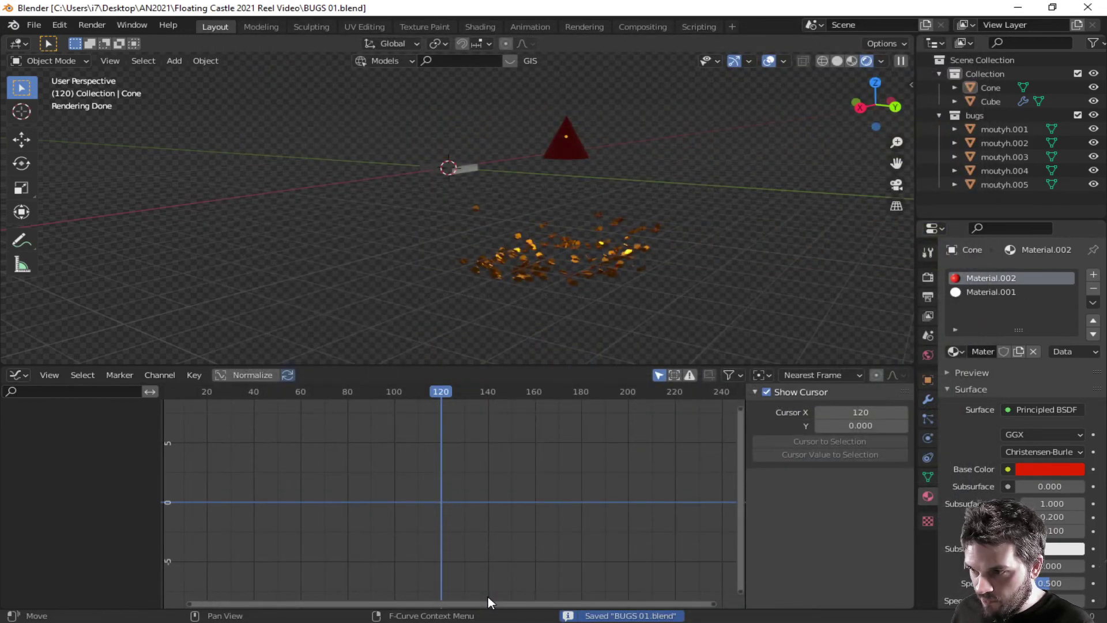
{"action": "key", "text": "space"}
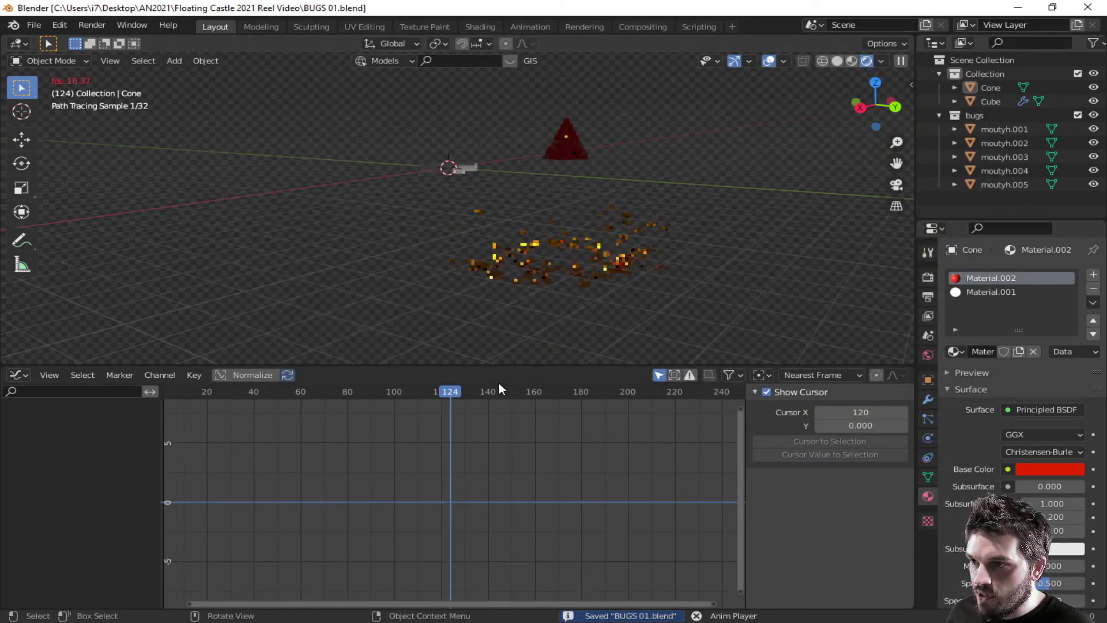
{"action": "key", "text": "space"}
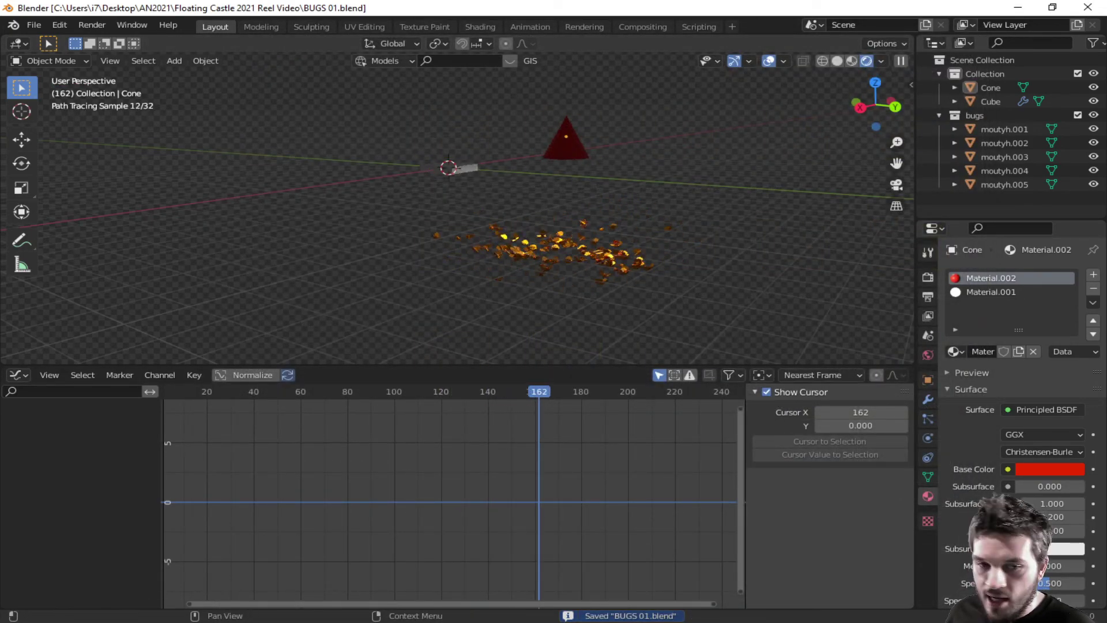